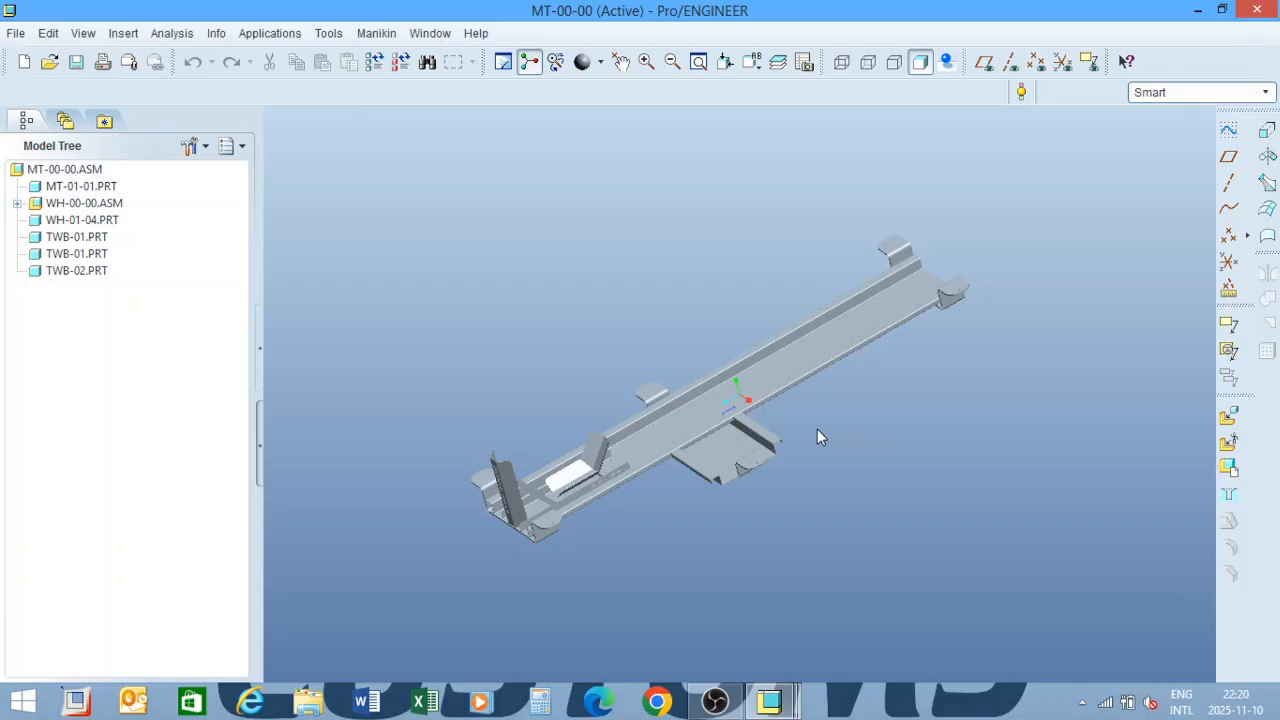
Inspect the MT-00-00 motorcycle trolley assembly from several angles and close its window.
mouse_move(825, 443)
middle_down()
mouse_move(797, 446)
mouse_move(806, 423)
mouse_move(829, 417)
mouse_move(914, 426)
mouse_move(889, 437)
mouse_move(768, 420)
mouse_move(609, 380)
middle_up()
scroll(609, 381, down, 5)
scroll(608, 381, down, 1)
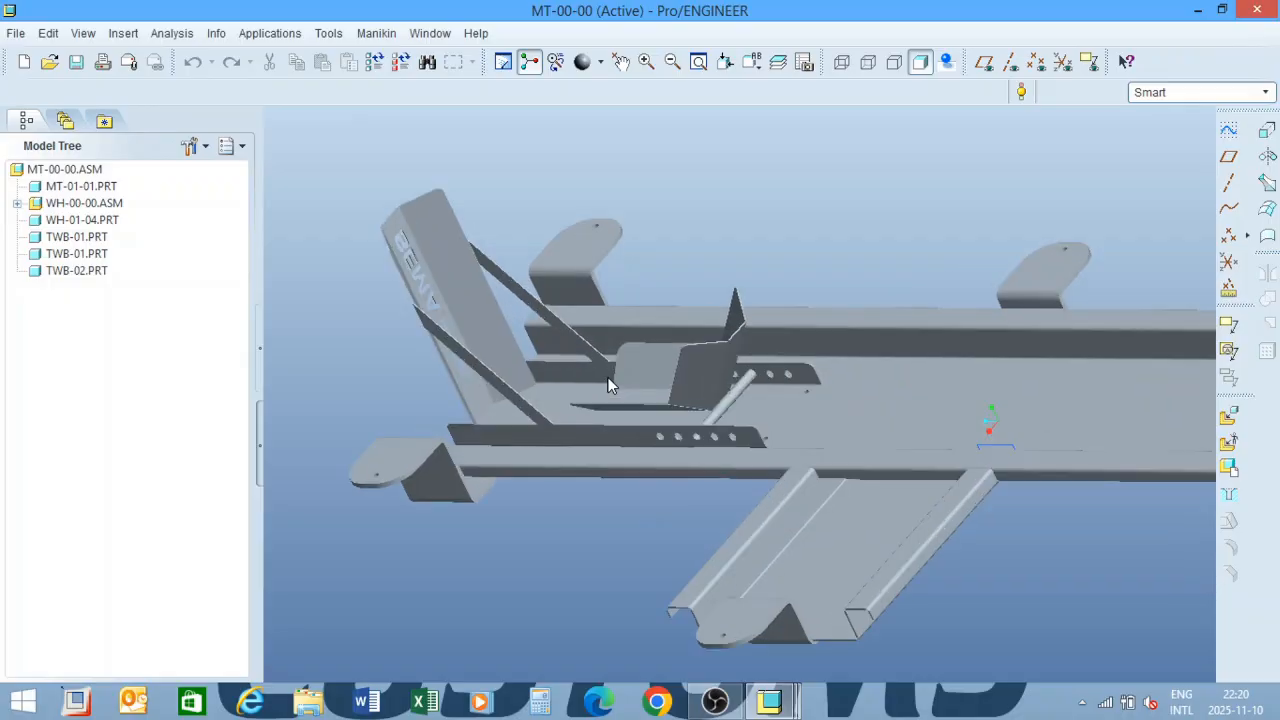
scroll(608, 380, up, 4)
middle_drag(672, 400, 872, 382)
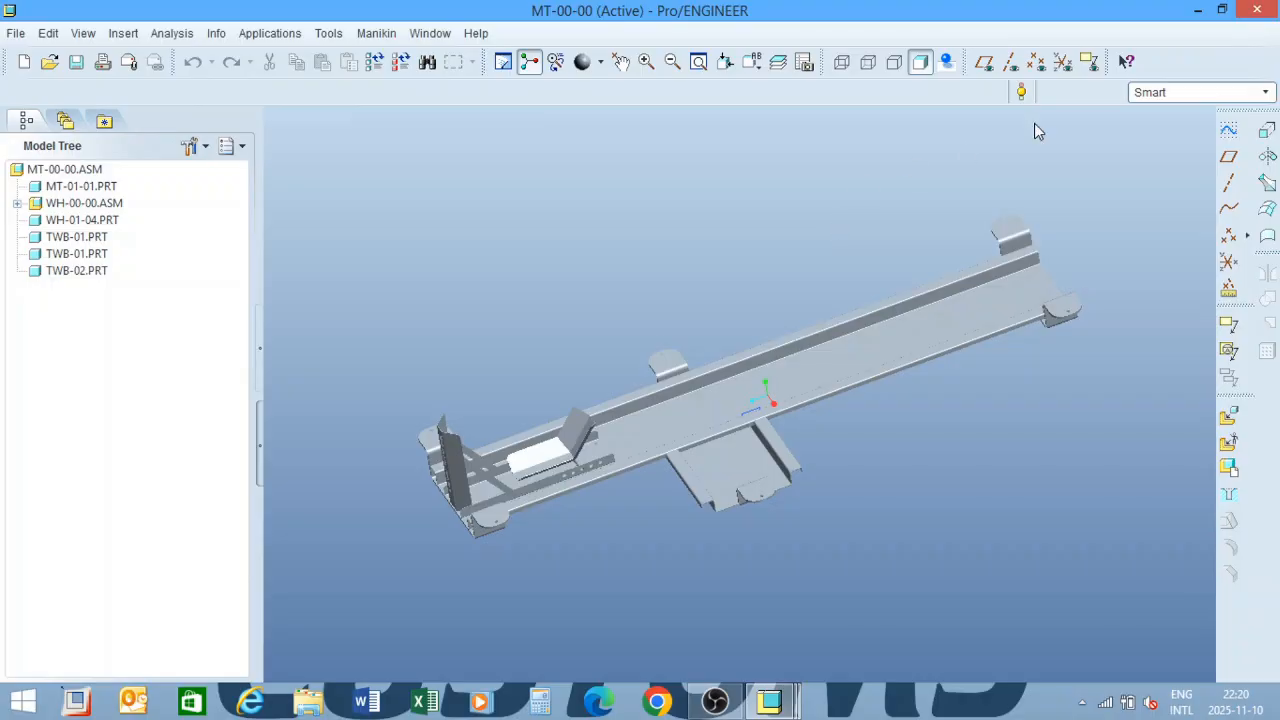
click(1257, 10)
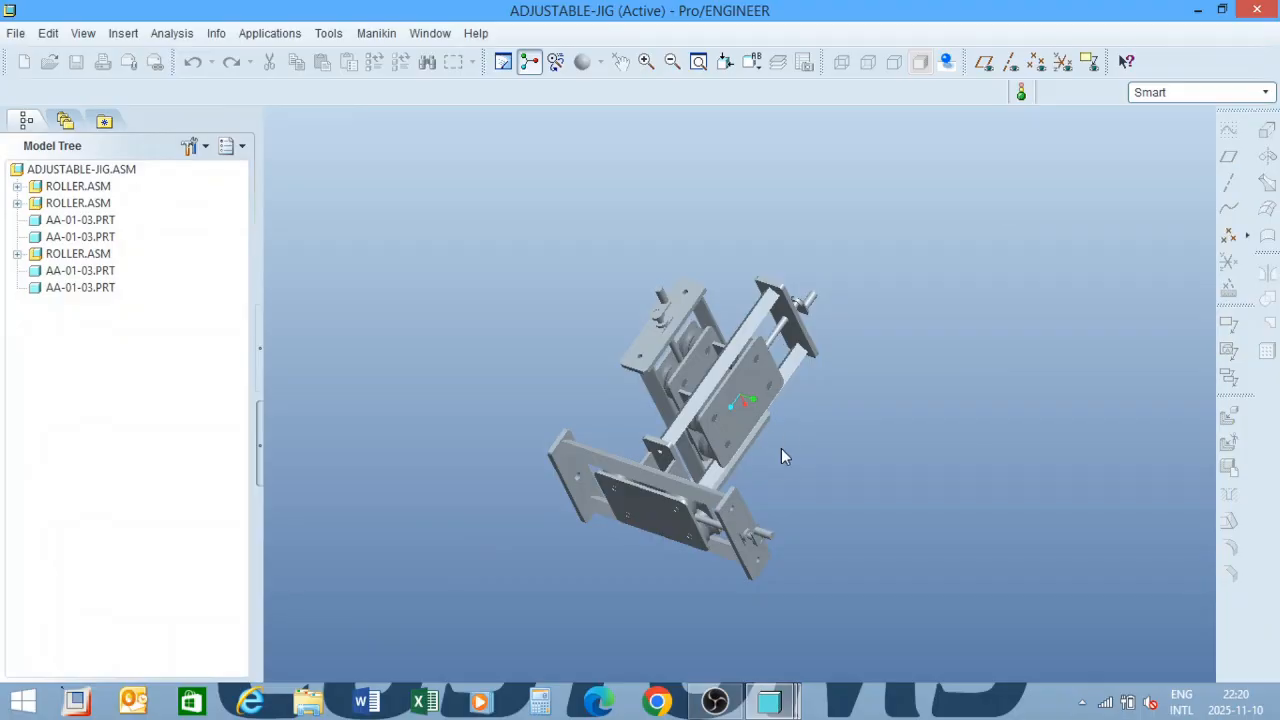
View the ADJUSTABLE-JIG assembly from different angles and close its window.
middle_drag(762, 417, 591, 495)
middle_drag(739, 422, 893, 360)
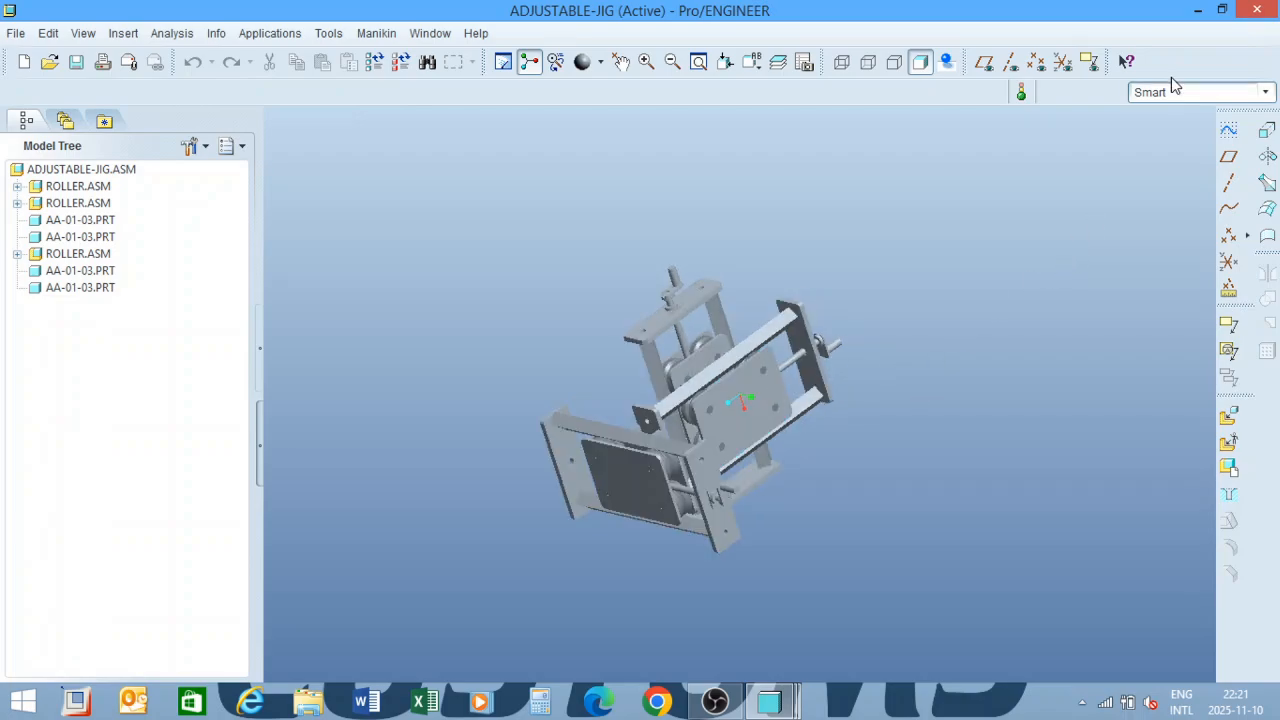
click(1266, 9)
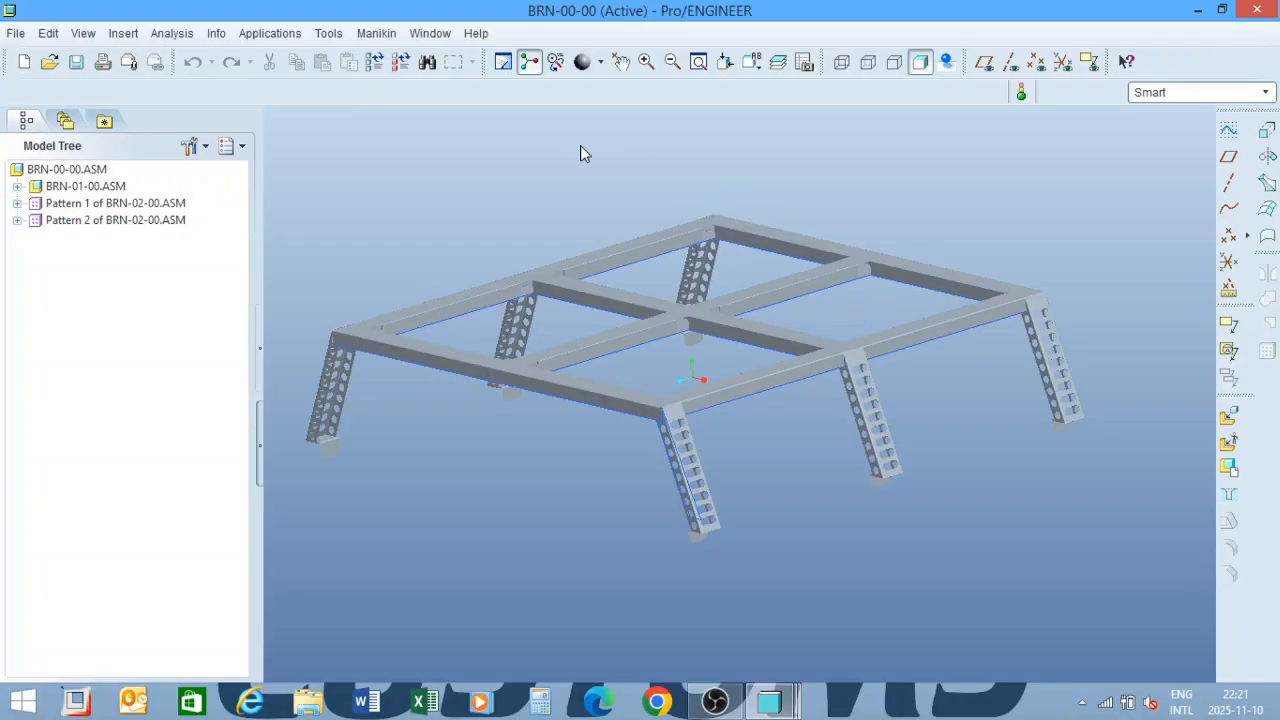
View the BRN-00-00 frame assembly and close both it and the WS-01 drawing.
mouse_move(644, 231)
middle_down()
mouse_move(684, 254)
mouse_move(625, 212)
mouse_move(614, 247)
mouse_move(531, 246)
mouse_move(631, 191)
mouse_move(657, 206)
mouse_move(580, 231)
mouse_move(626, 211)
mouse_move(634, 220)
mouse_move(600, 226)
mouse_move(623, 240)
mouse_move(628, 230)
middle_up()
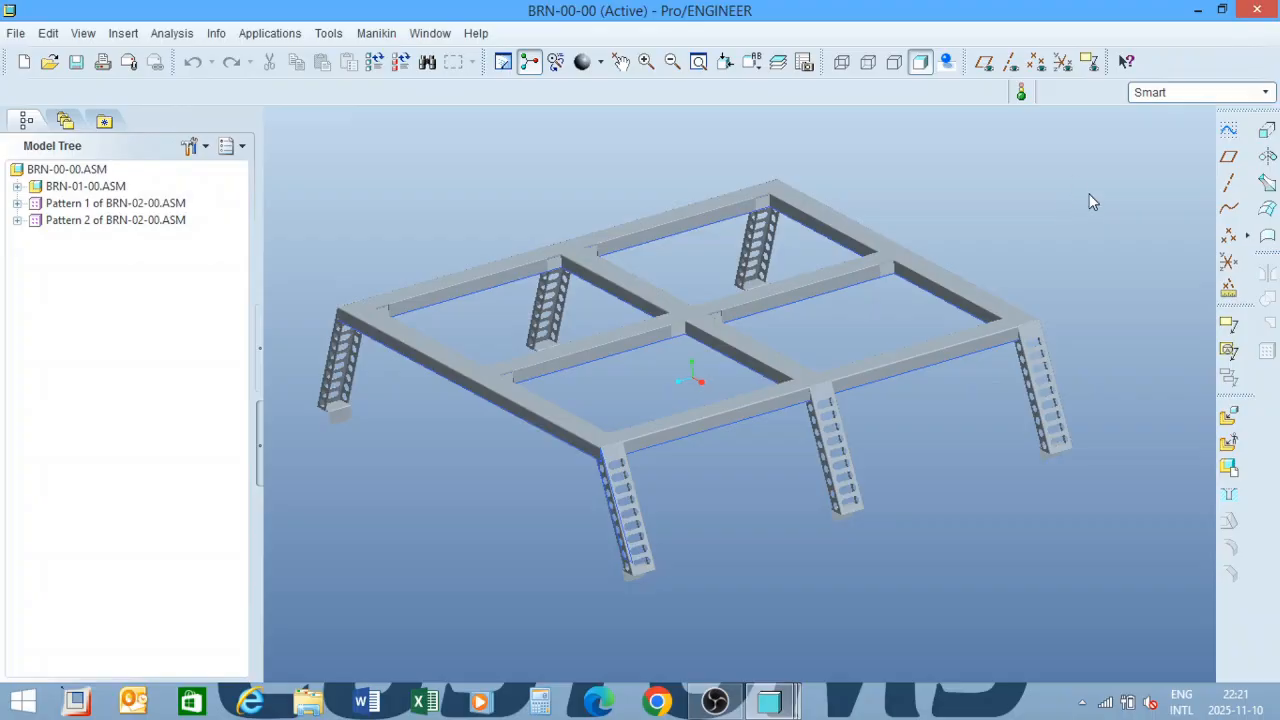
click(1257, 9)
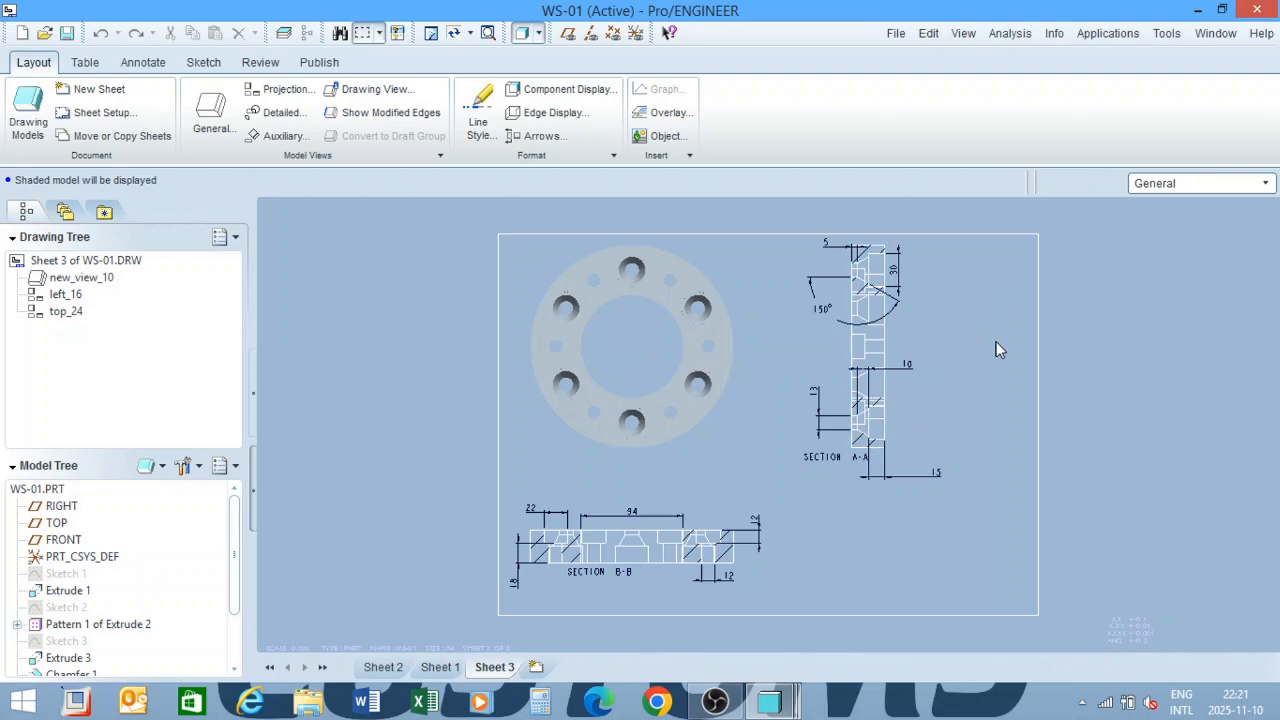
click(1254, 12)
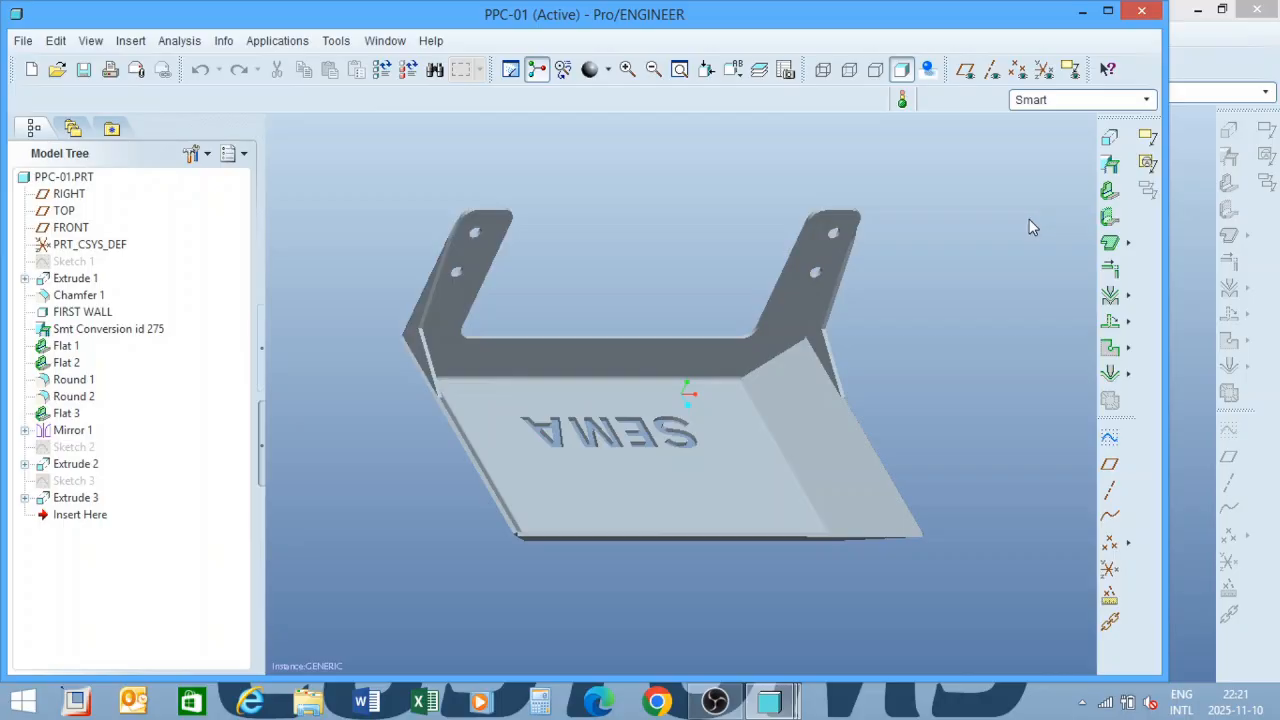
Examine the PPC-01 sheet metal part with the SEMA cut-out from several angles and close its window.
middle_drag(726, 362, 800, 317)
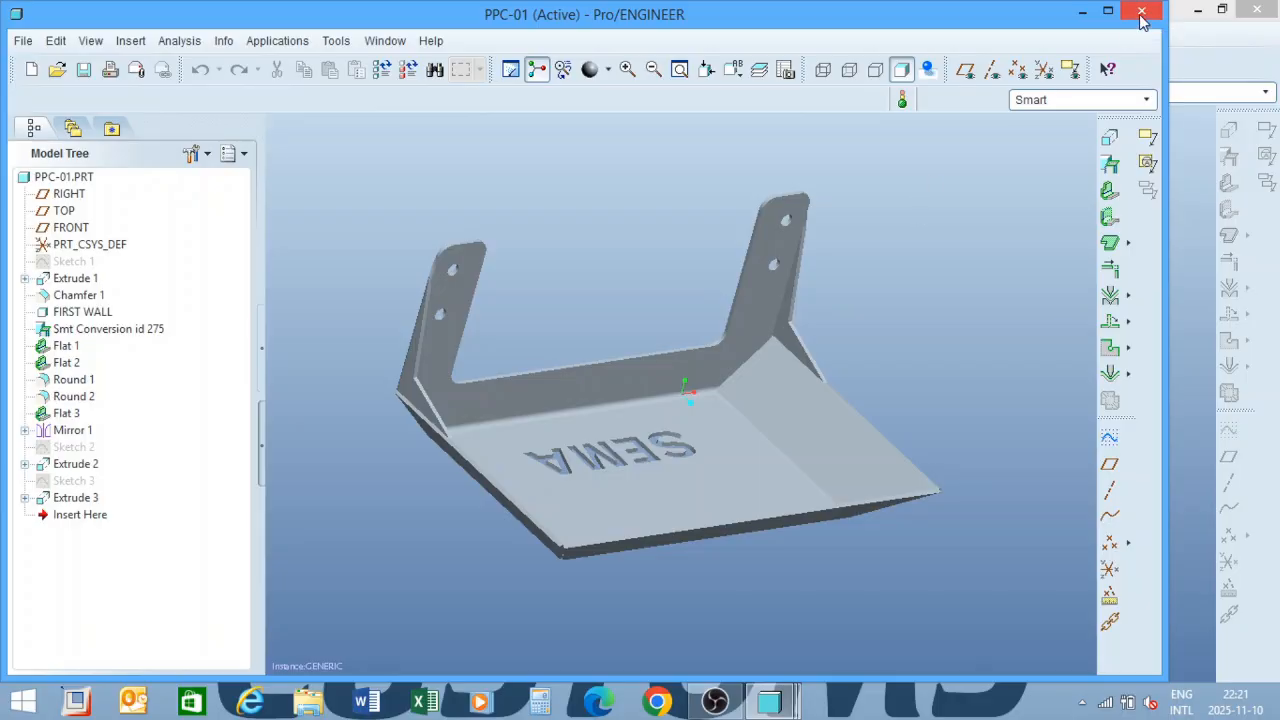
mouse_move(805, 336)
middle_down()
mouse_move(717, 294)
mouse_move(673, 325)
mouse_move(694, 271)
mouse_move(790, 296)
mouse_move(795, 314)
middle_up()
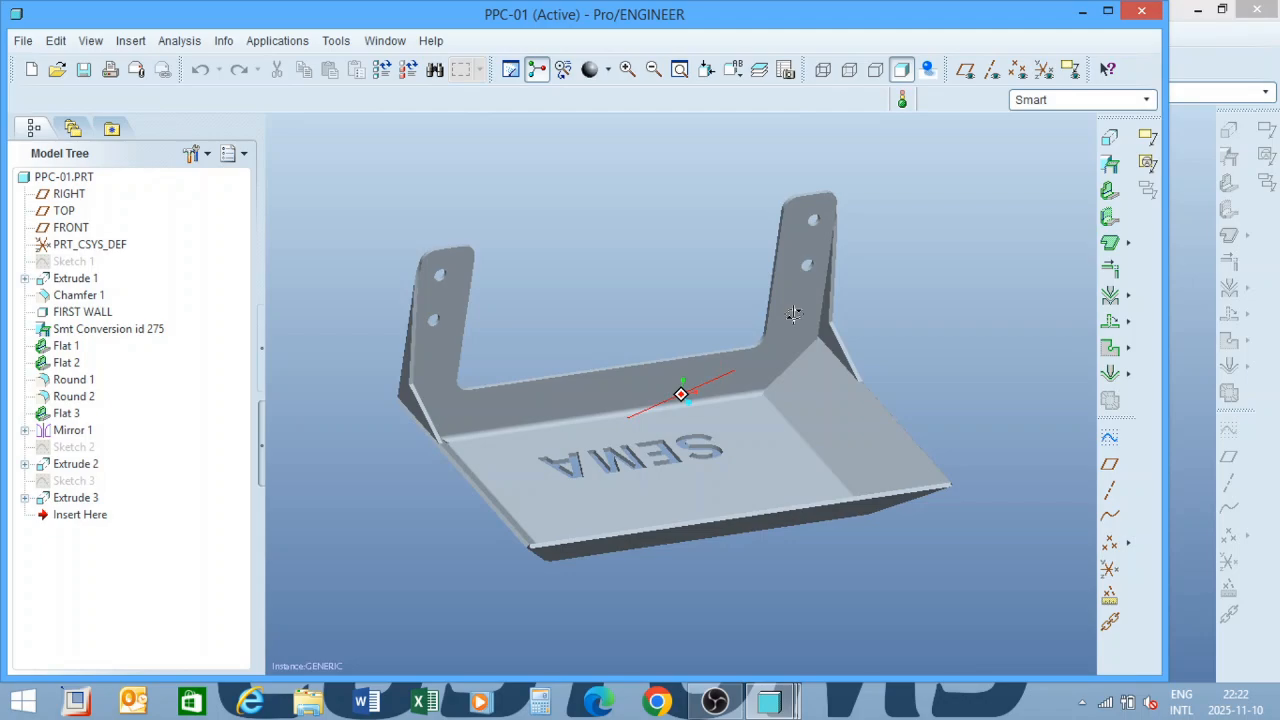
scroll(797, 315, up, 2)
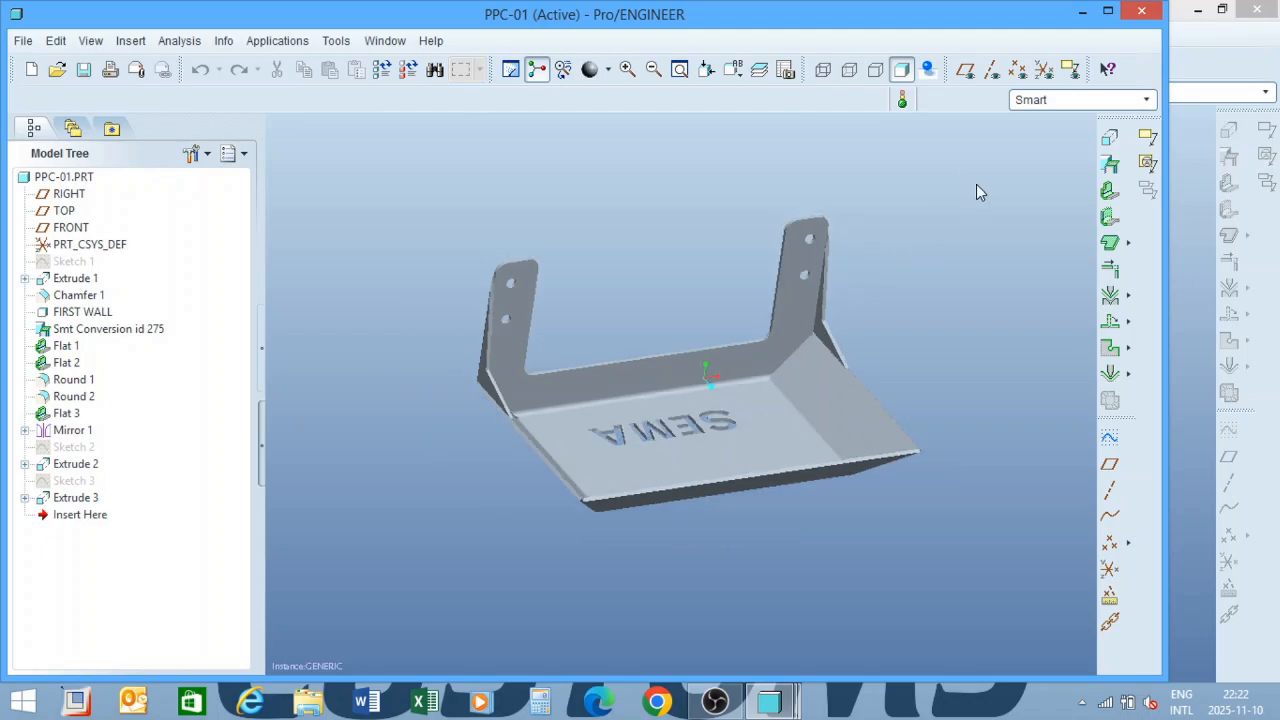
scroll(879, 243, down, 2)
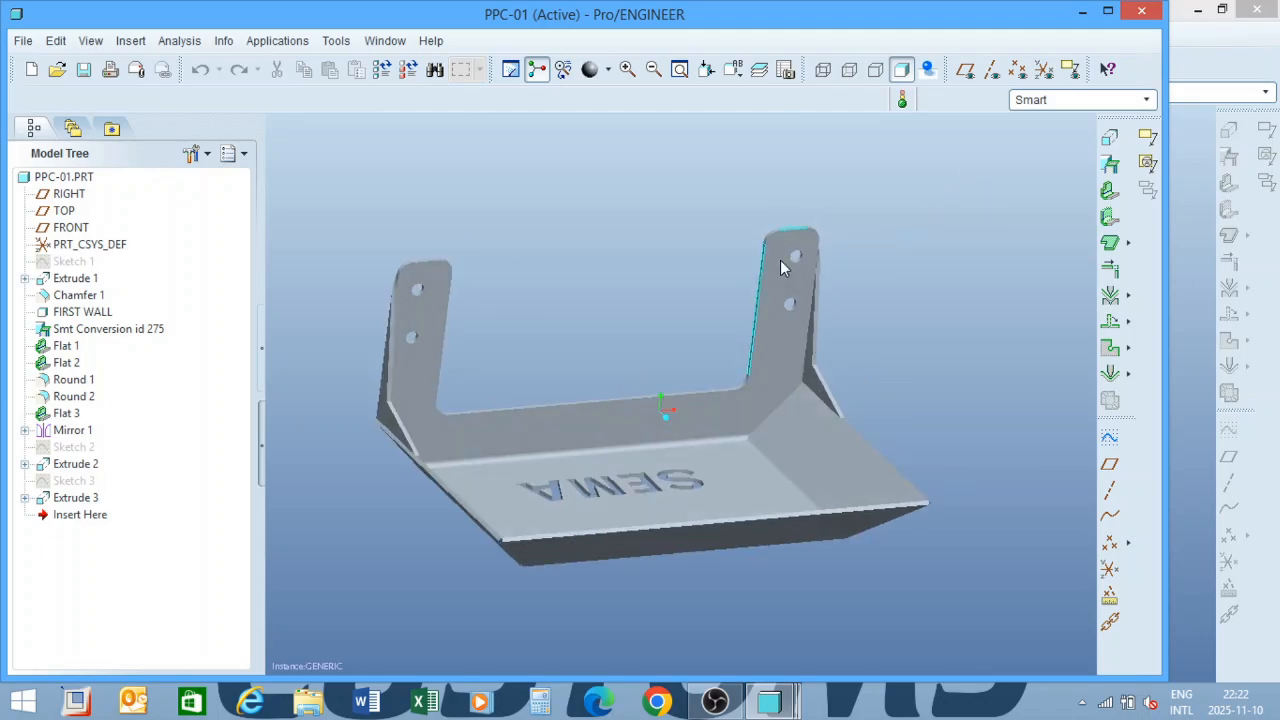
middle_drag(775, 269, 849, 249)
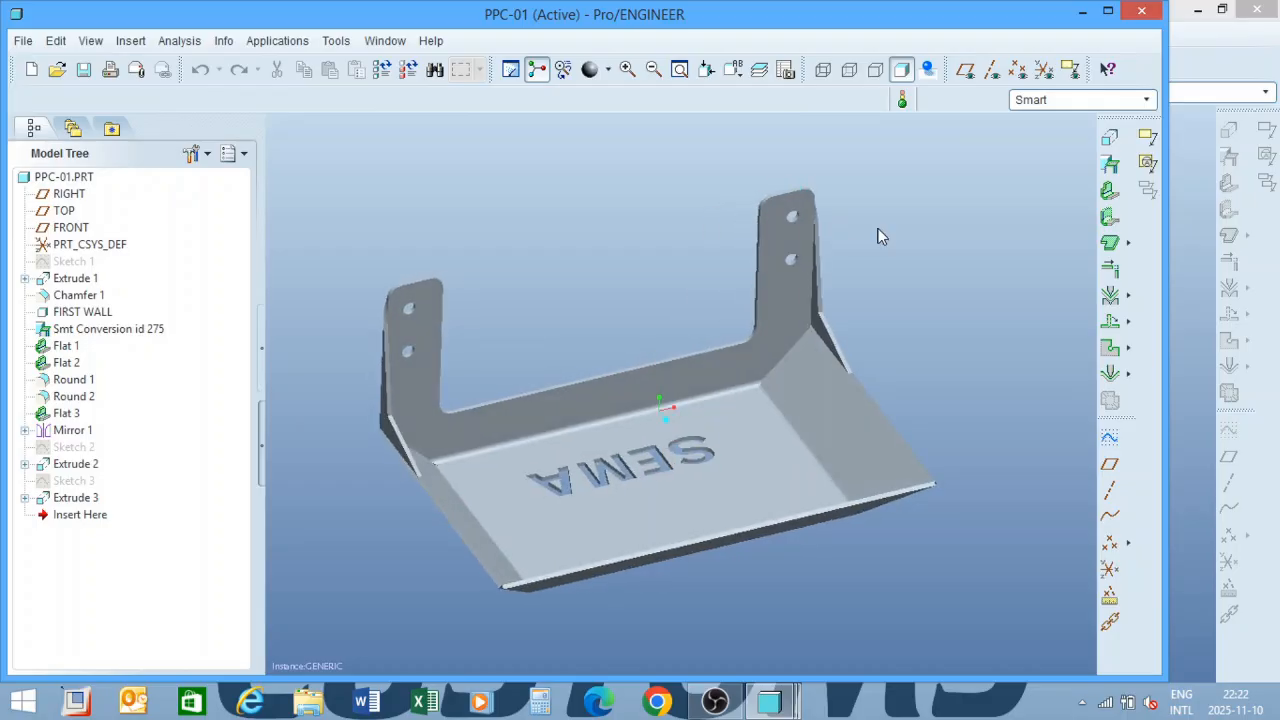
middle_drag(931, 263, 896, 285)
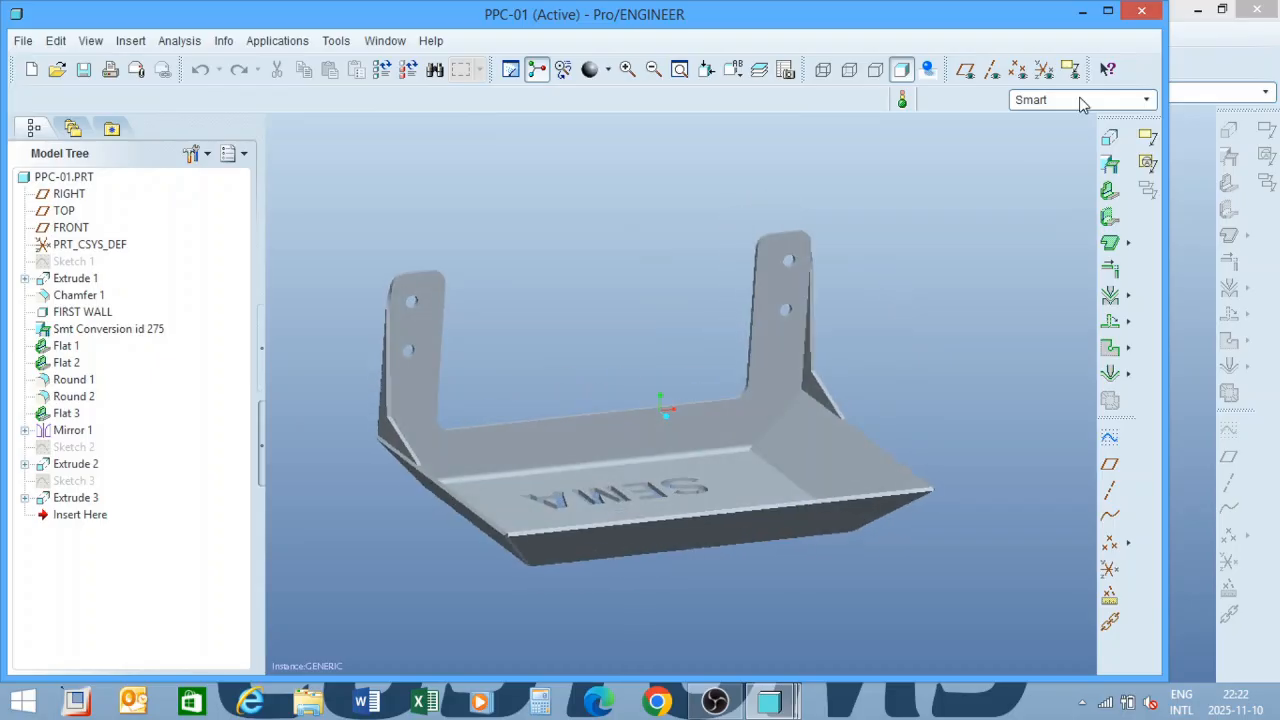
click(1143, 12)
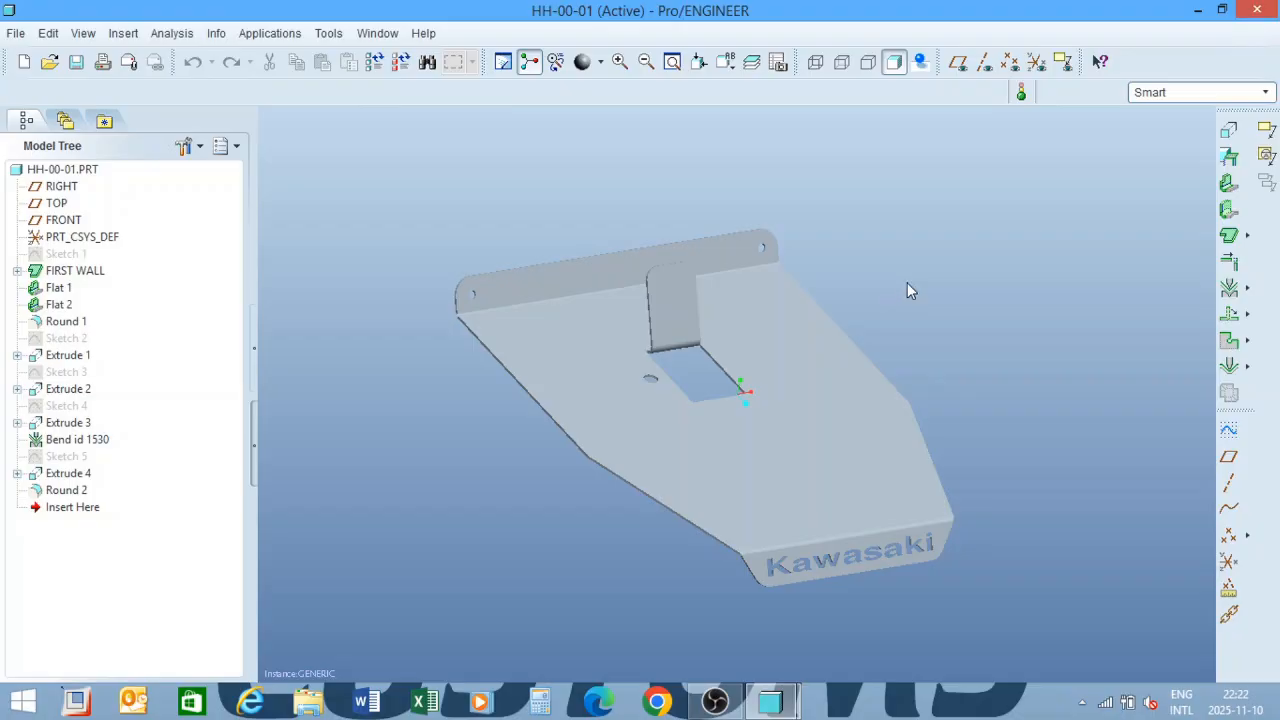
View the HH-00-01 Kawasaki plate from another angle and close its window.
middle_drag(907, 290, 818, 341)
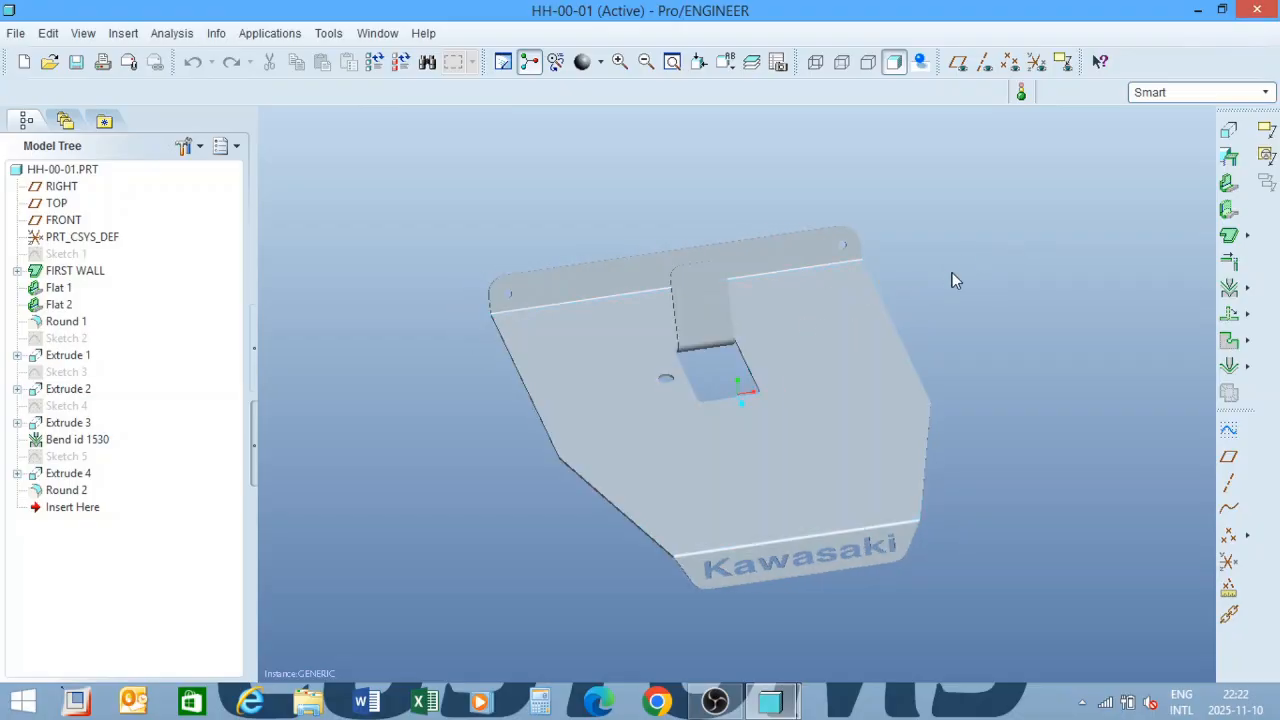
click(1255, 11)
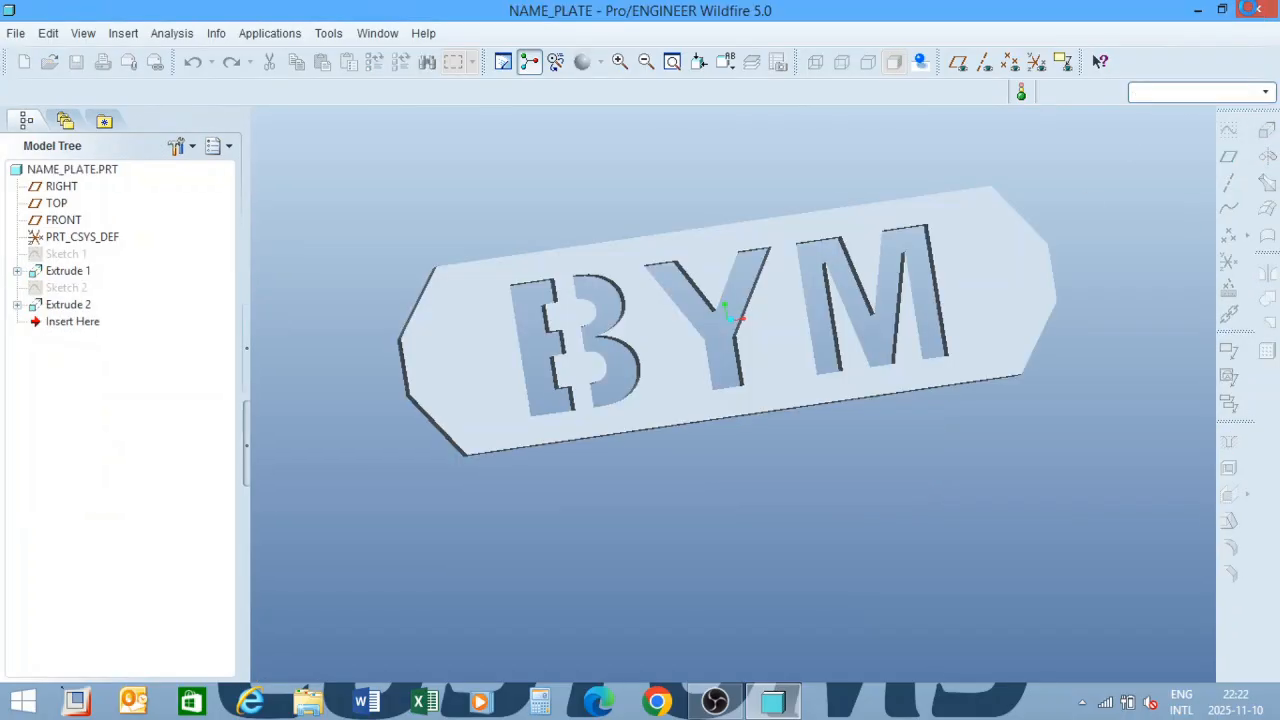
View the NAME_PLATE part from several angles and close its model window, declining to exit the program.
mouse_move(651, 326)
middle_down()
mouse_move(780, 240)
mouse_move(755, 289)
mouse_move(651, 323)
middle_up()
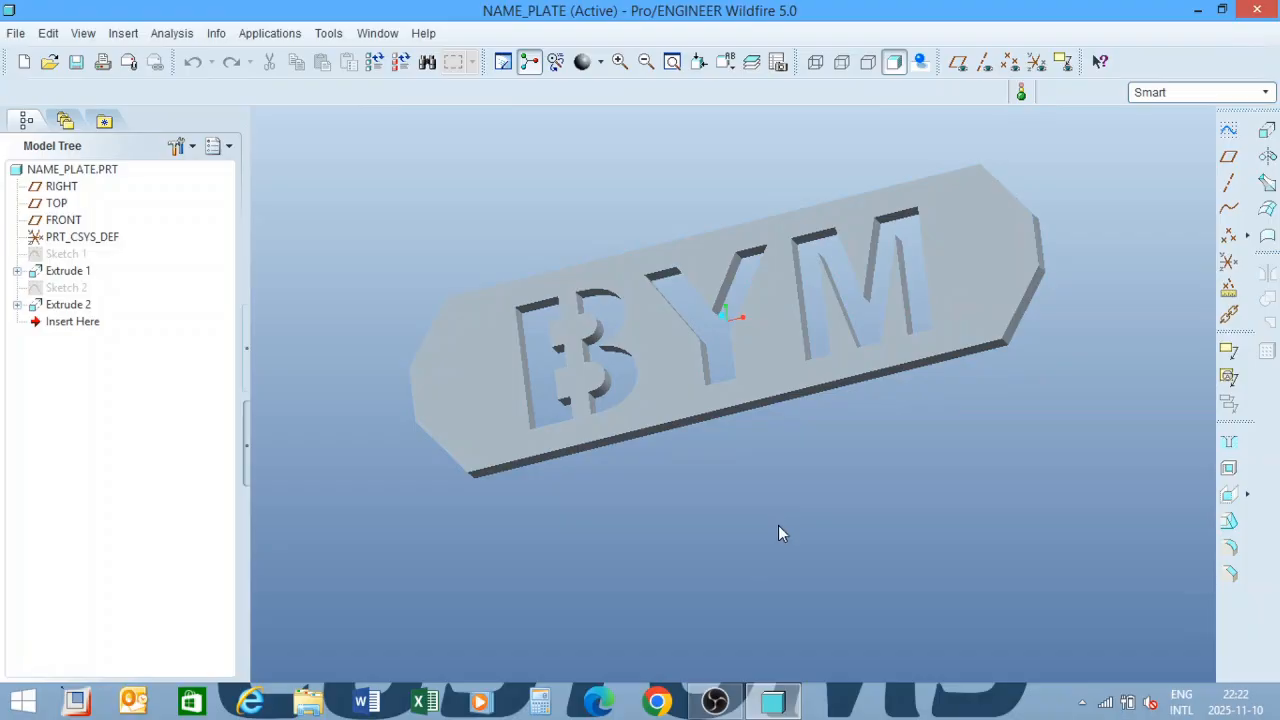
click(1258, 10)
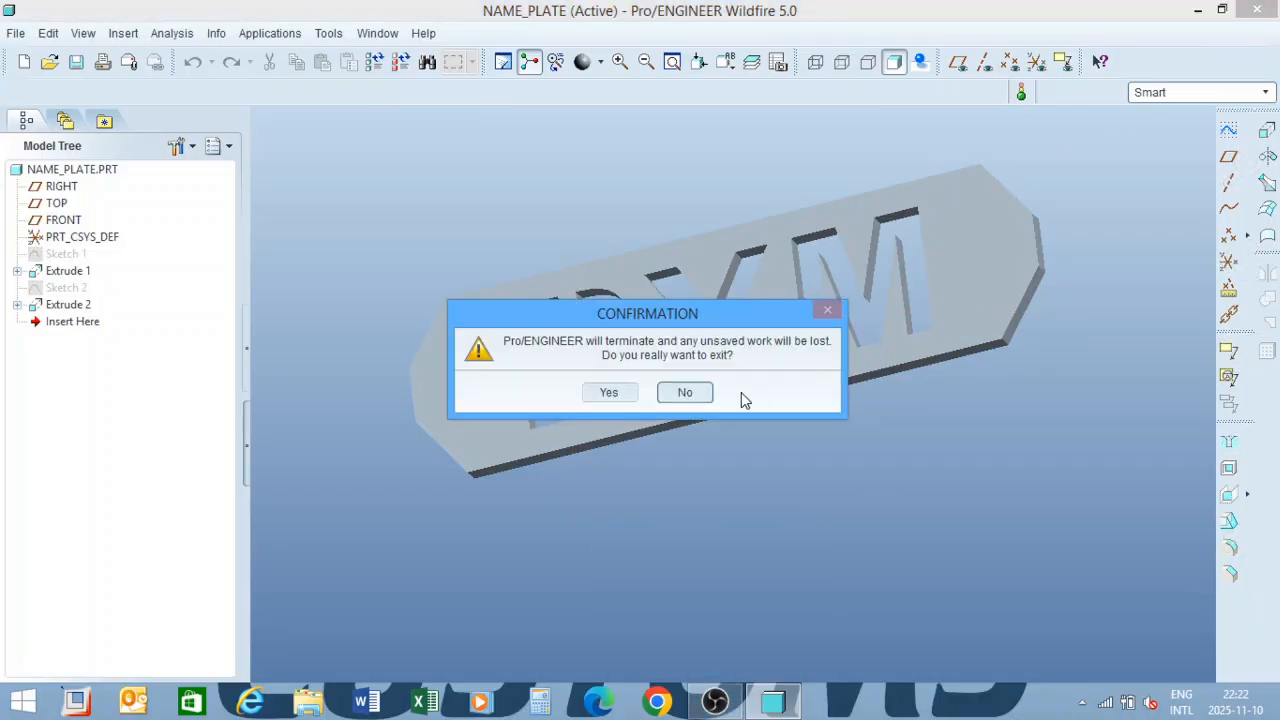
click(698, 395)
mouse_move(607, 227)
middle_down()
mouse_move(732, 201)
mouse_move(597, 209)
middle_up()
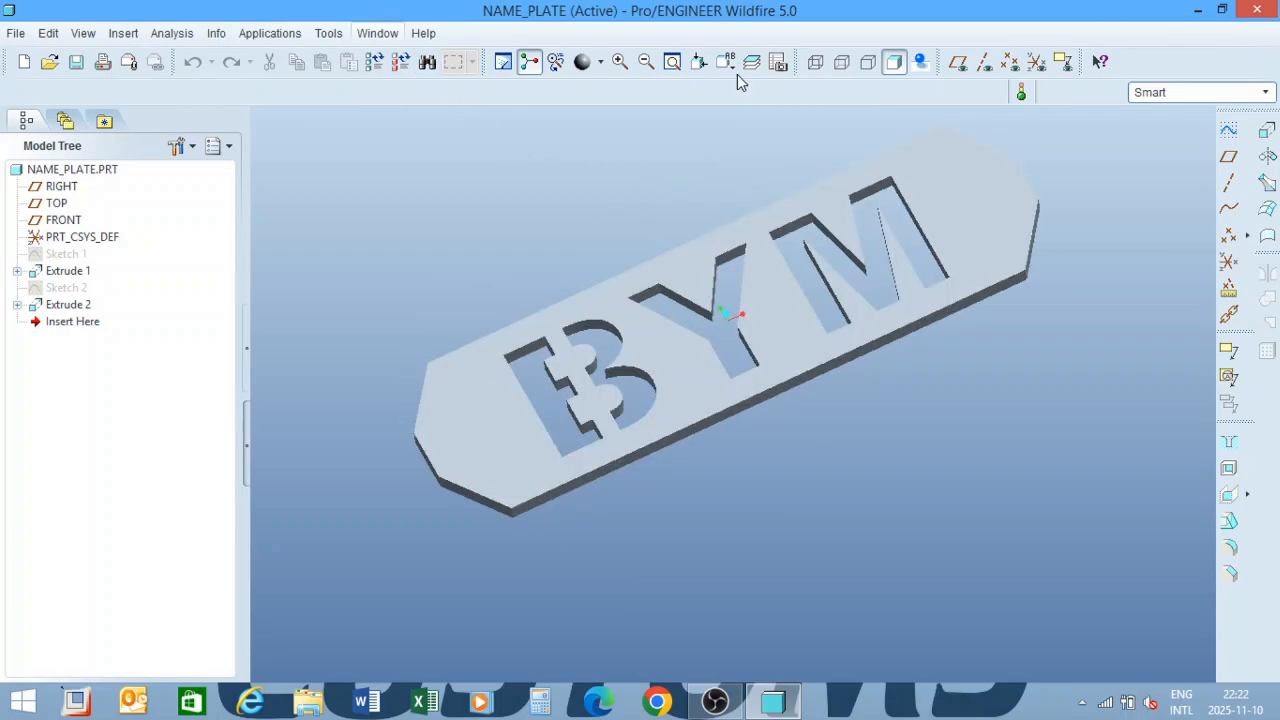
click(380, 34)
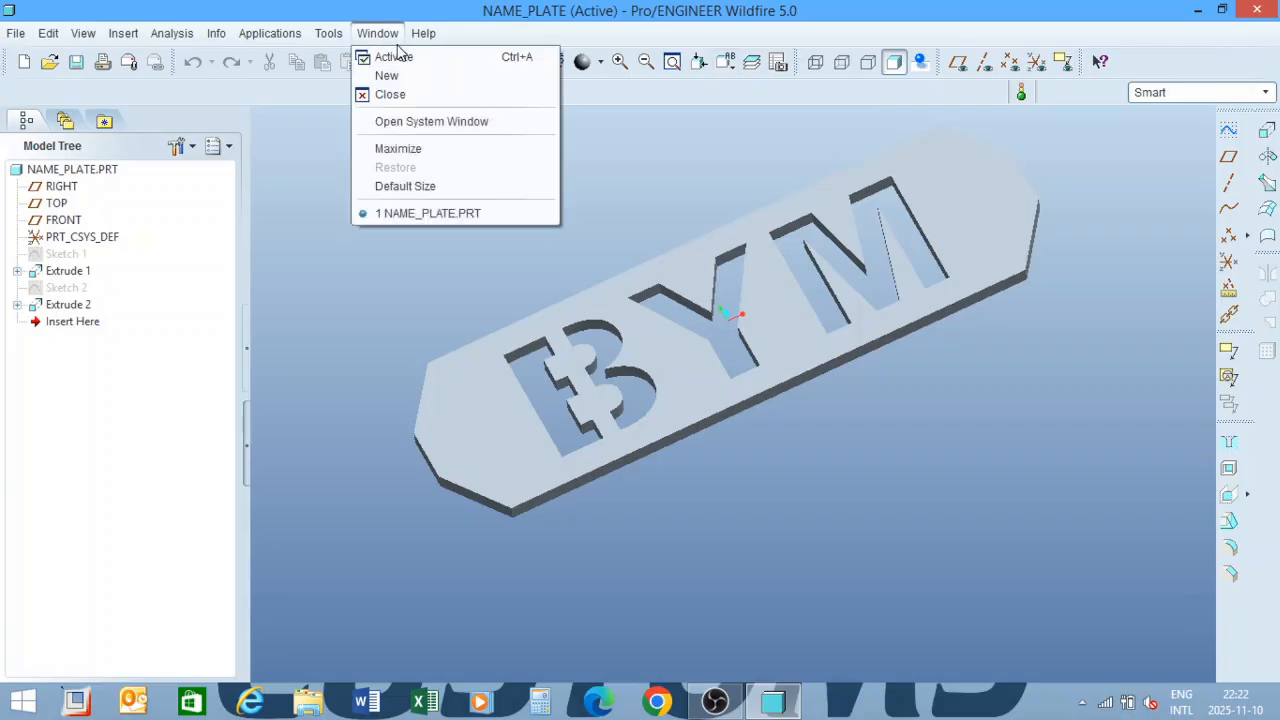
click(389, 95)
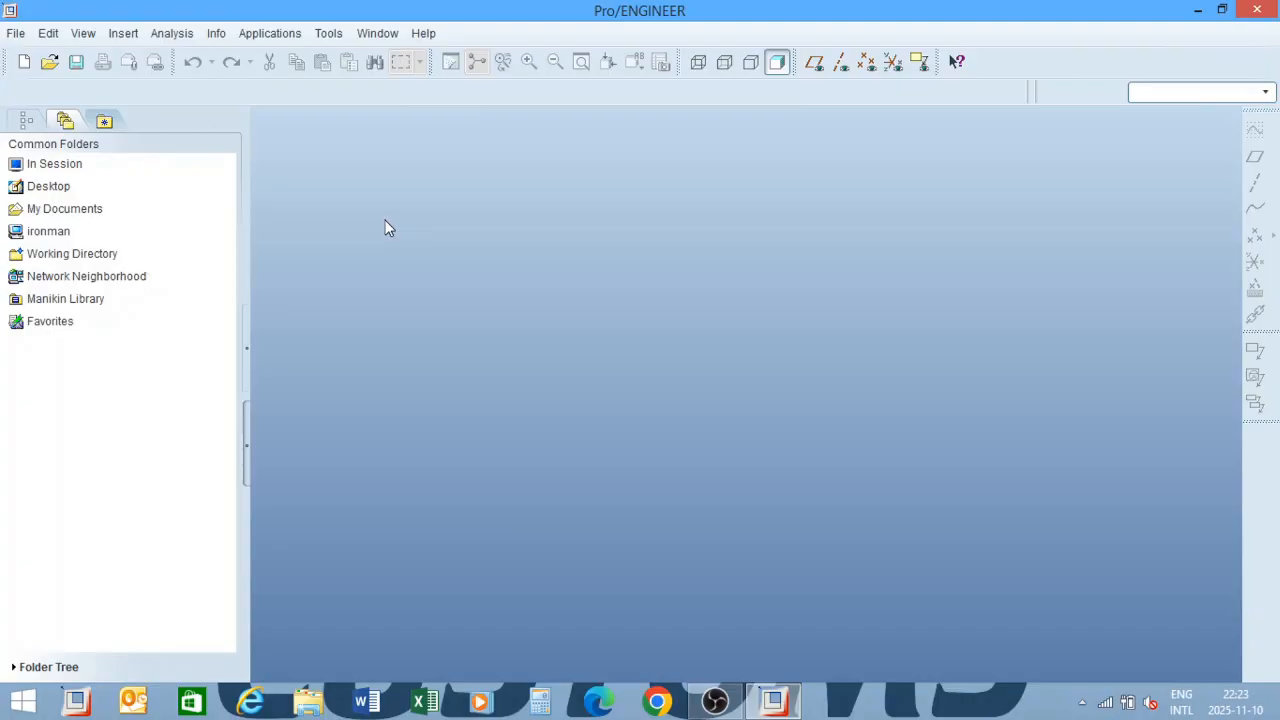
Review the object types and sub-types offered for a new file, without creating one.
click(17, 36)
click(17, 36)
click(16, 36)
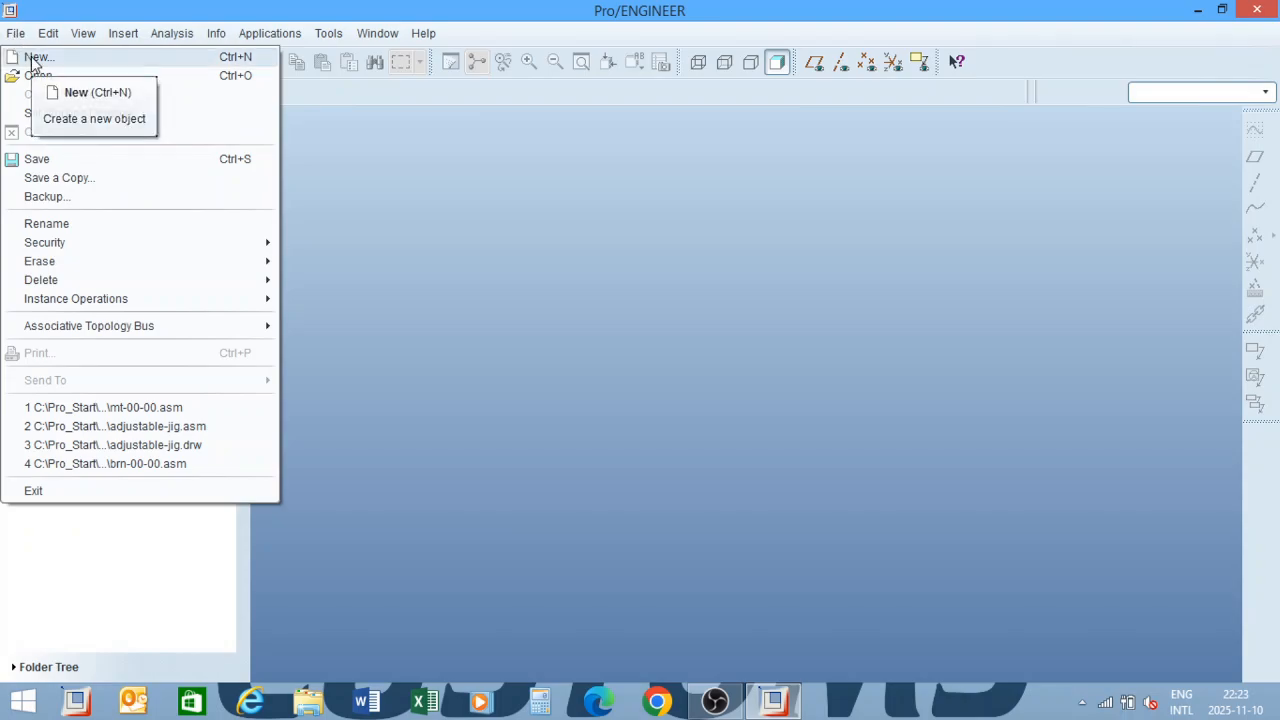
click(37, 58)
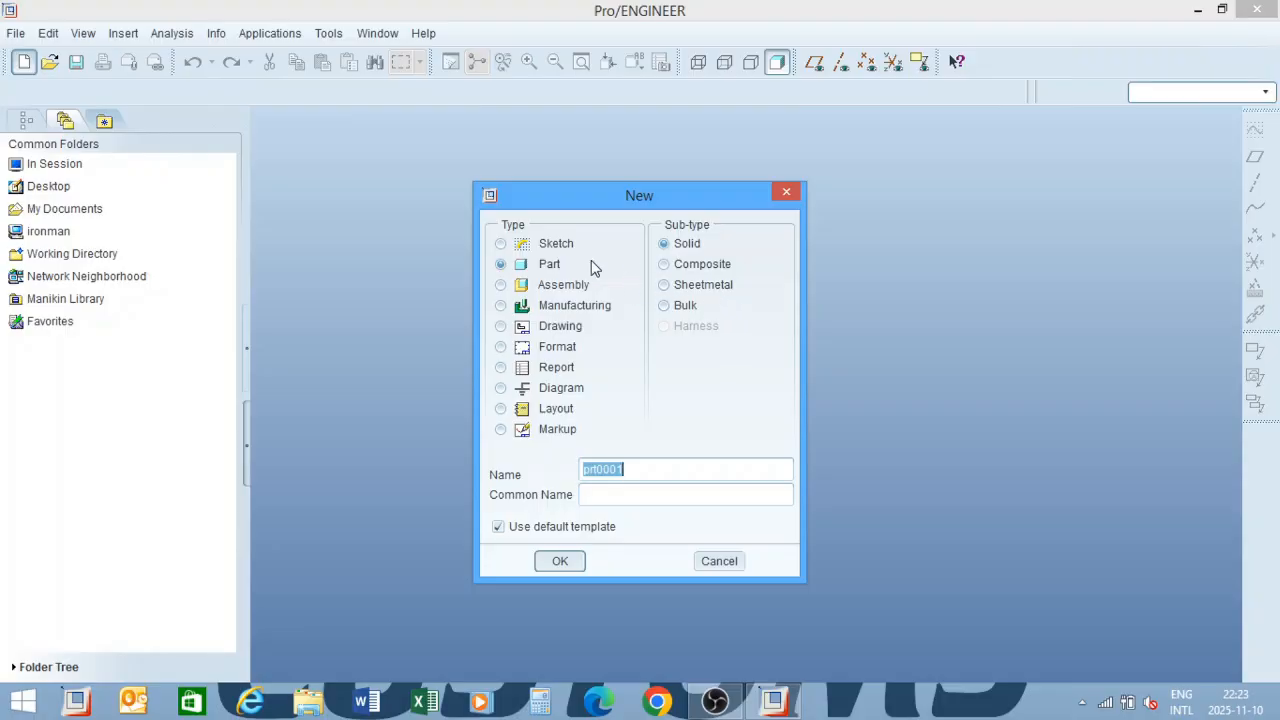
click(719, 563)
Browse the existing models in the Pro_Start folder for opening, without opening any file.
click(15, 34)
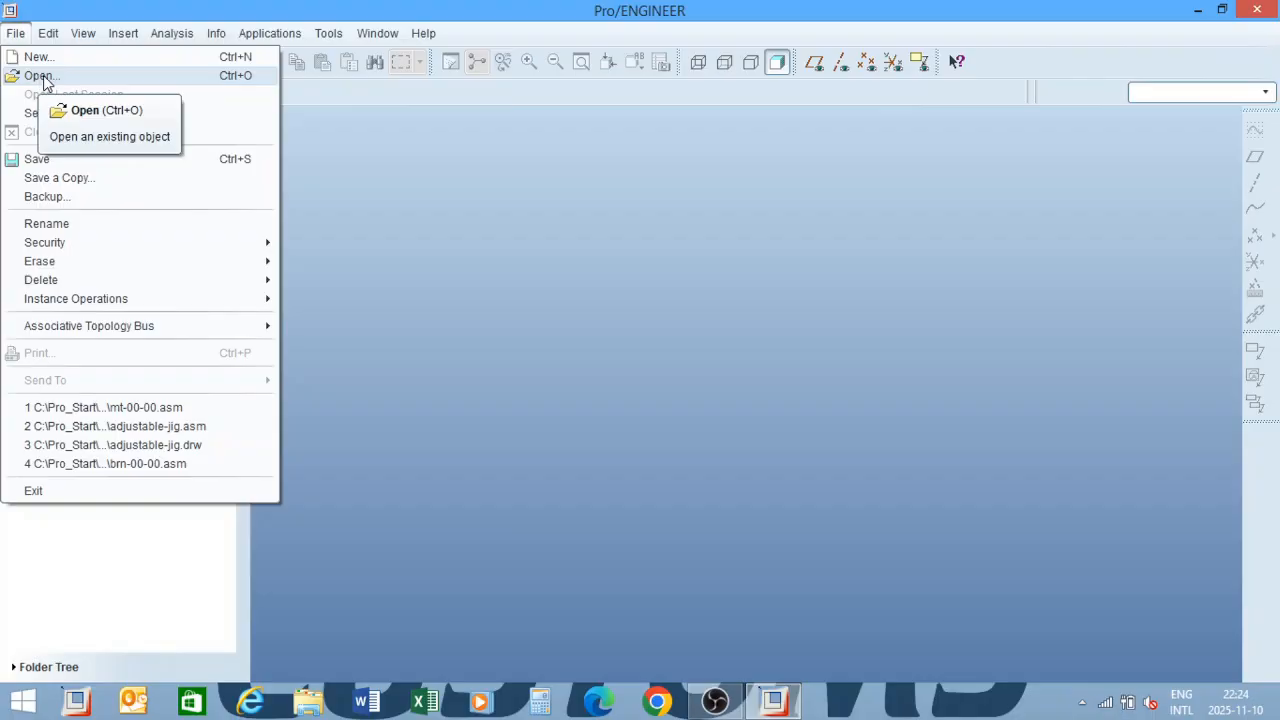
click(40, 76)
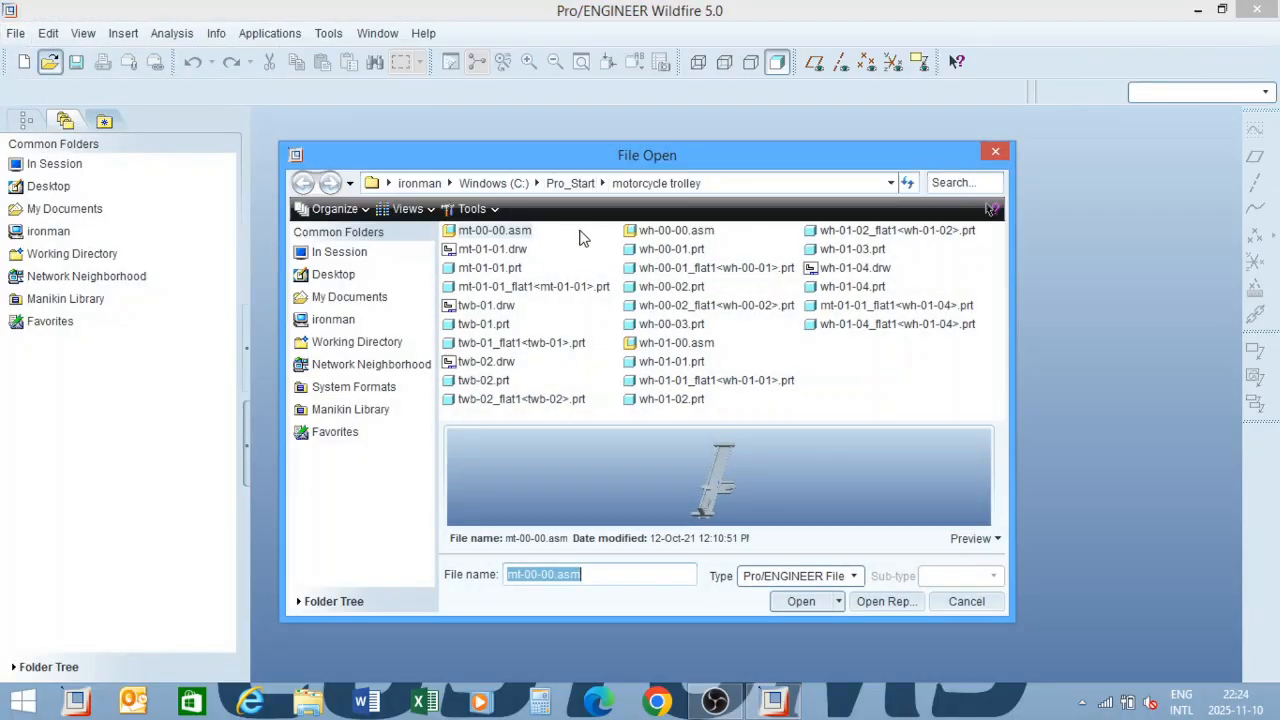
click(562, 190)
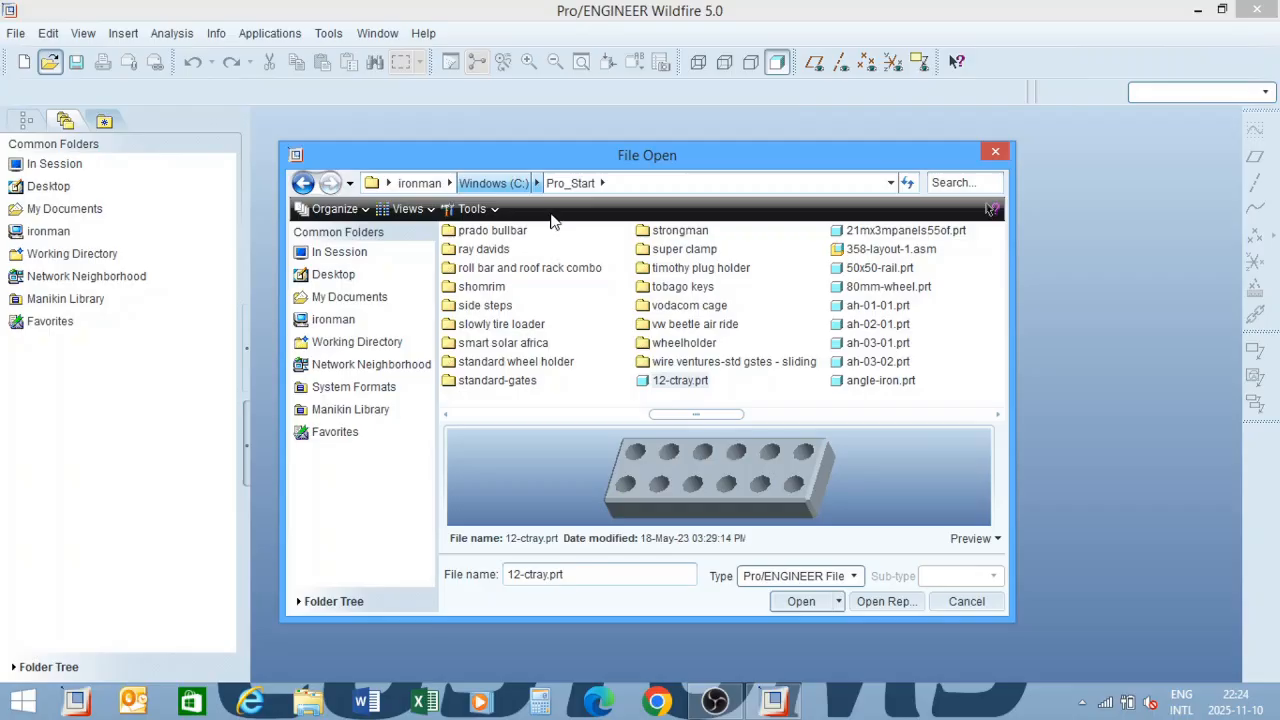
click(992, 153)
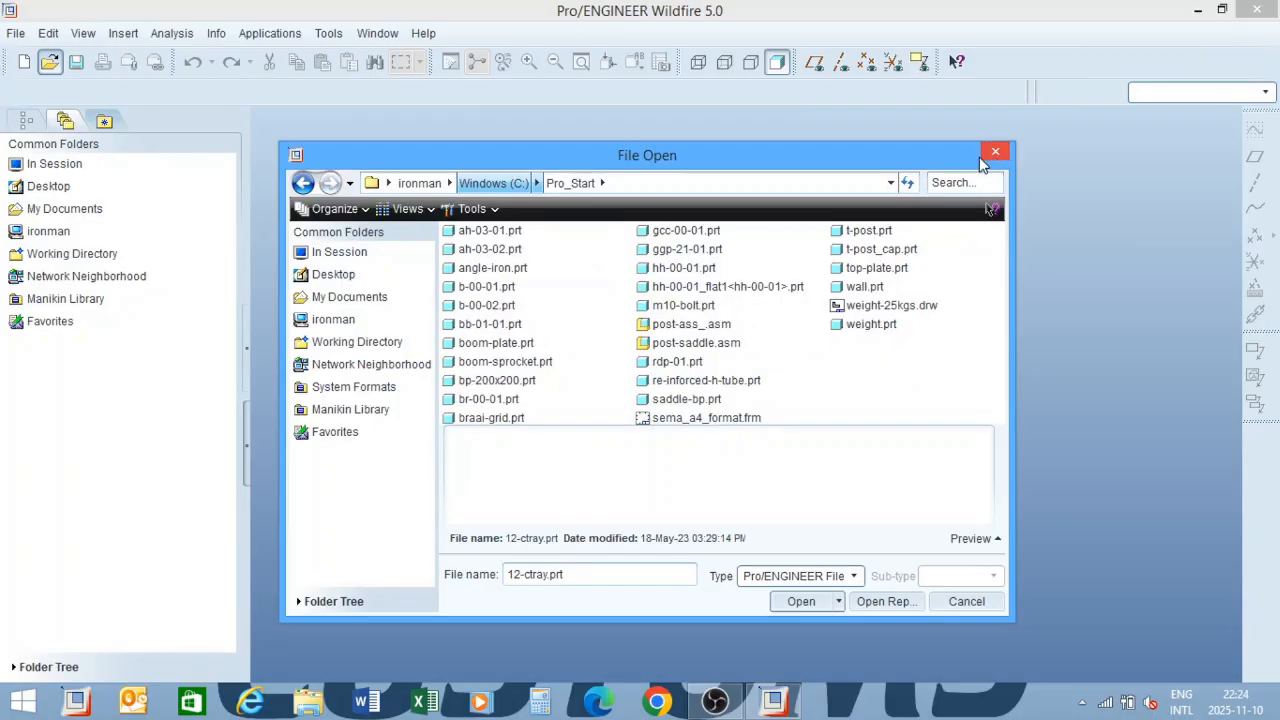
Look at how to choose a working directory by selecting the ducati 749 folder, without applying it.
click(18, 34)
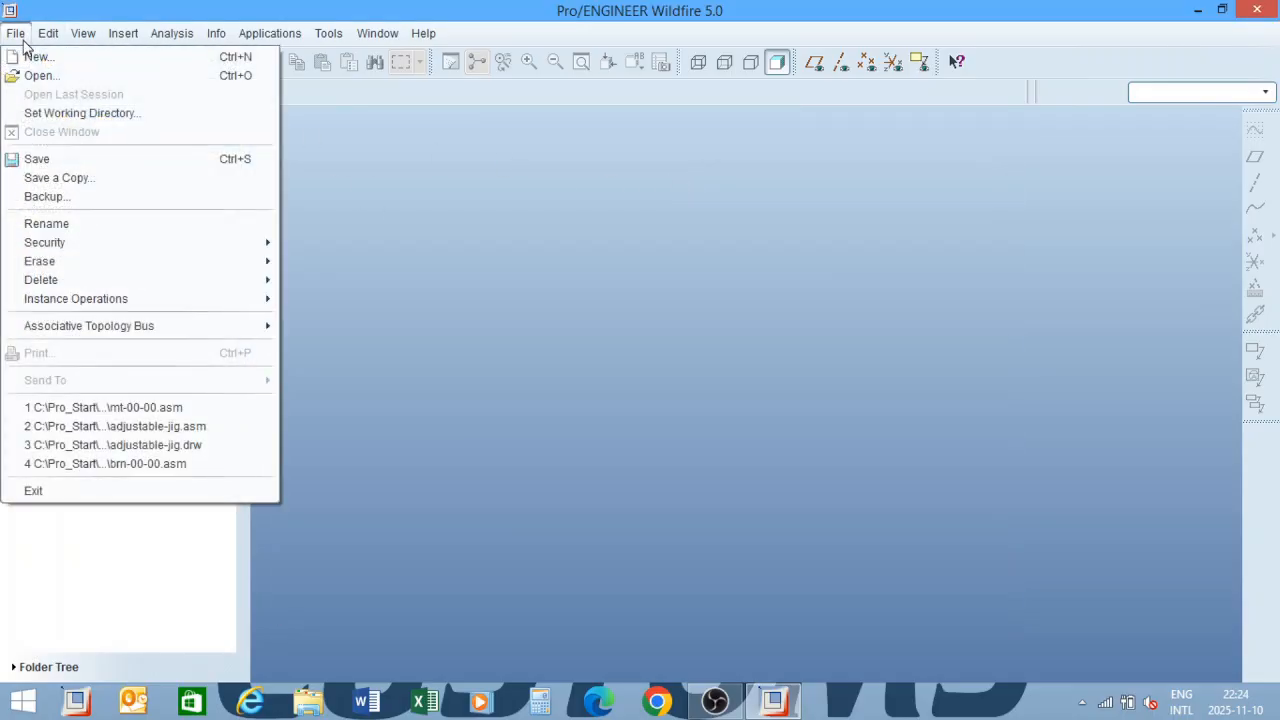
click(80, 114)
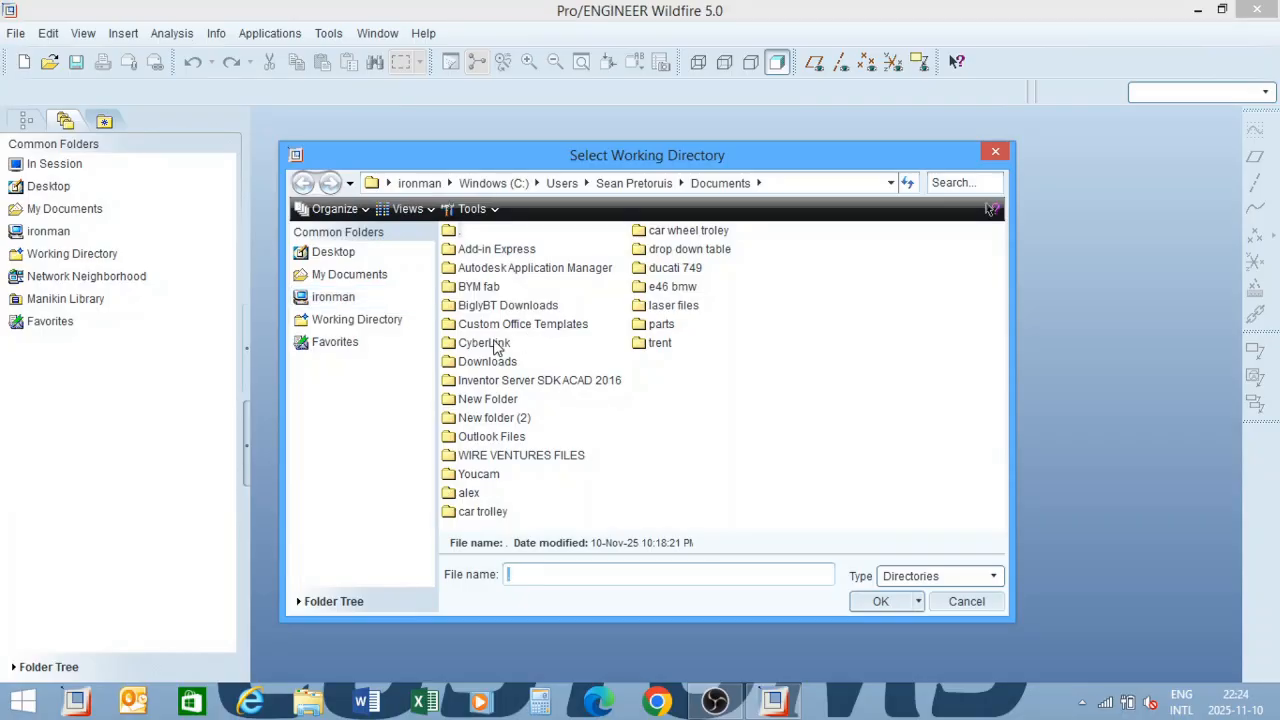
click(689, 270)
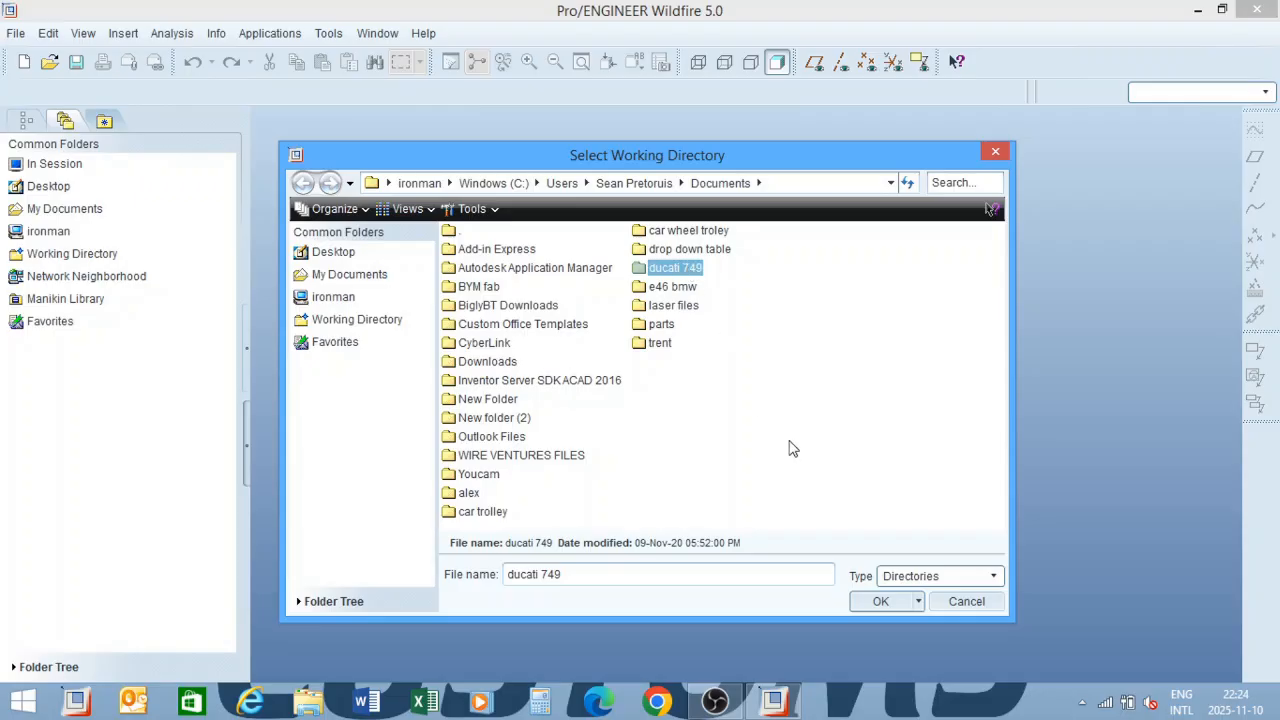
click(994, 155)
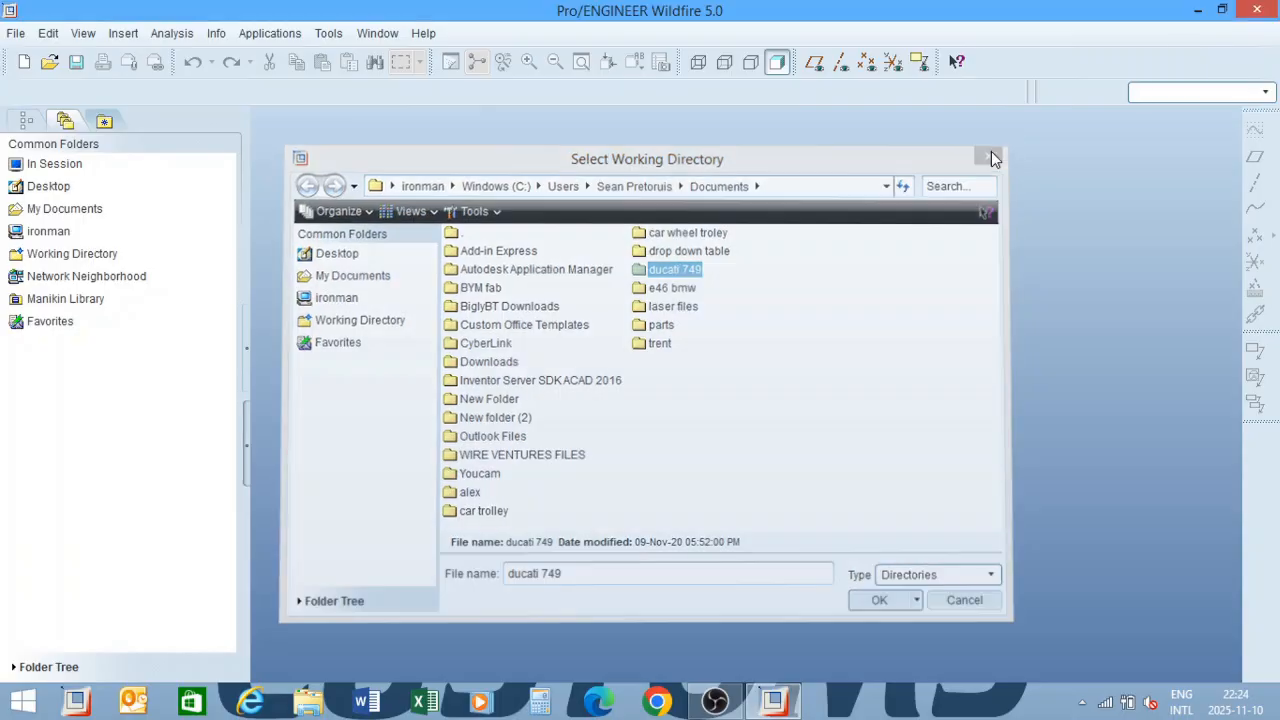
Review the save options for NAME_PLATE.PRT and dismiss them without saving.
click(15, 34)
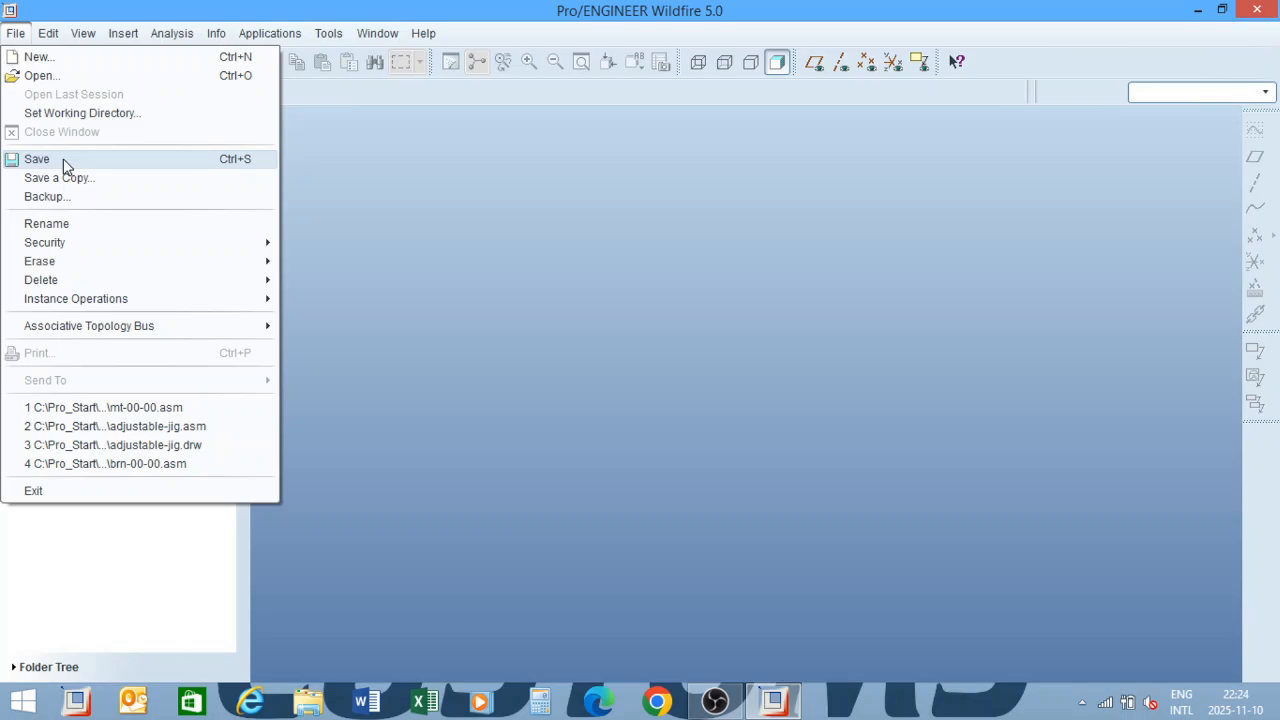
click(118, 160)
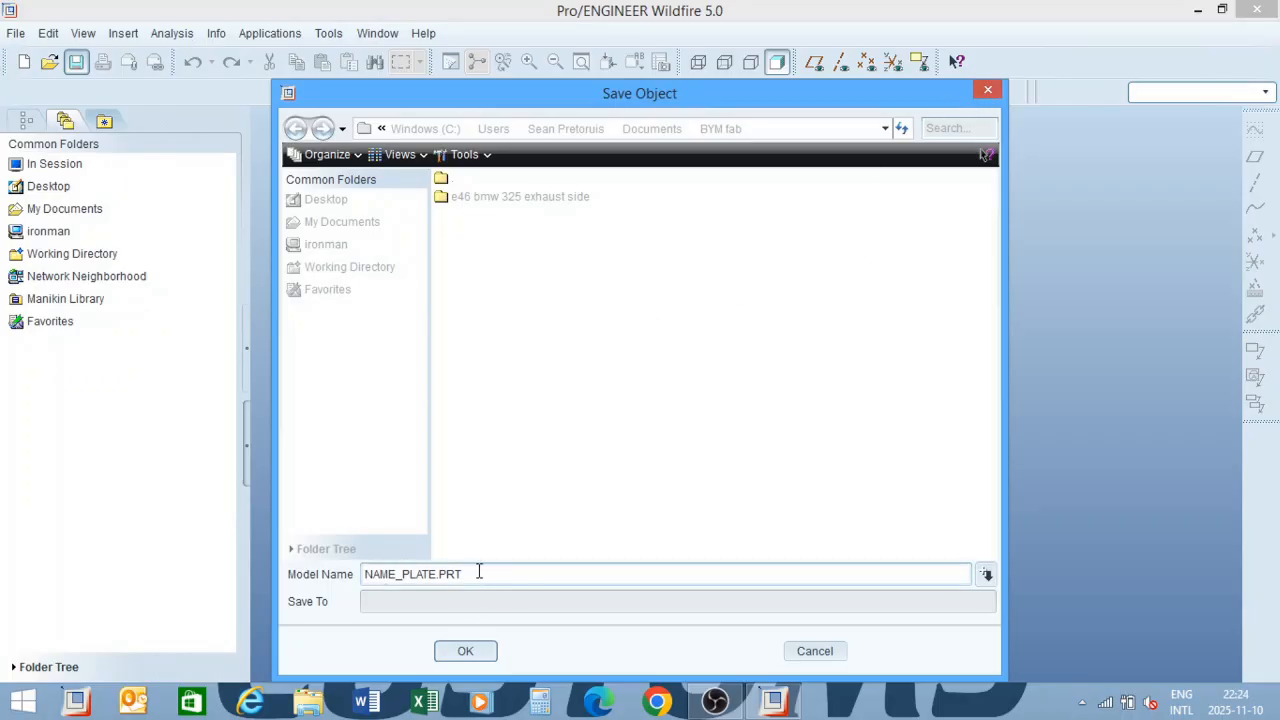
click(985, 91)
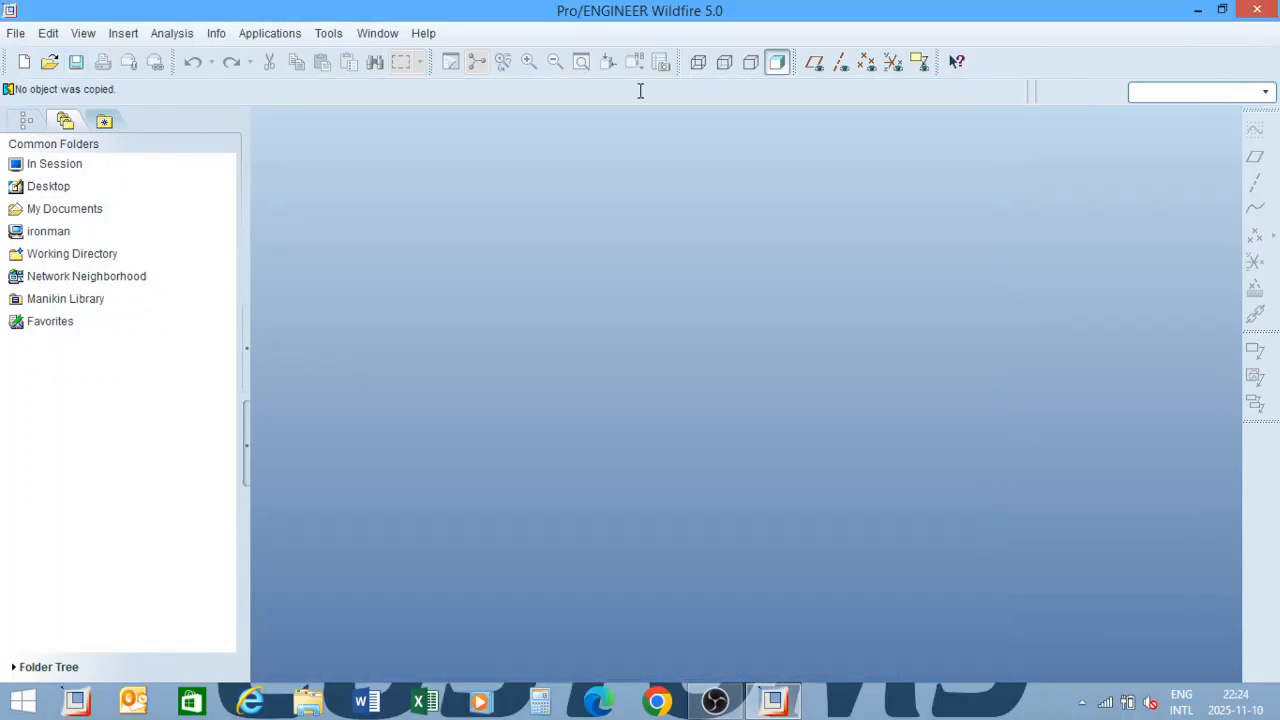
Review the Rename, Security, Erase, Delete and Instance Operations file commands and the available editing commands, without running any.
click(14, 33)
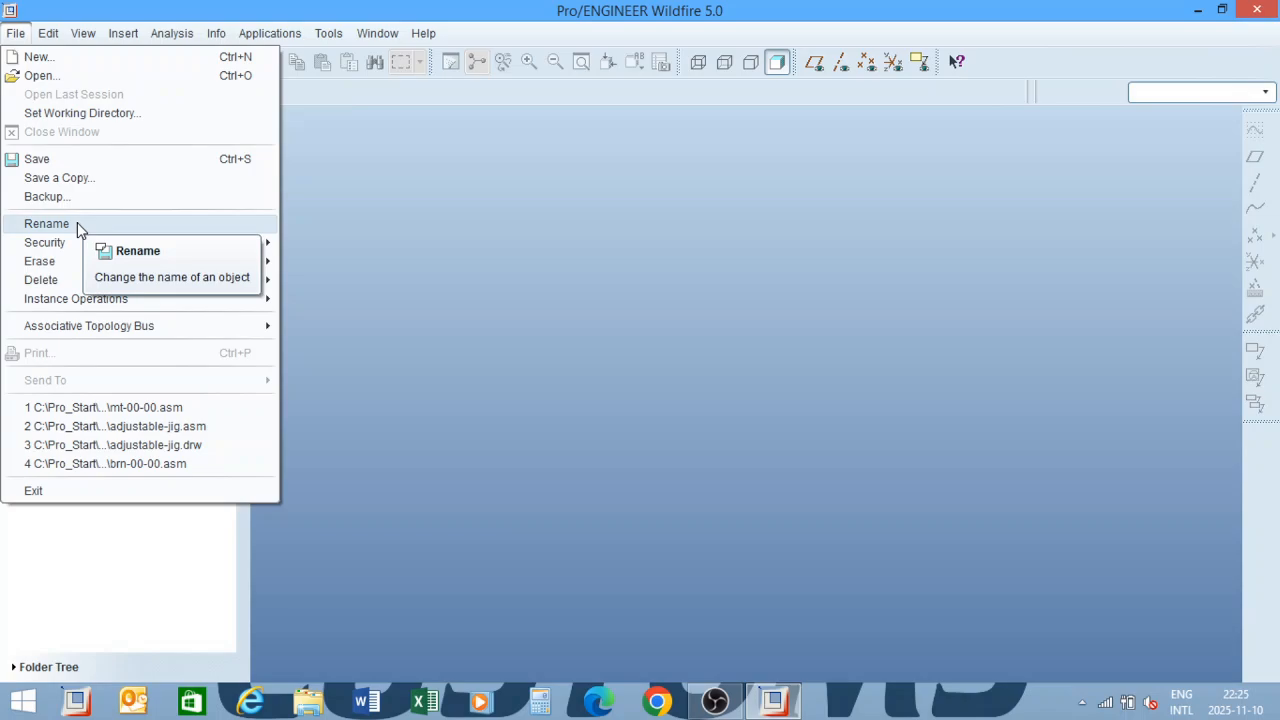
mouse_move(85, 247)
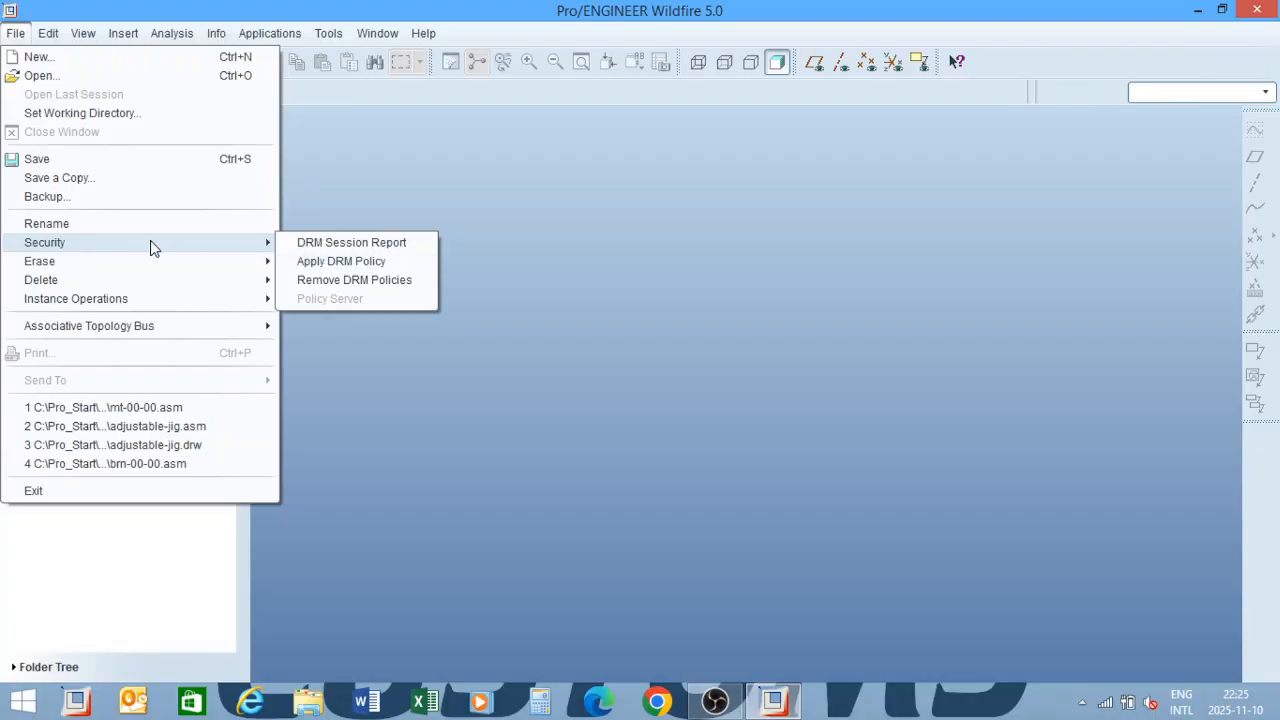
mouse_move(121, 257)
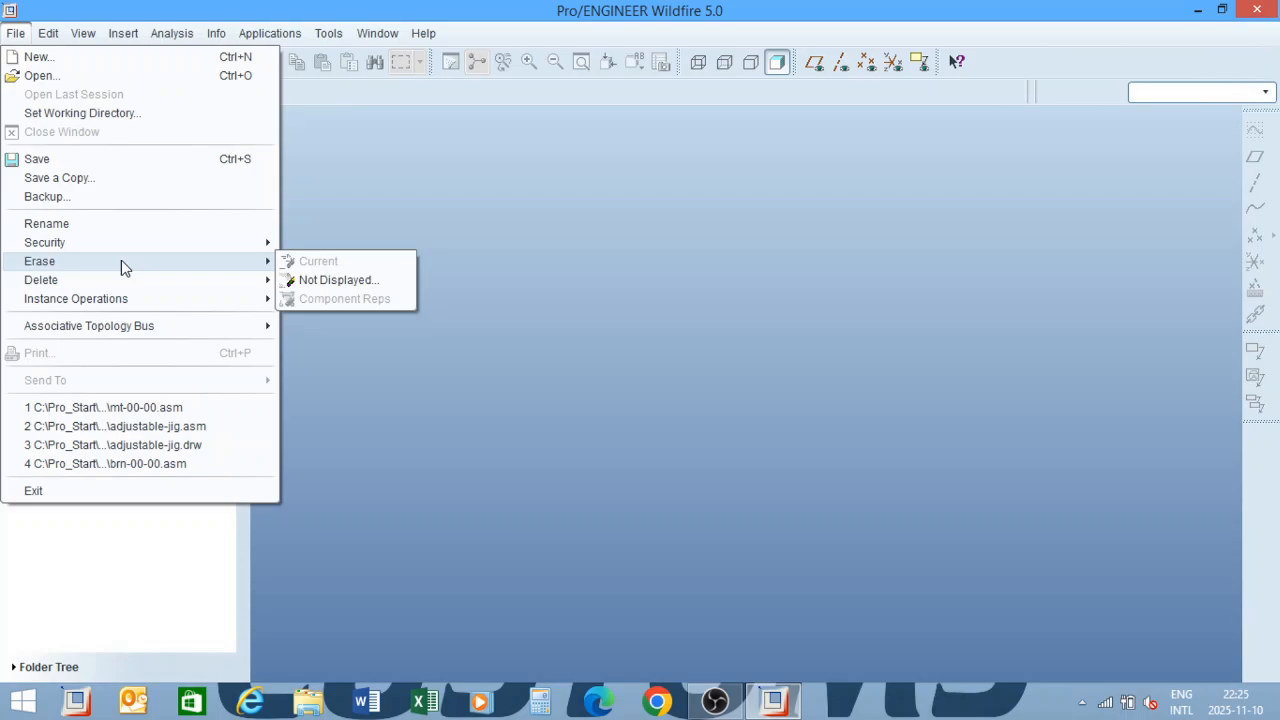
mouse_move(128, 282)
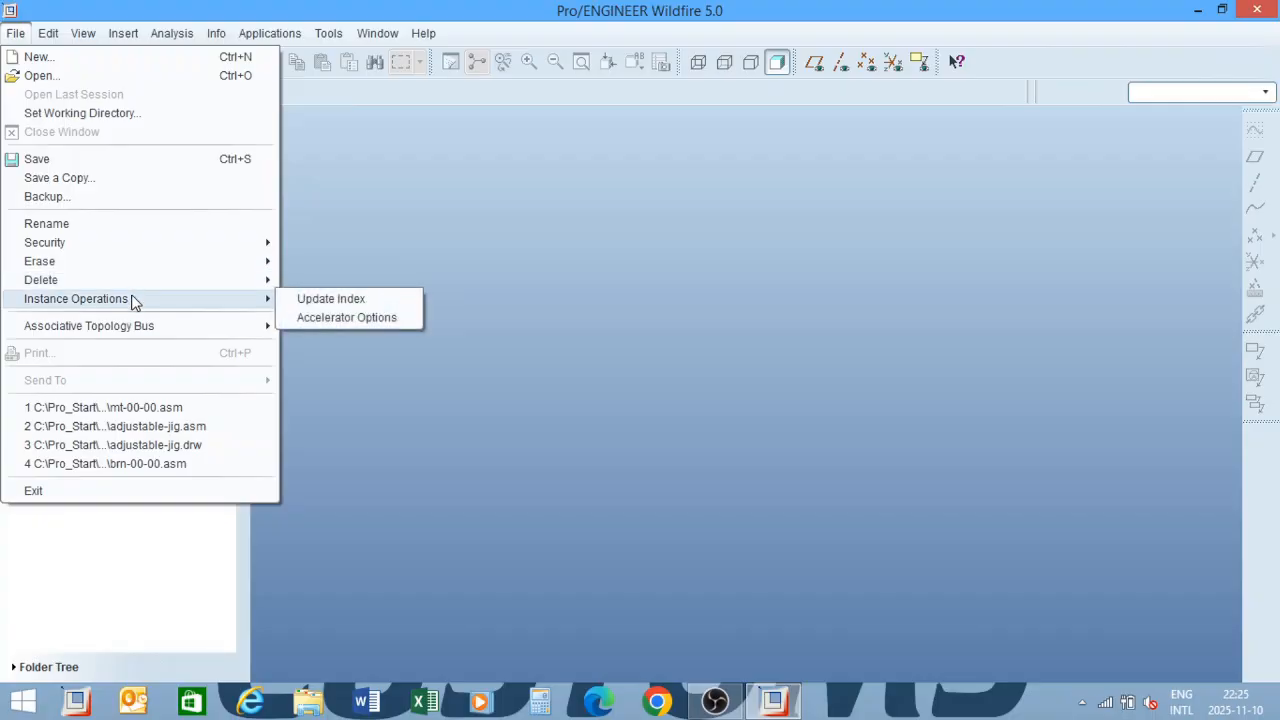
mouse_move(135, 326)
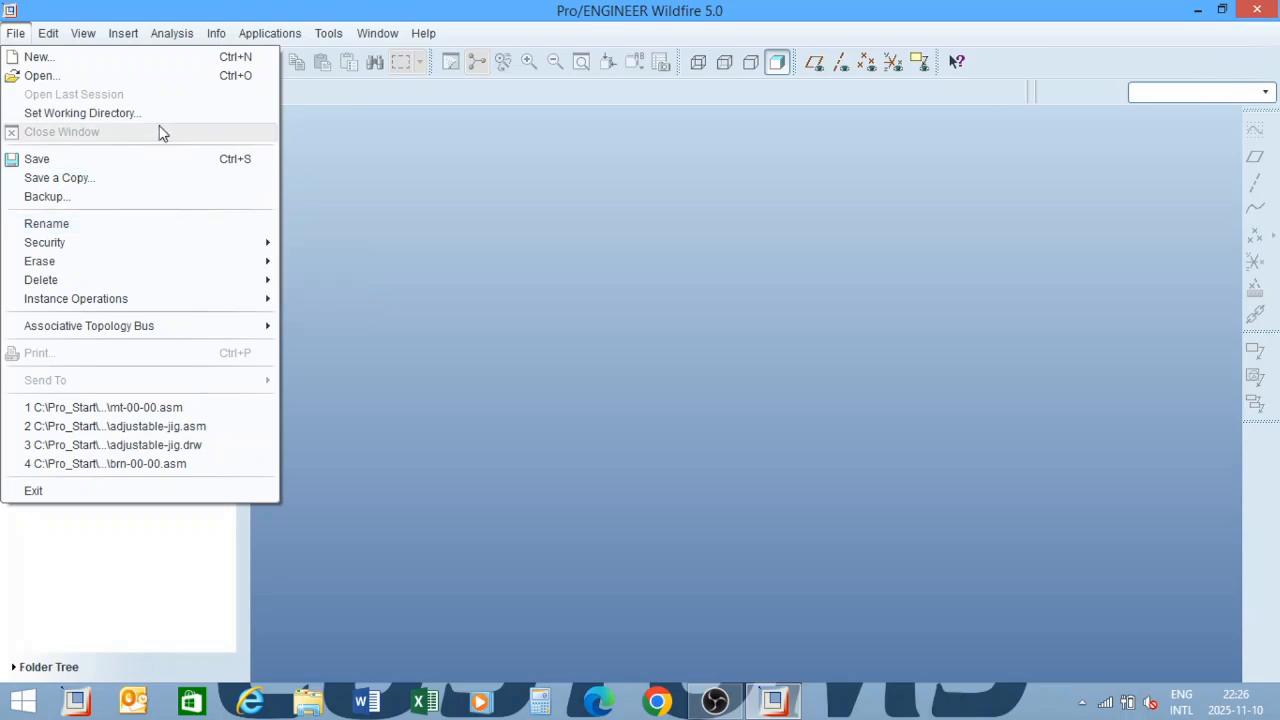
click(377, 190)
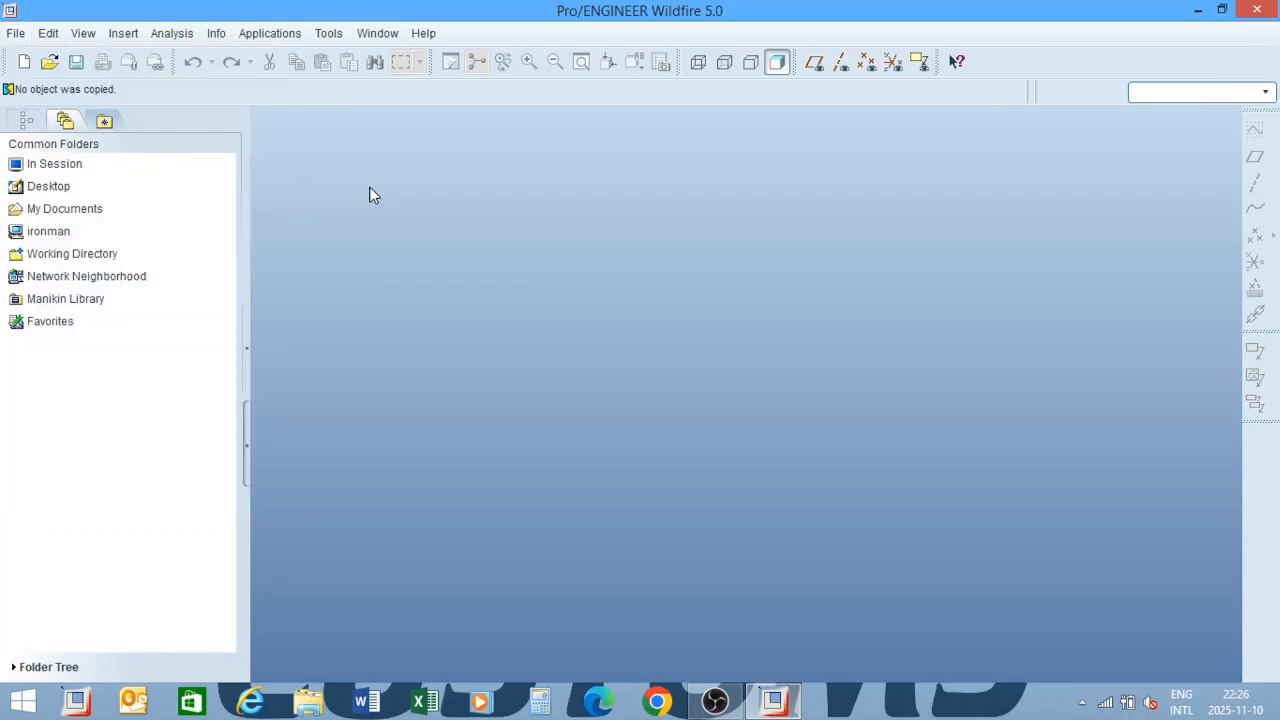
click(50, 34)
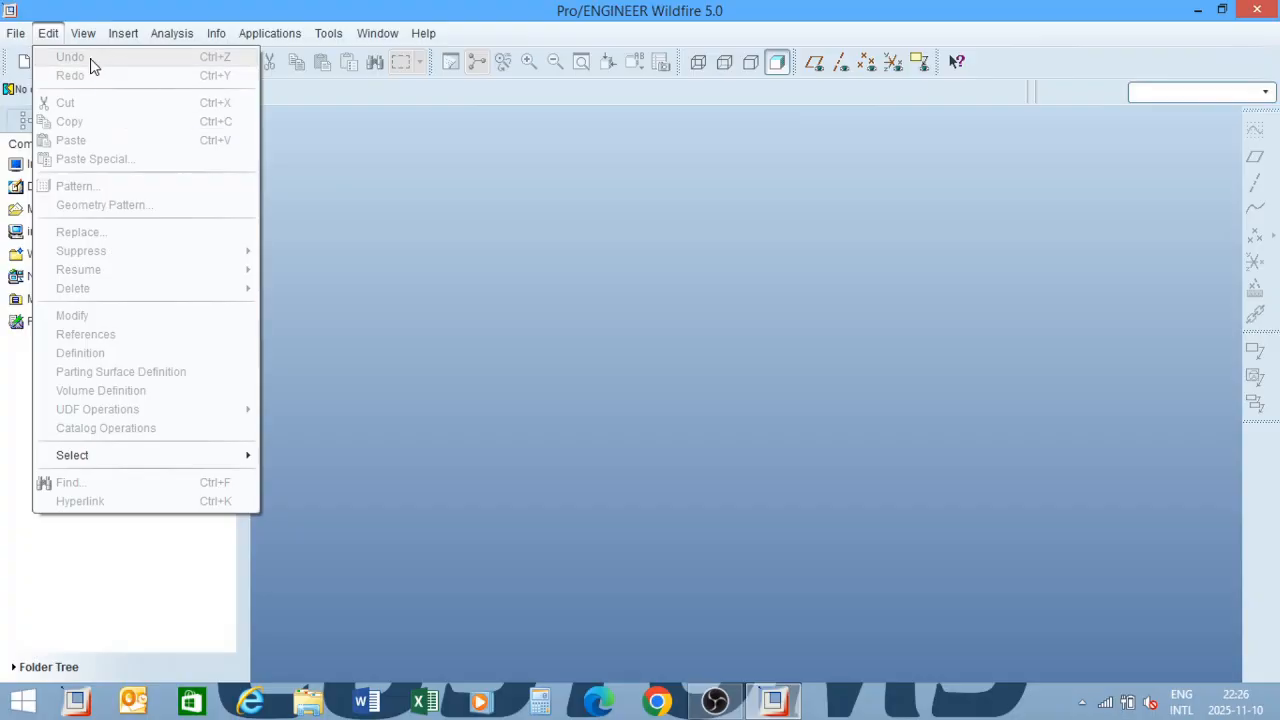
click(374, 197)
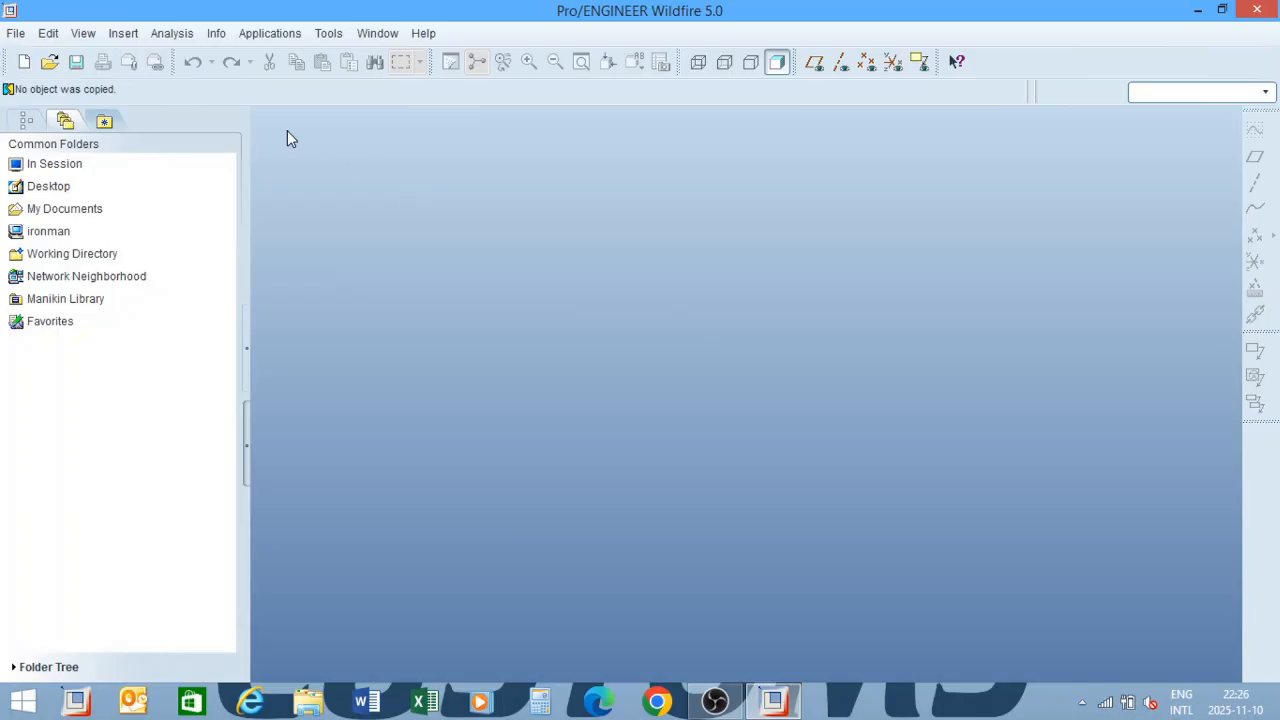
Erase all objects that are not displayed from the session memory.
click(16, 33)
mouse_move(124, 265)
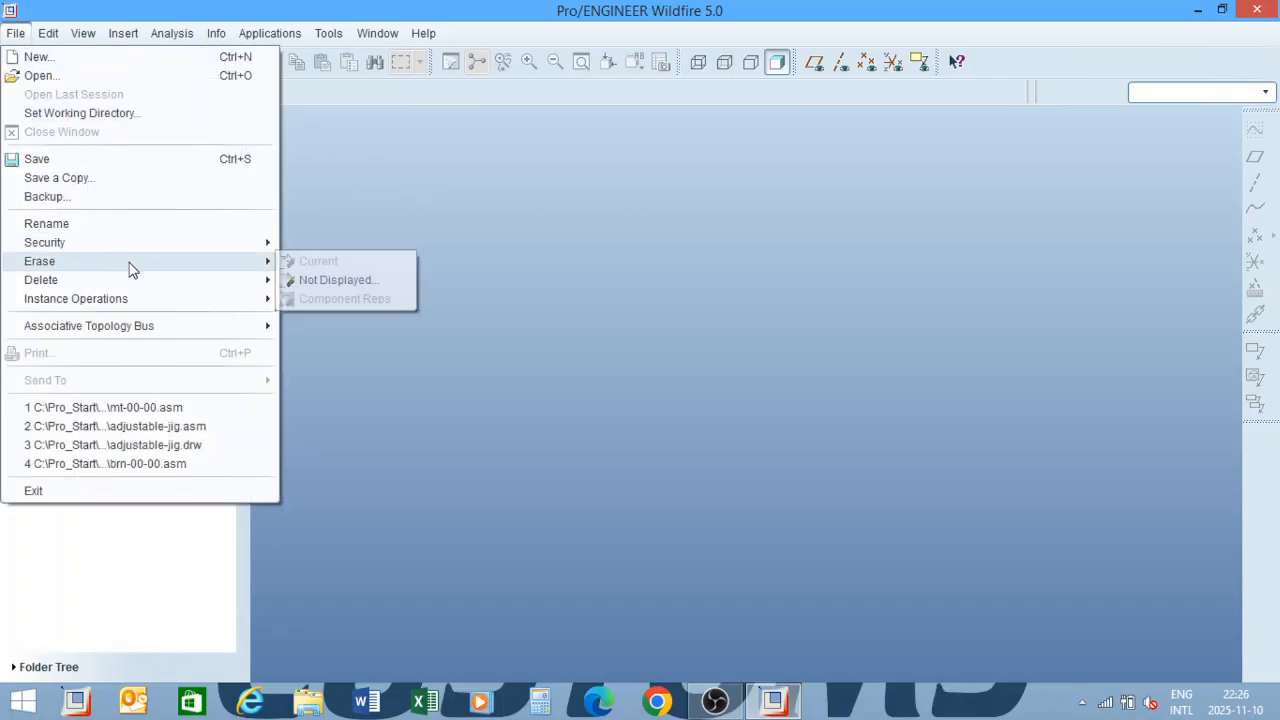
click(340, 278)
click(601, 485)
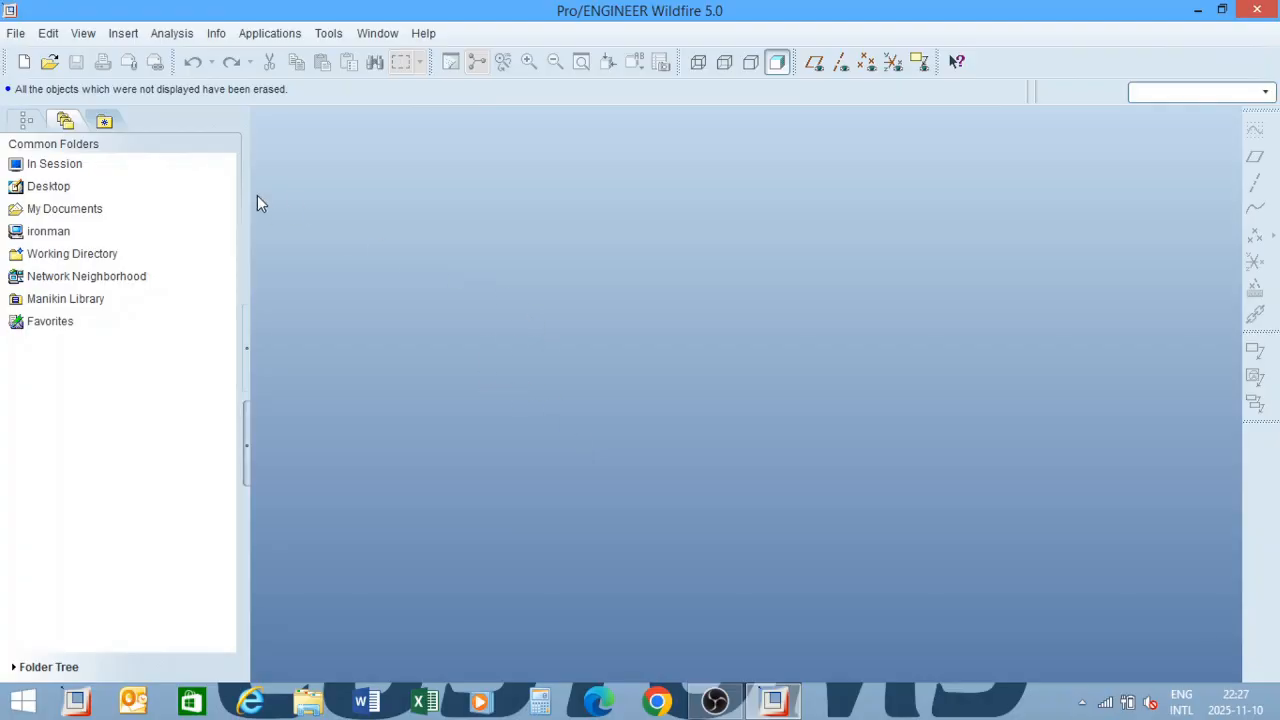
Create a new folder named part-1 in the Documents directory while browsing for files to open.
click(50, 63)
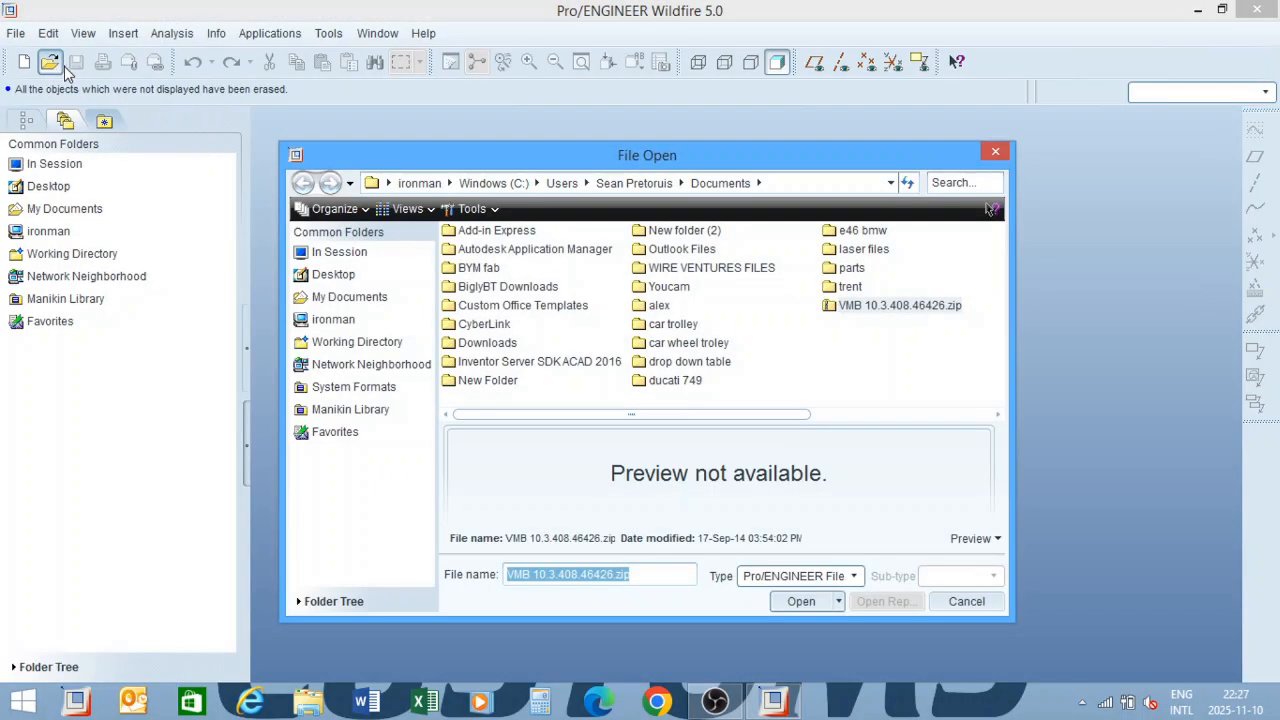
right_click(815, 348)
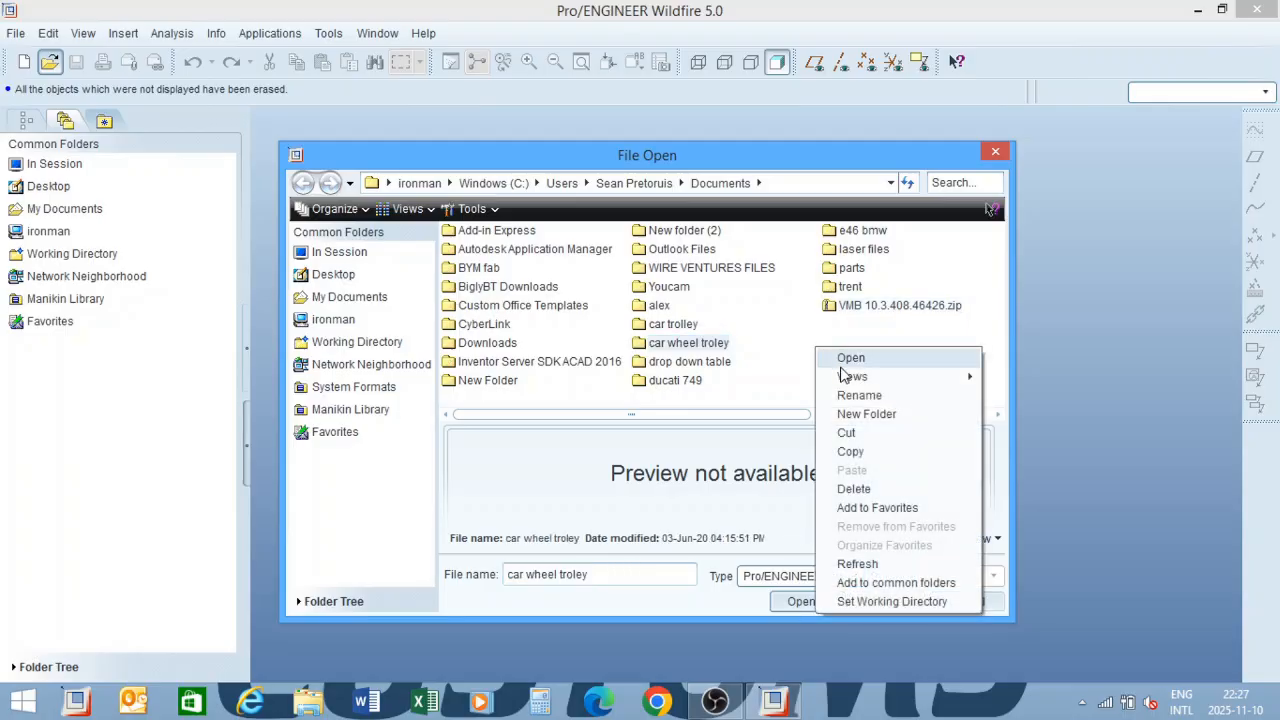
click(866, 416)
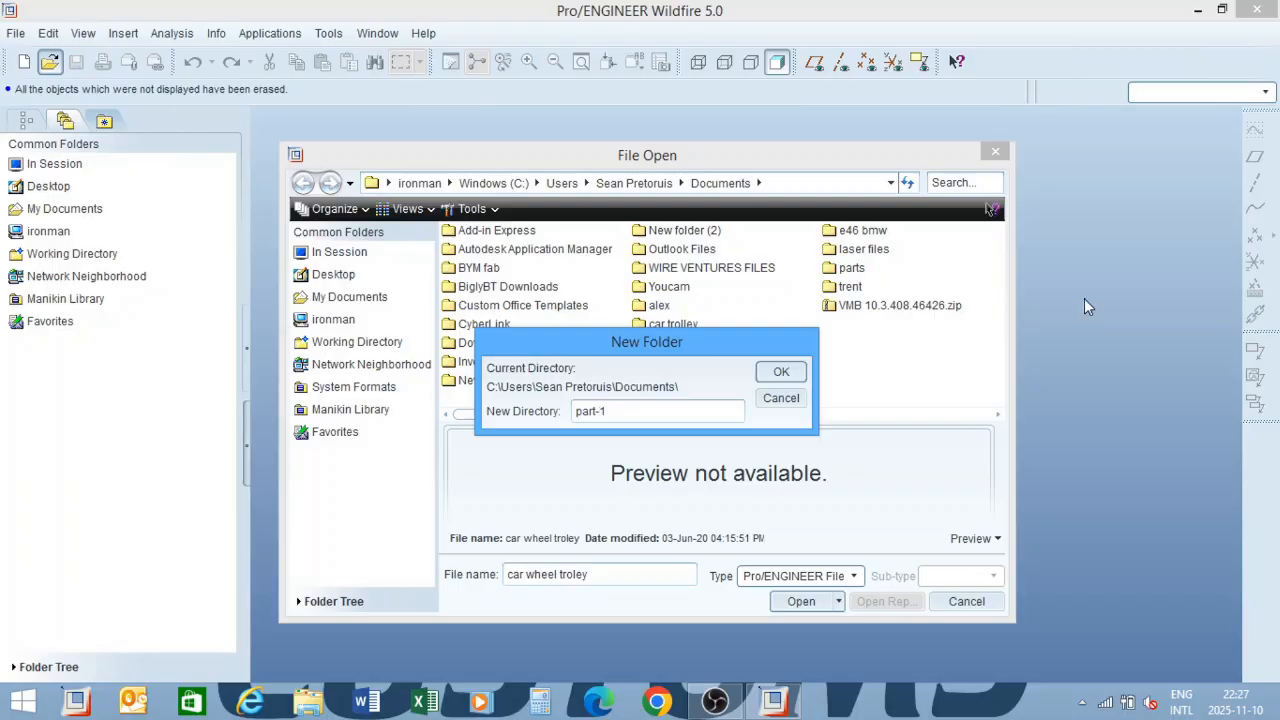
click(769, 377)
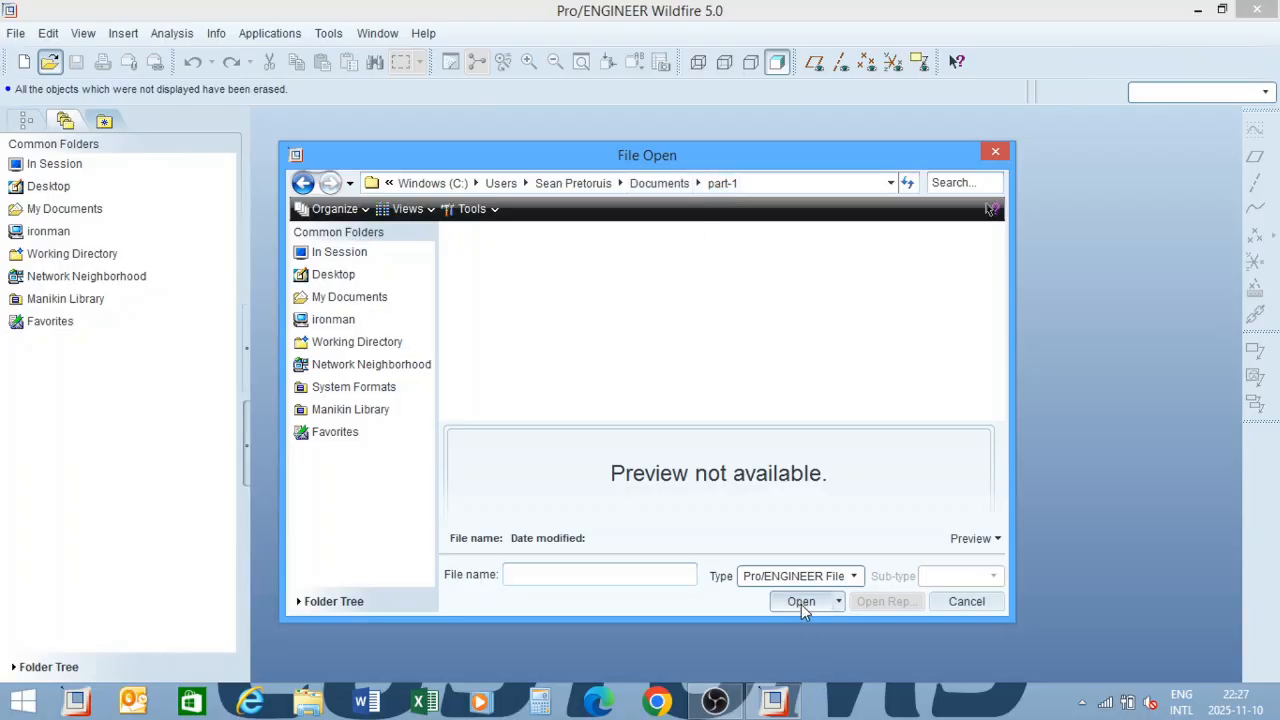
Set the part-1 folder in Documents as the working directory, look inside it and leave file opening without choosing a file.
click(672, 183)
click(664, 268)
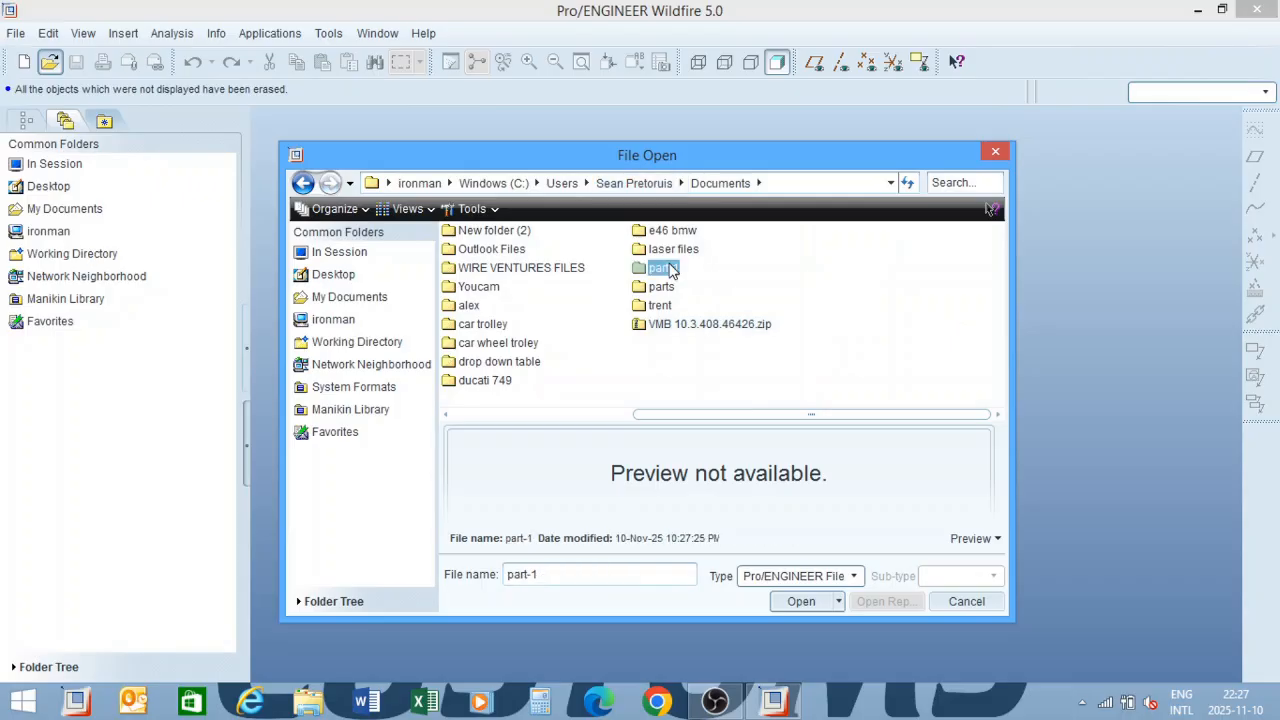
right_click(670, 268)
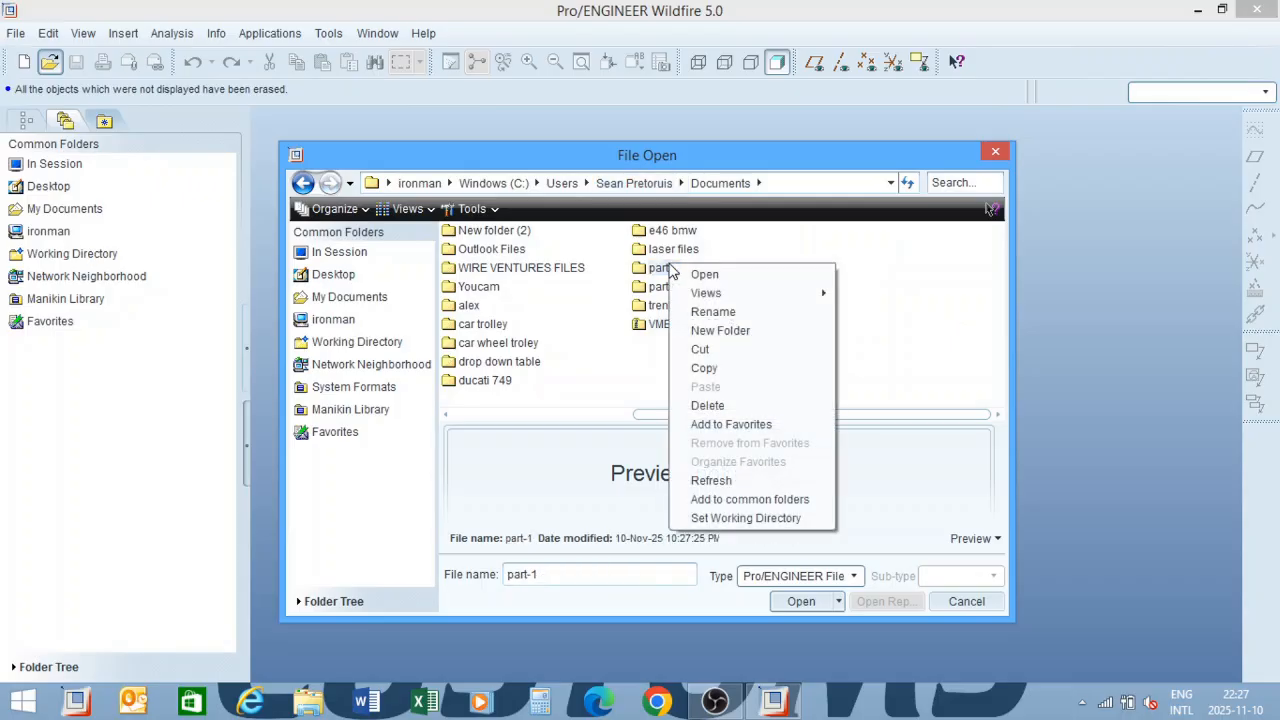
click(758, 518)
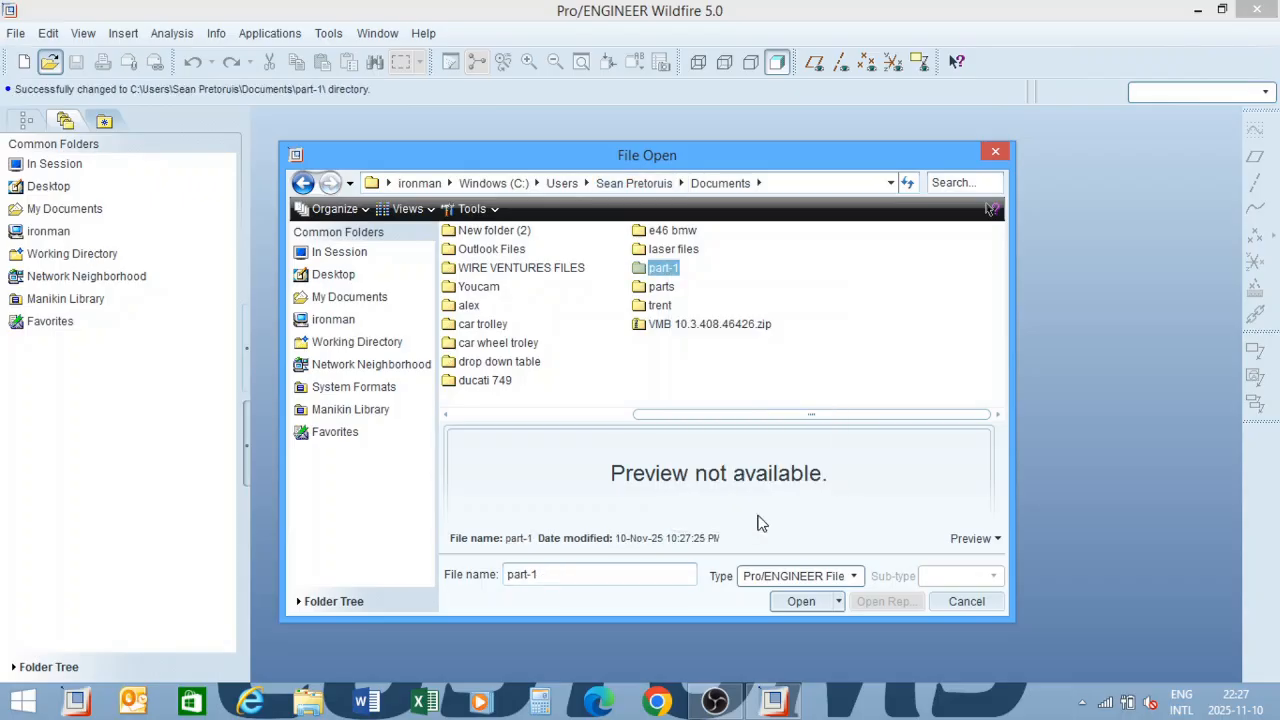
click(801, 601)
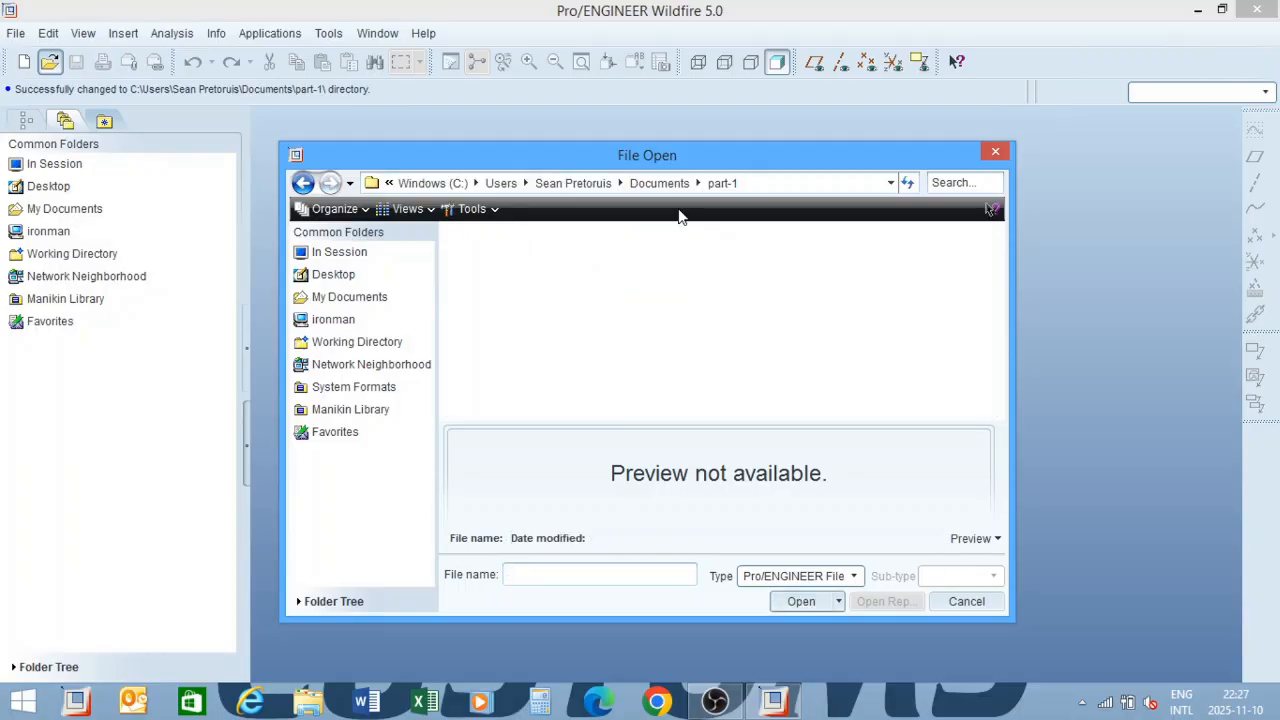
click(966, 602)
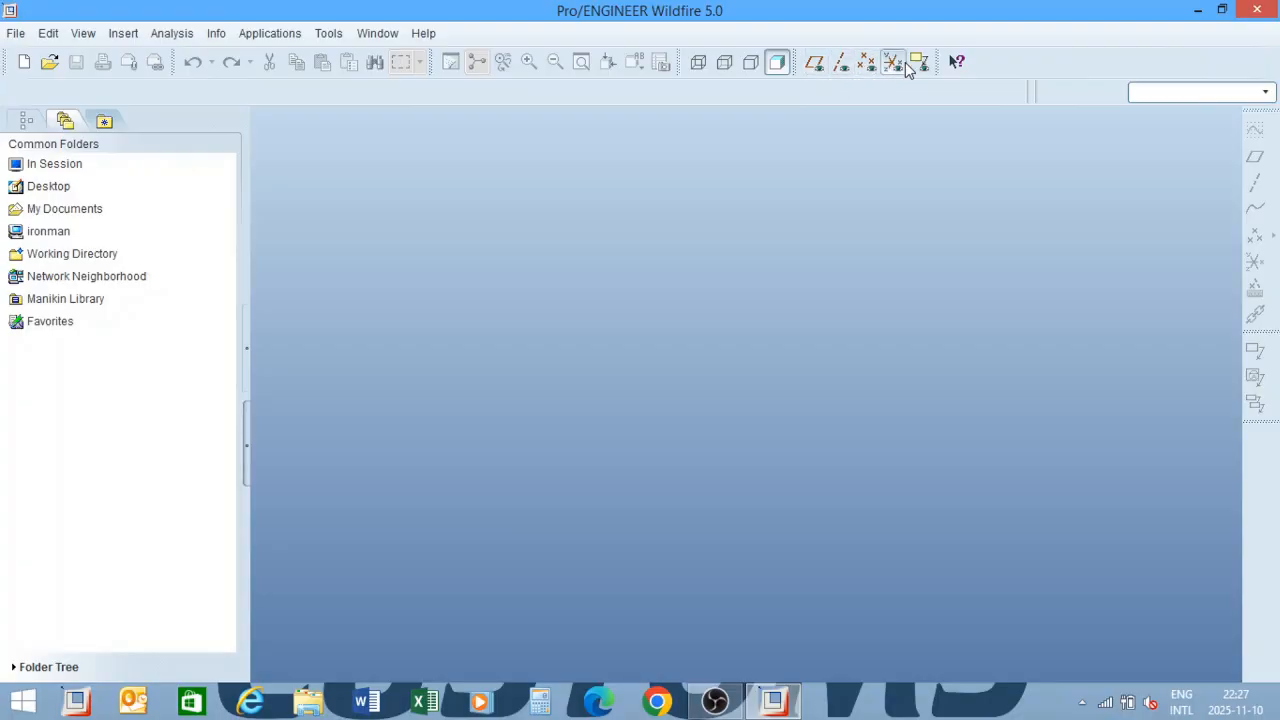
Create a new solid part named prt0001 using the default template.
click(815, 66)
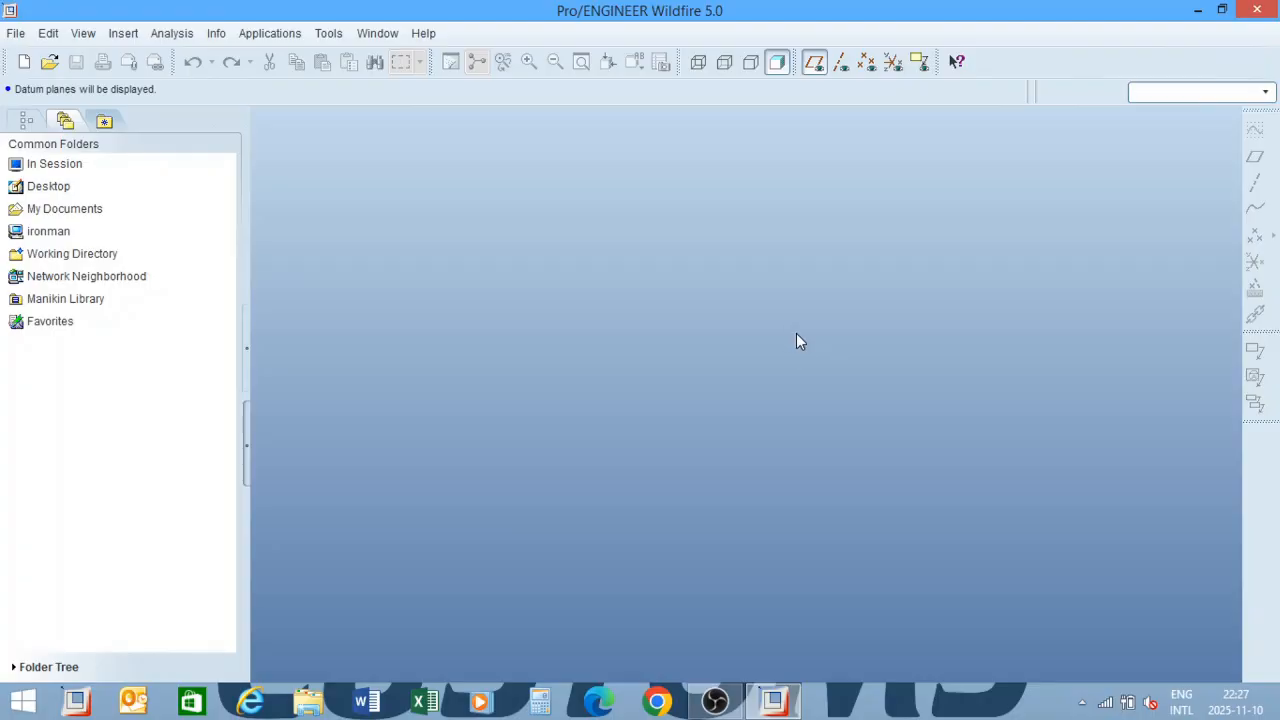
click(814, 62)
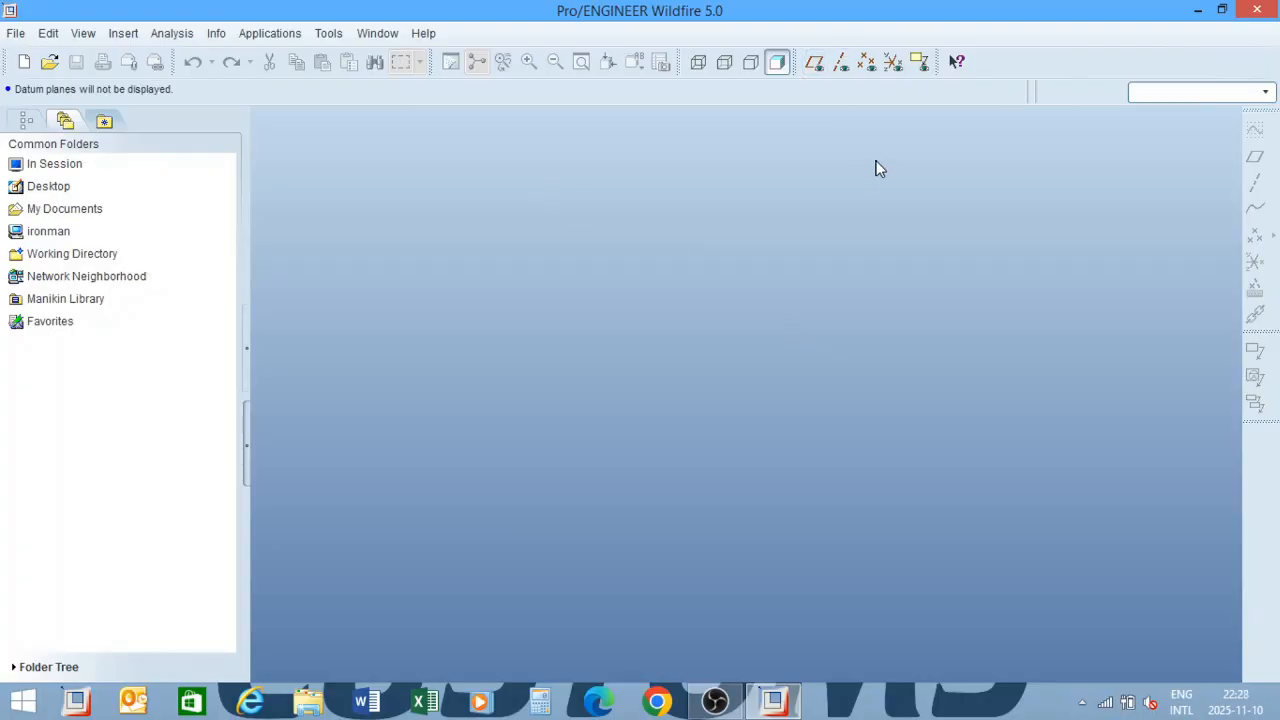
click(24, 63)
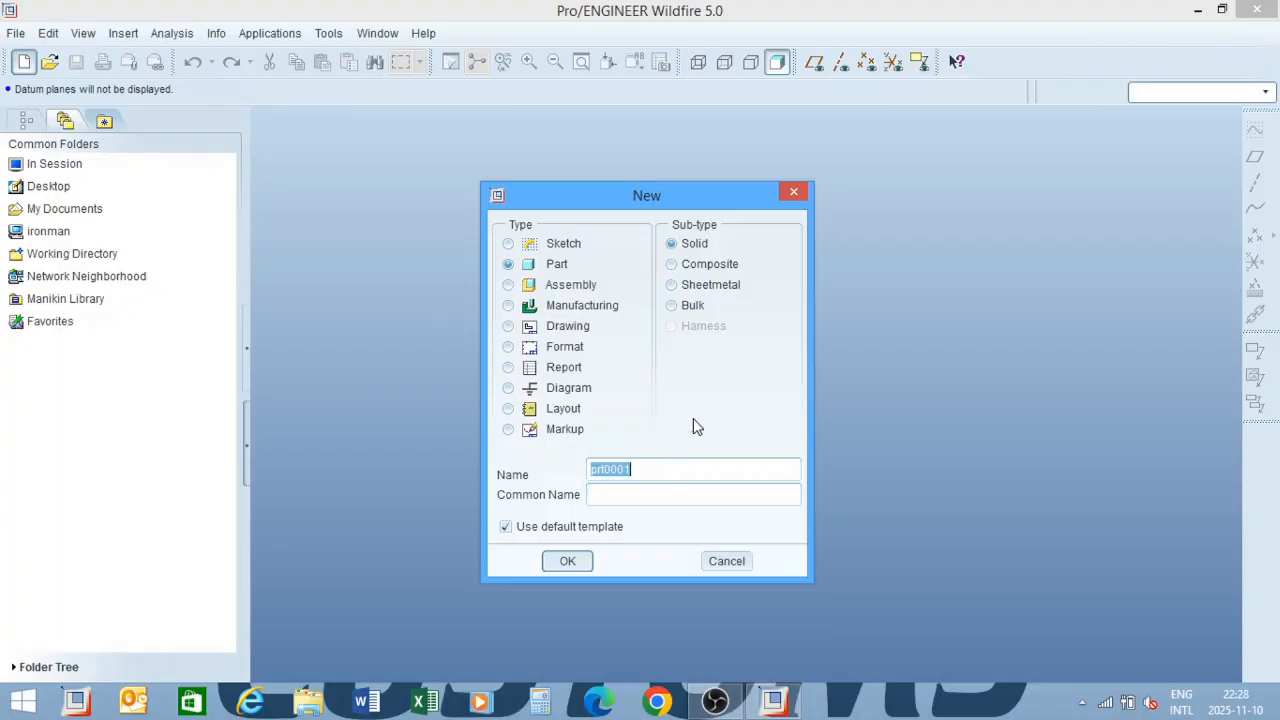
click(567, 561)
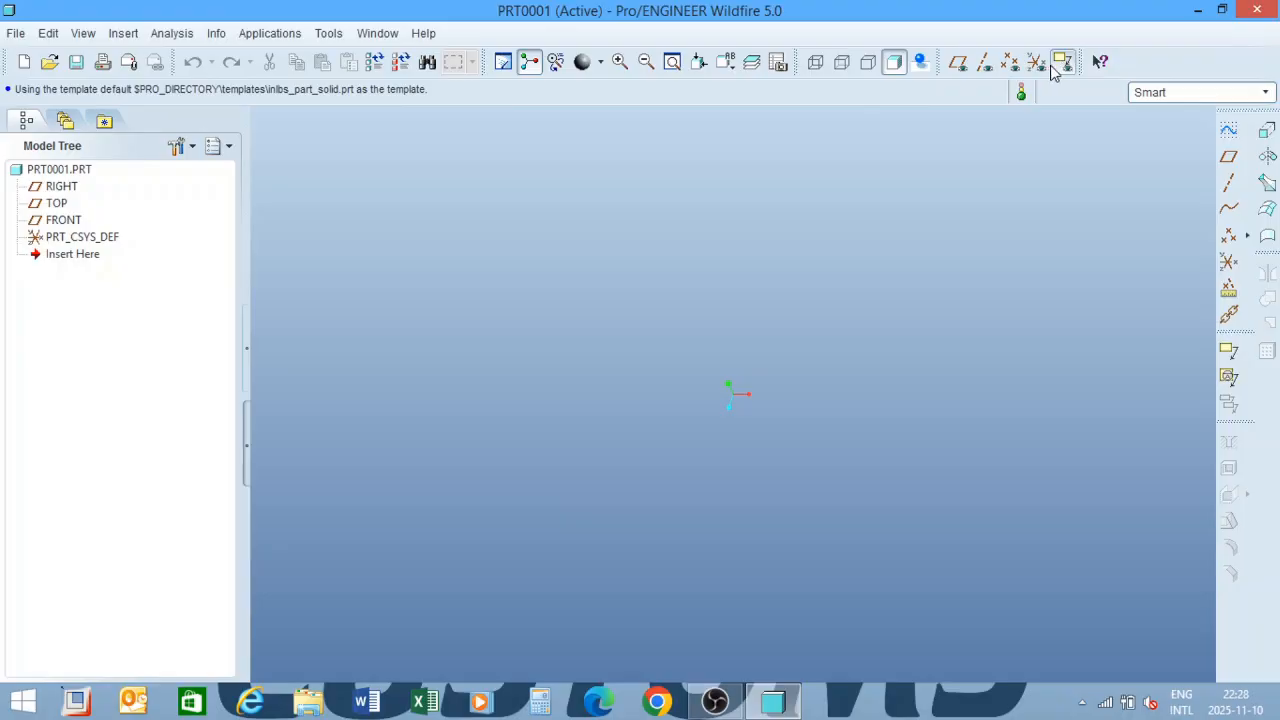
Turn on the display of datum planes and datum axes in the new part.
click(958, 63)
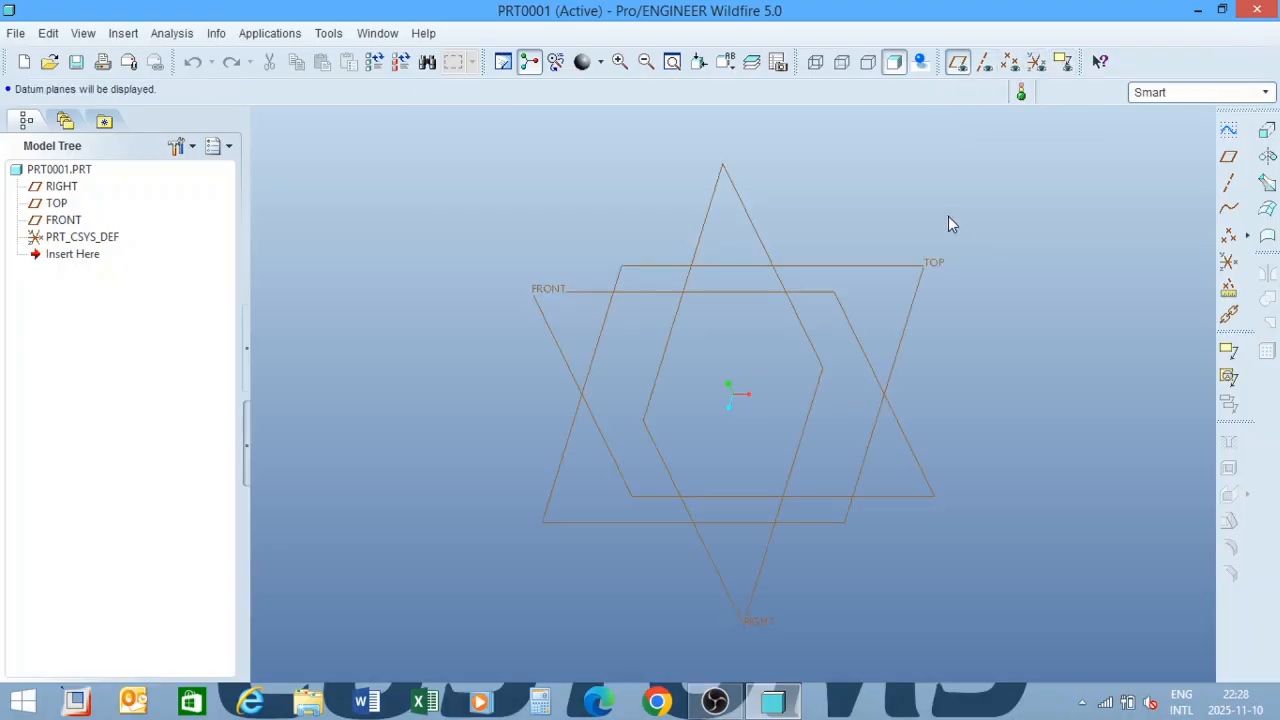
mouse_move(887, 226)
middle_down()
mouse_move(797, 231)
mouse_move(840, 237)
mouse_move(843, 268)
middle_up()
middle_drag(947, 258, 944, 251)
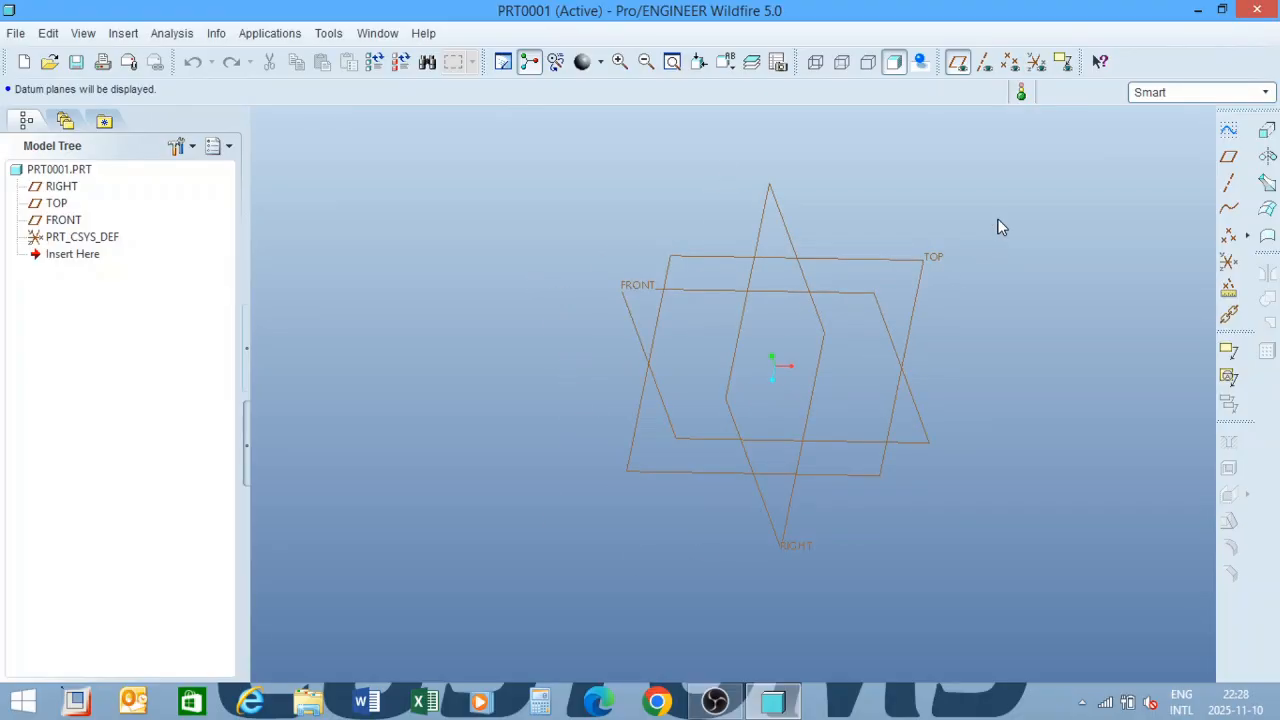
click(959, 64)
click(983, 64)
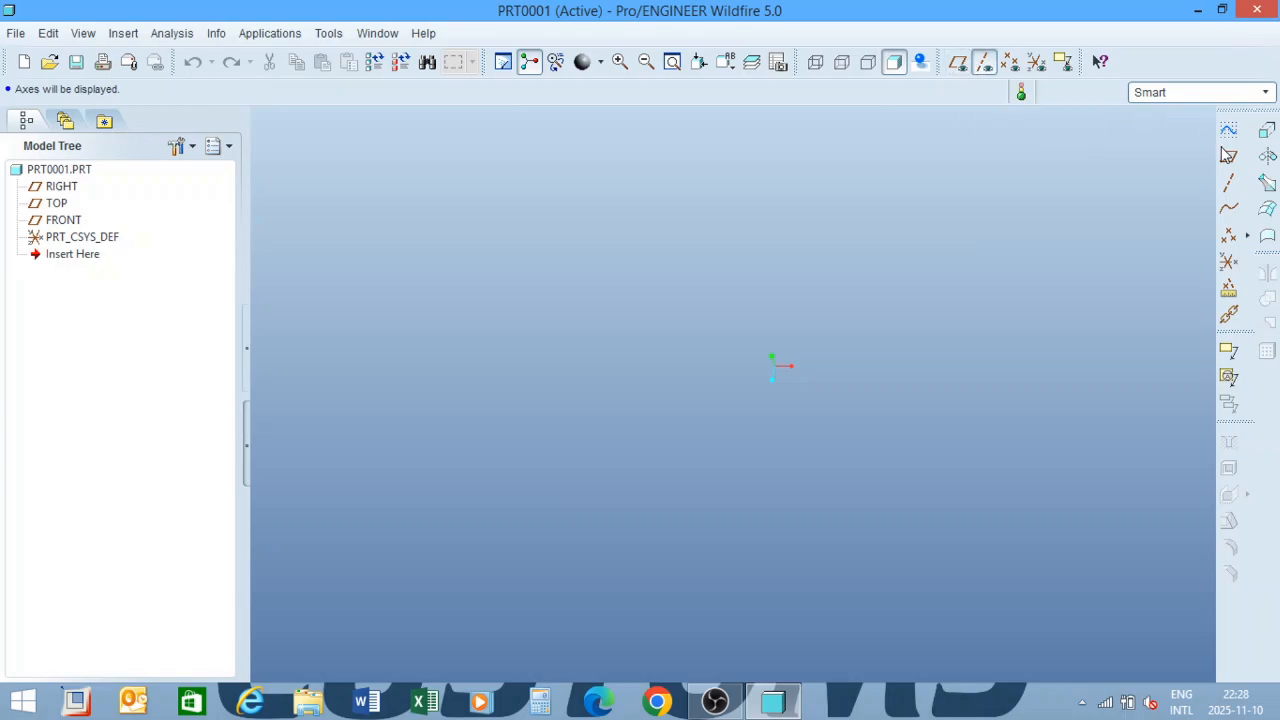
click(958, 62)
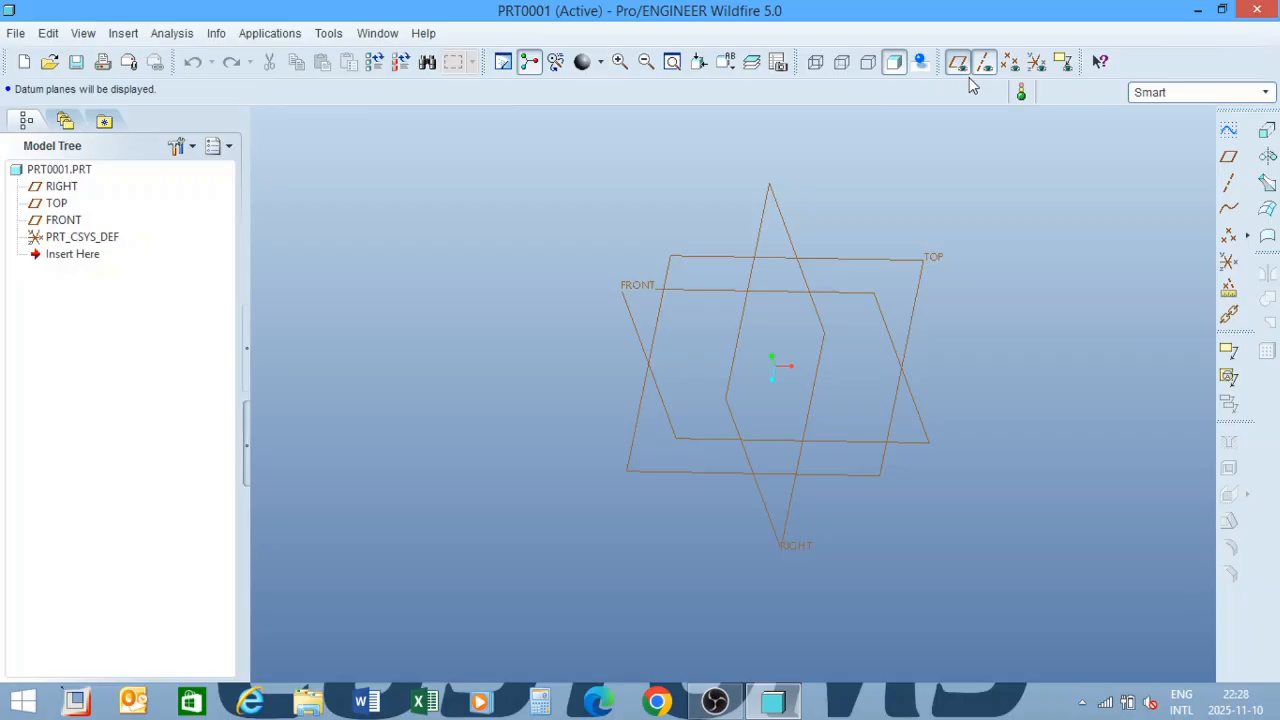
Create a datum axis normal to the FRONT plane, offset about 254 from the RIGHT plane, with the TOP plane as second offset reference.
click(1228, 182)
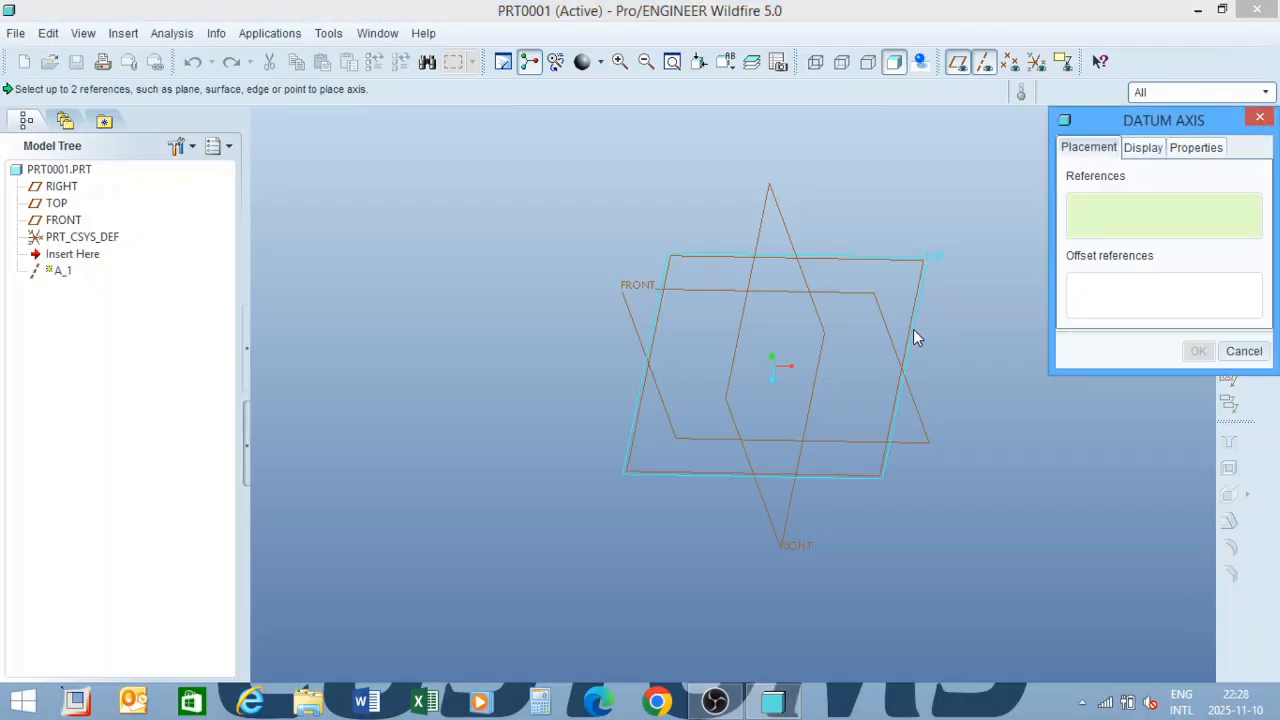
click(912, 330)
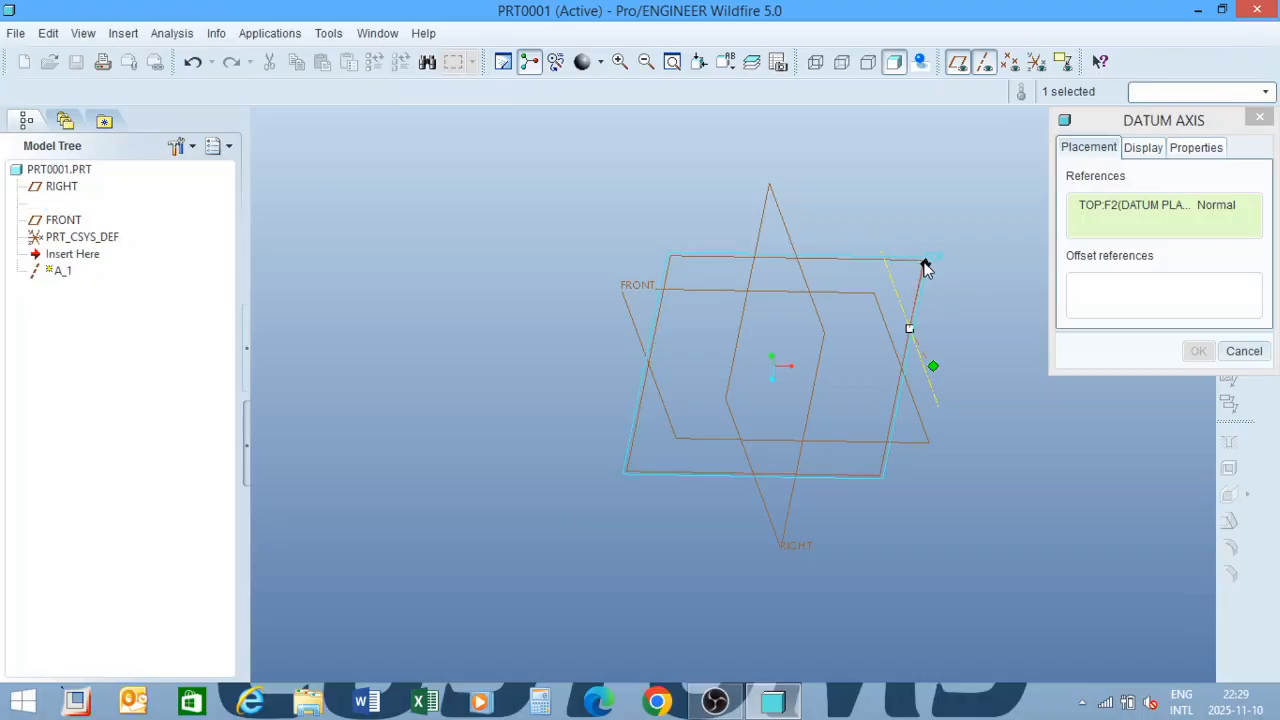
scroll(891, 257, down, 4)
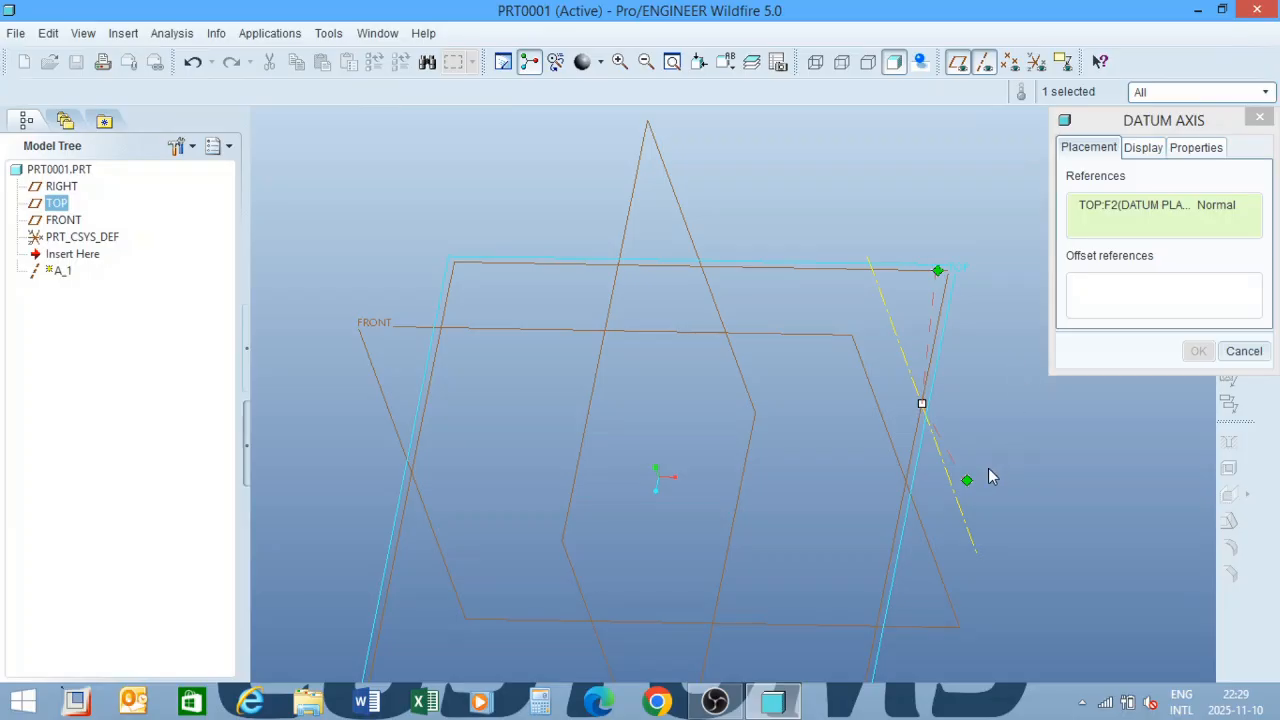
drag(967, 479, 579, 452)
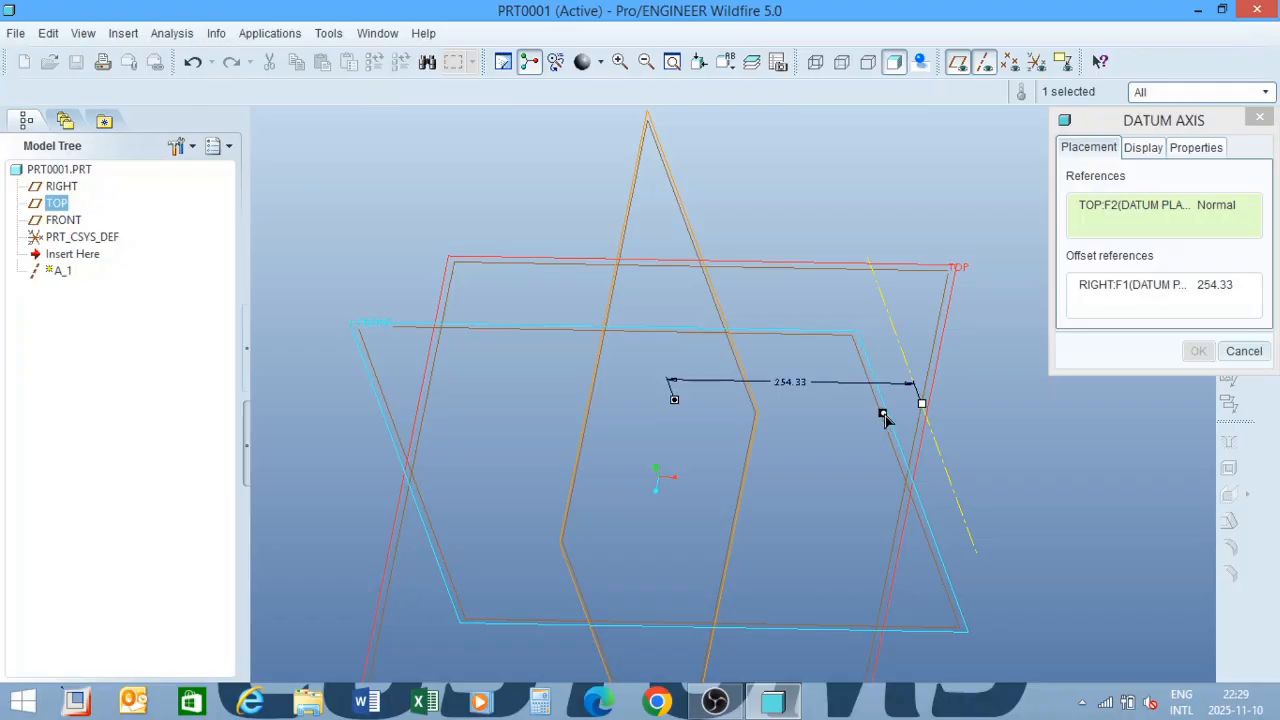
drag(885, 418, 884, 408)
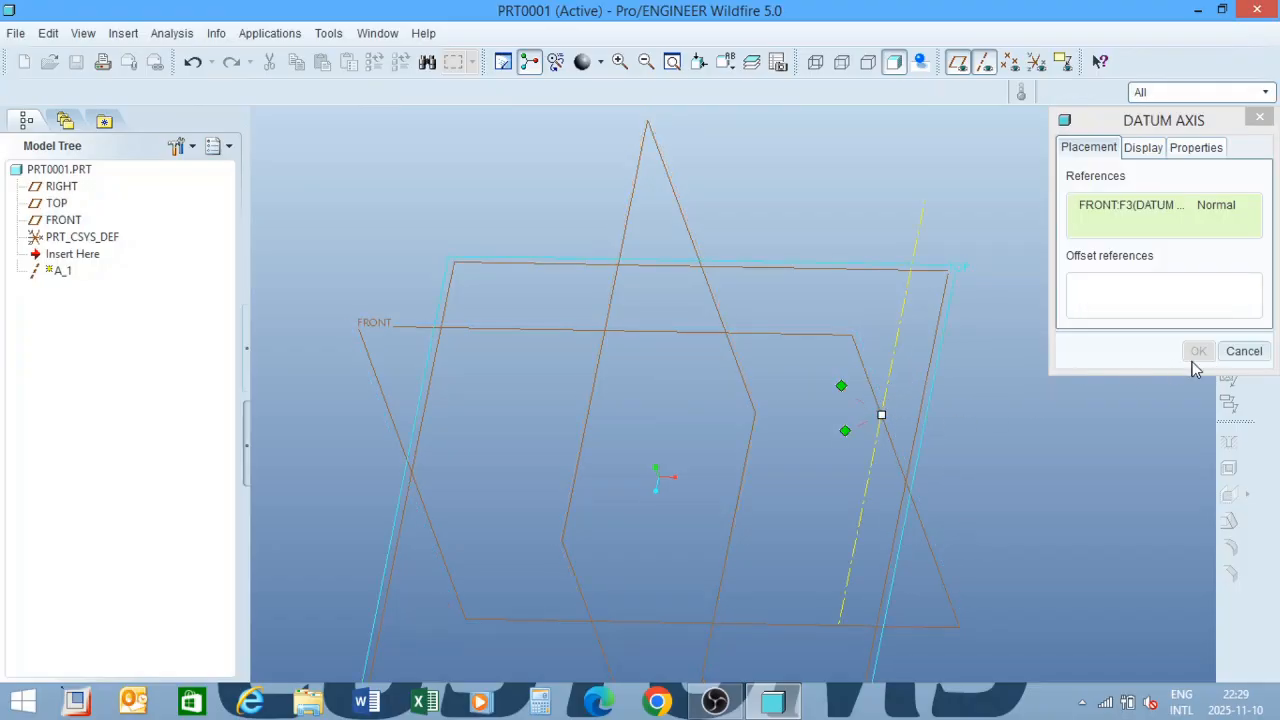
drag(841, 386, 610, 292)
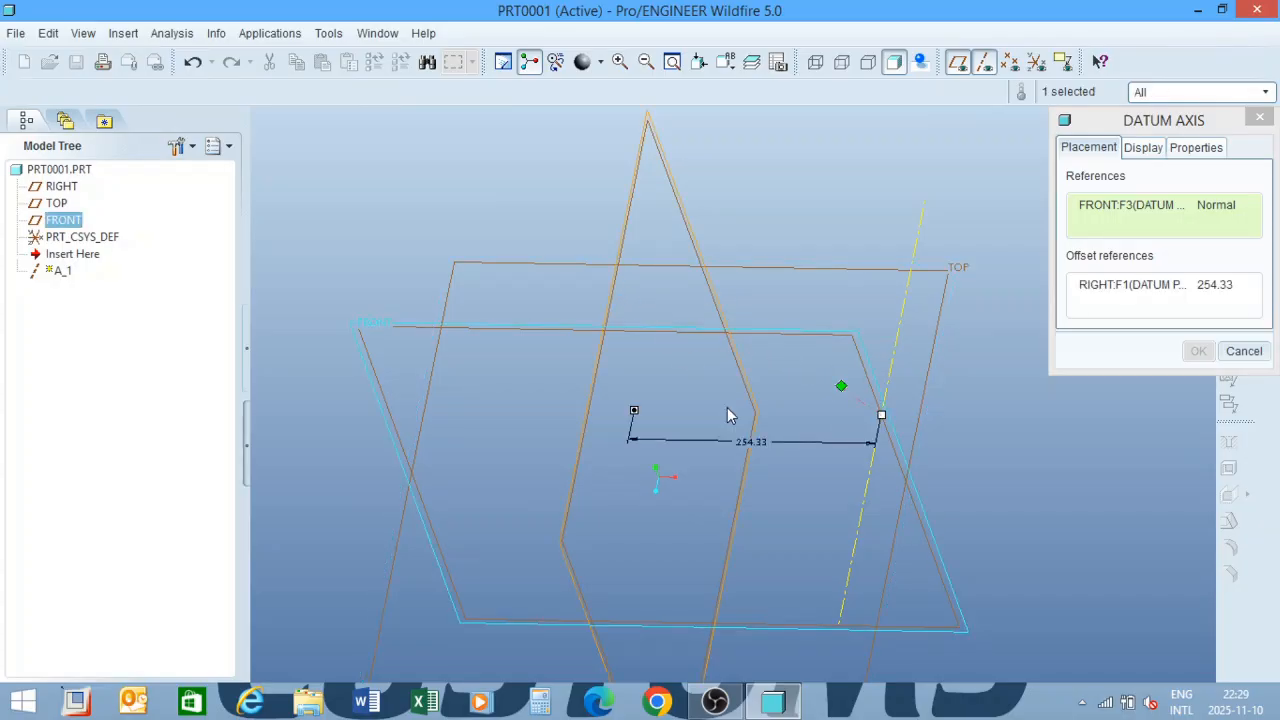
drag(842, 388, 930, 410)
click(1198, 351)
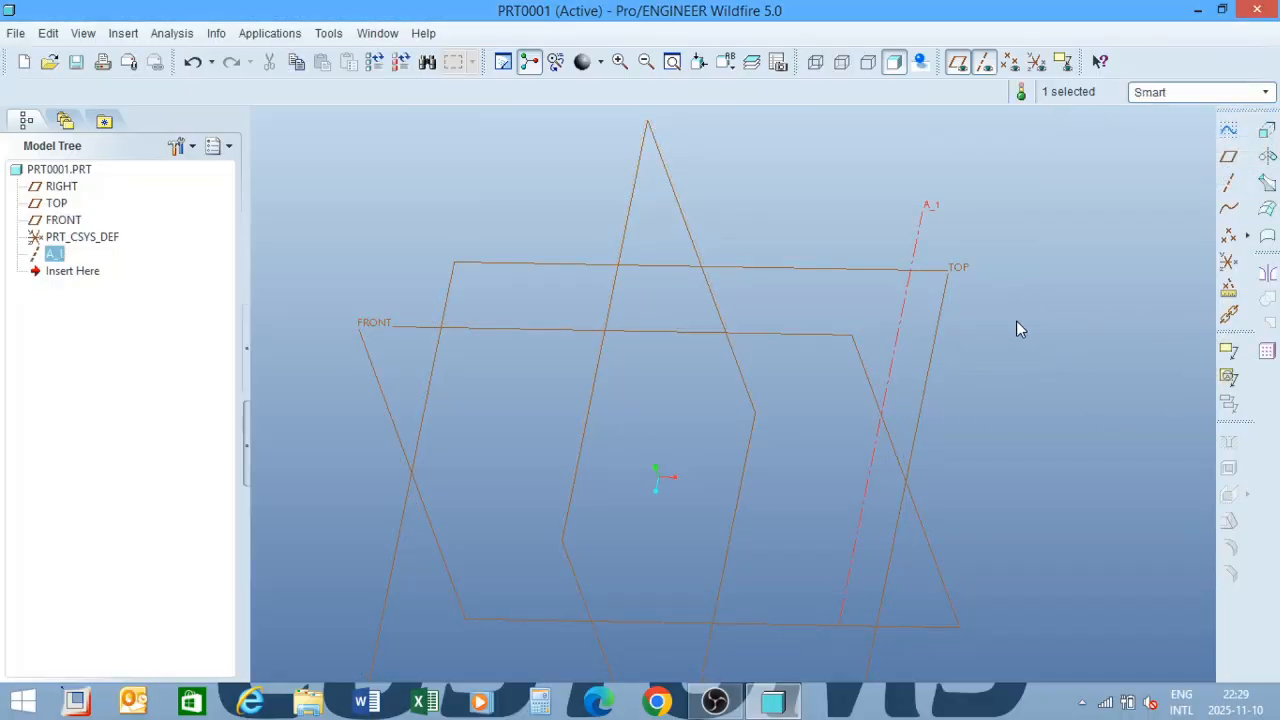
scroll(771, 240, up, 5)
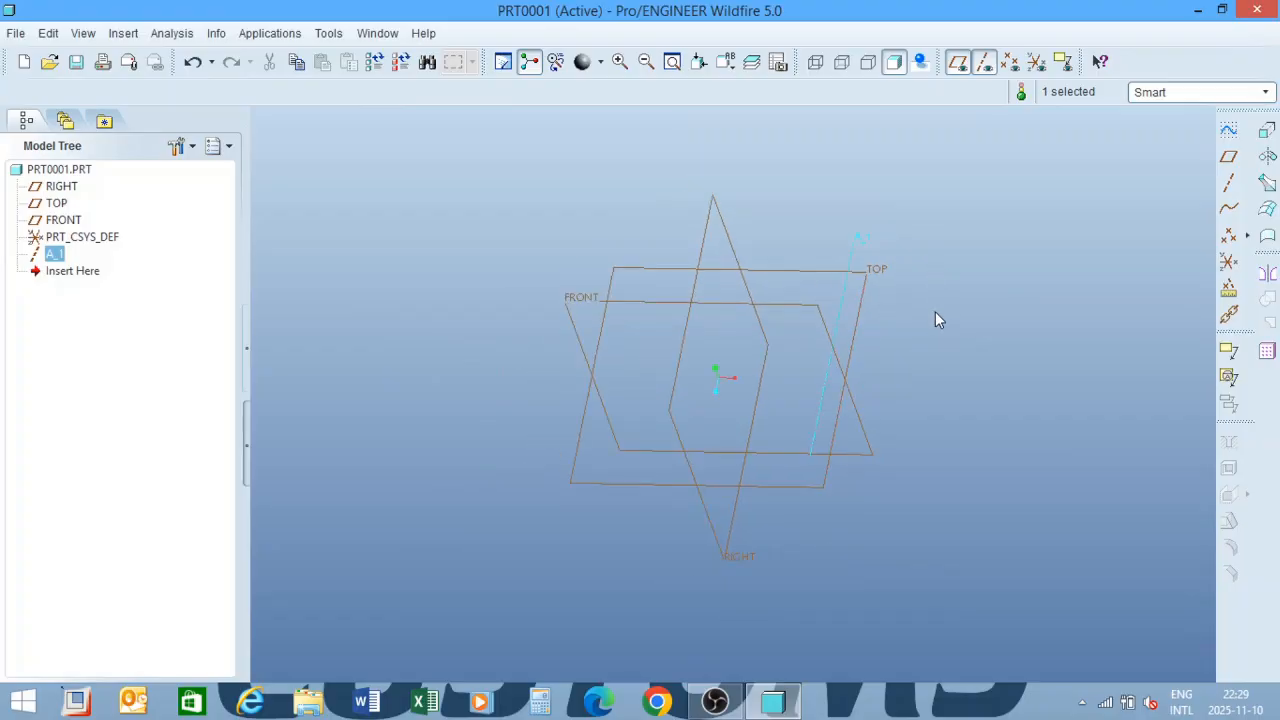
Deselect the new datum axis and turn off the display of datum axes.
click(936, 311)
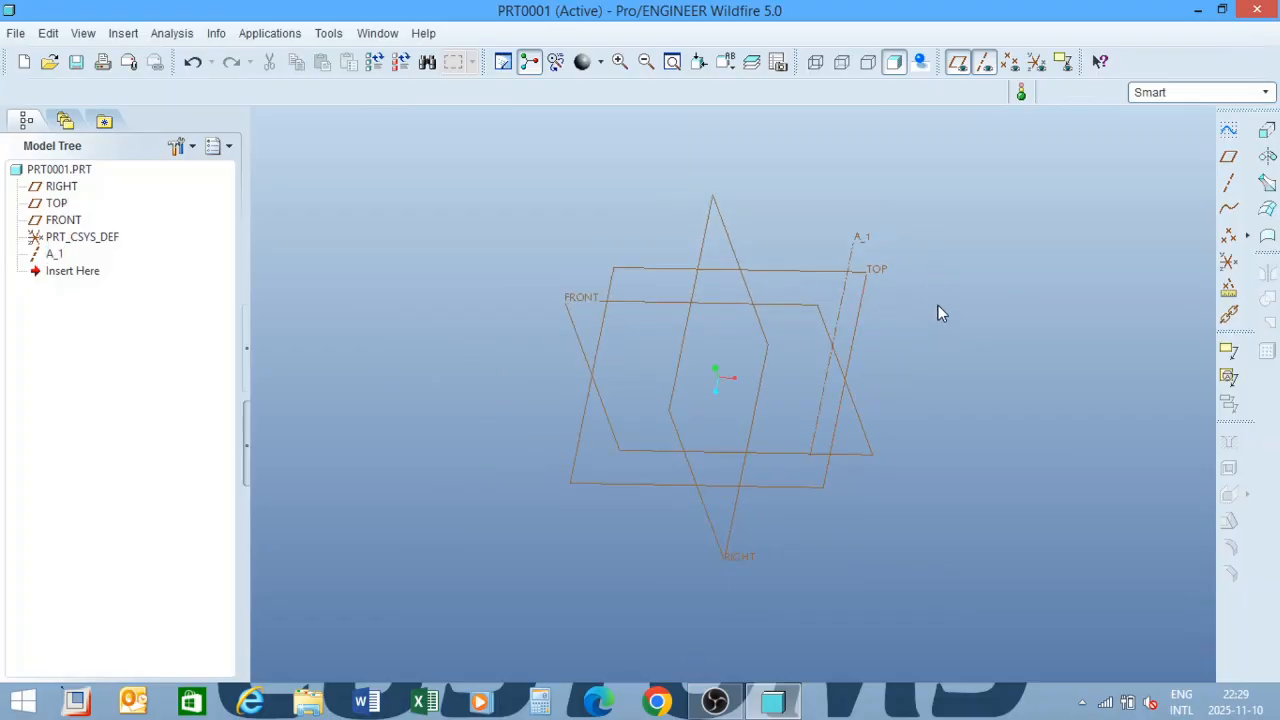
click(984, 62)
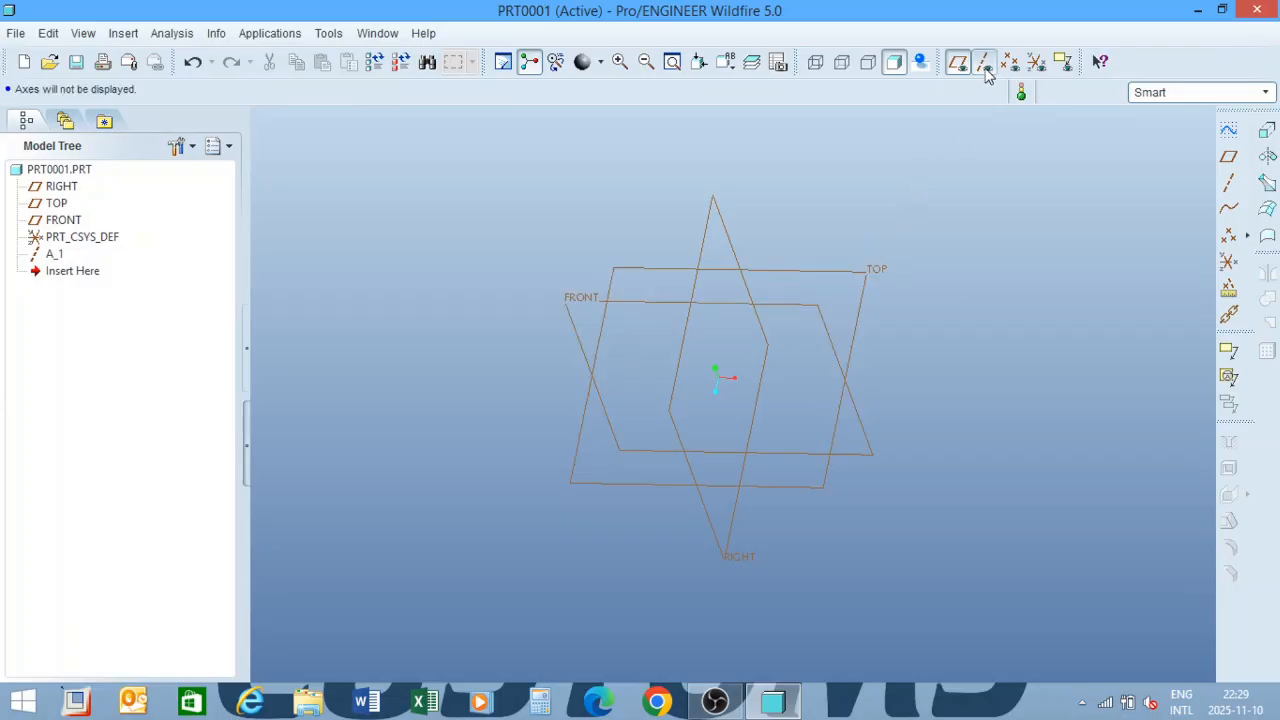
click(984, 64)
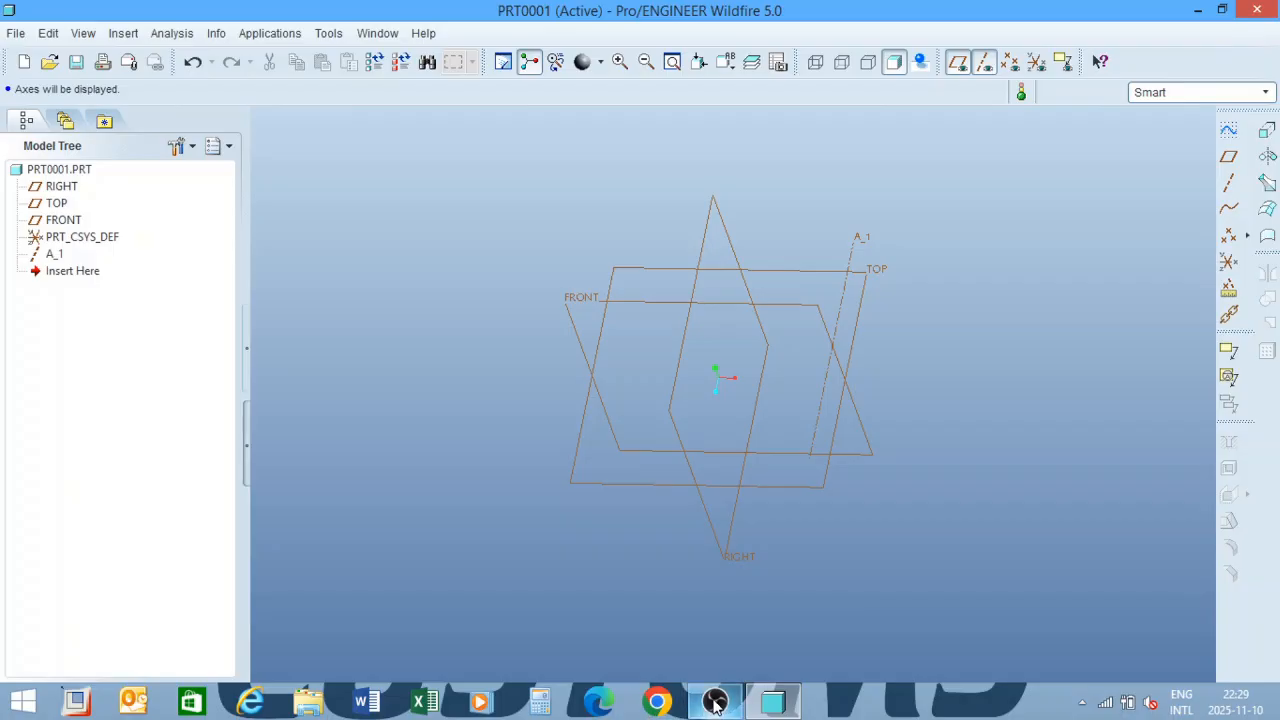
mouse_move(718, 700)
click(986, 63)
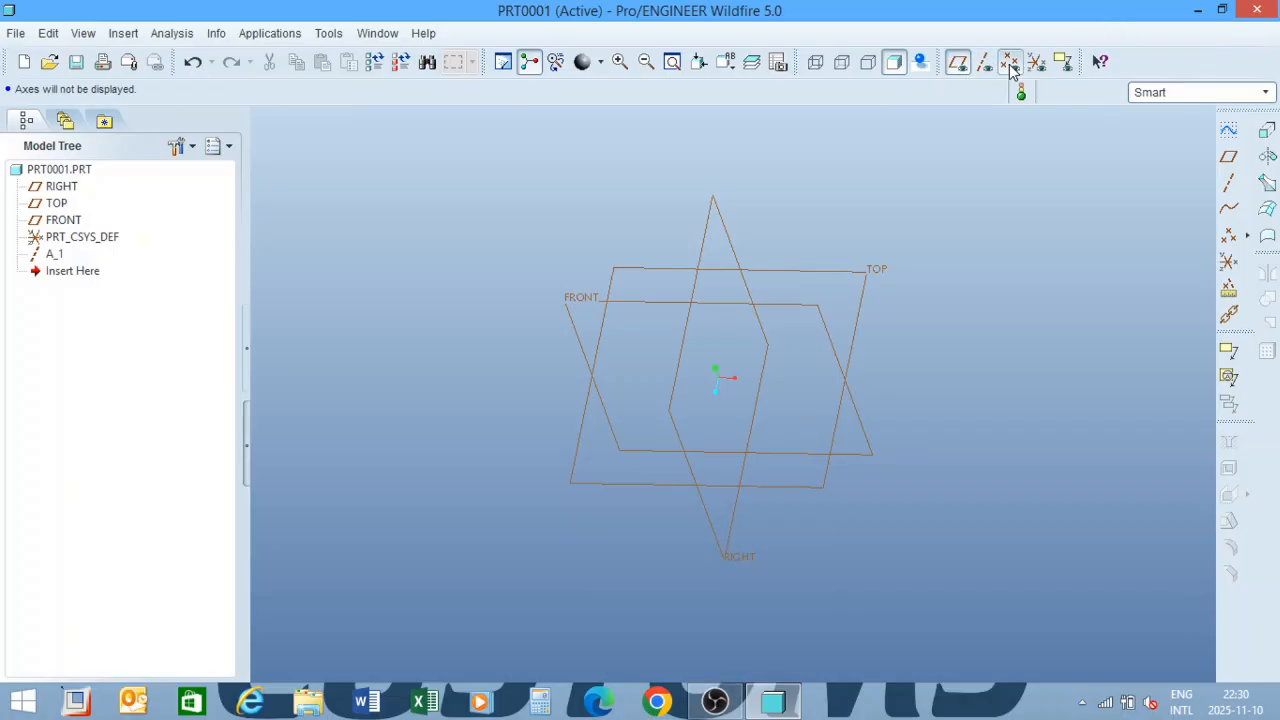
Show datum points and create one on the RIGHT plane, offset about 155 from FRONT and about 254 from TOP.
click(1010, 63)
click(1226, 235)
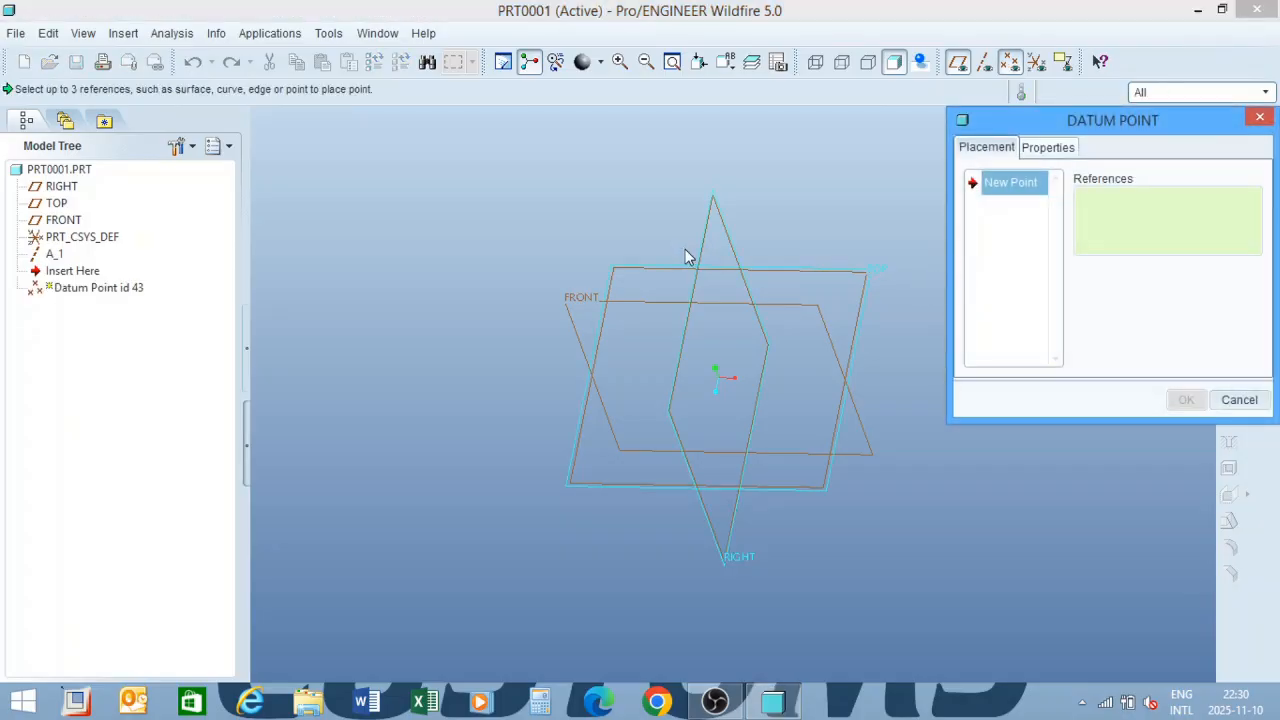
click(705, 238)
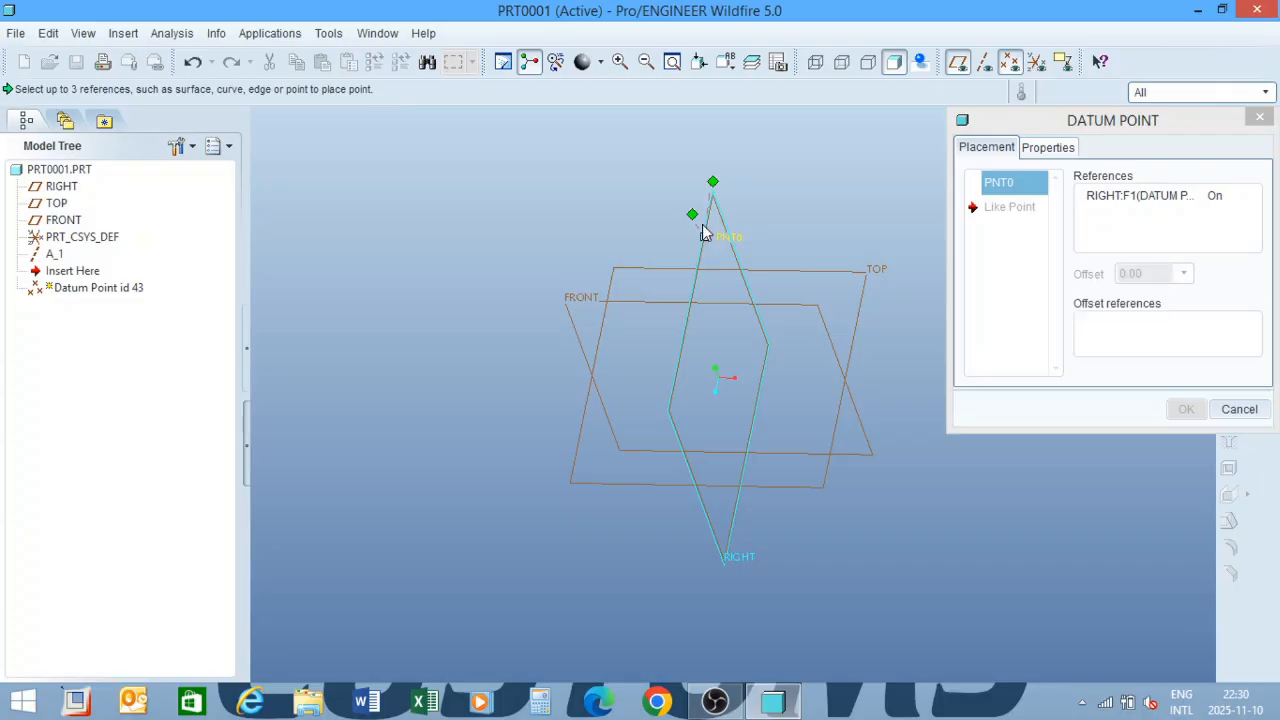
drag(653, 302, 655, 301)
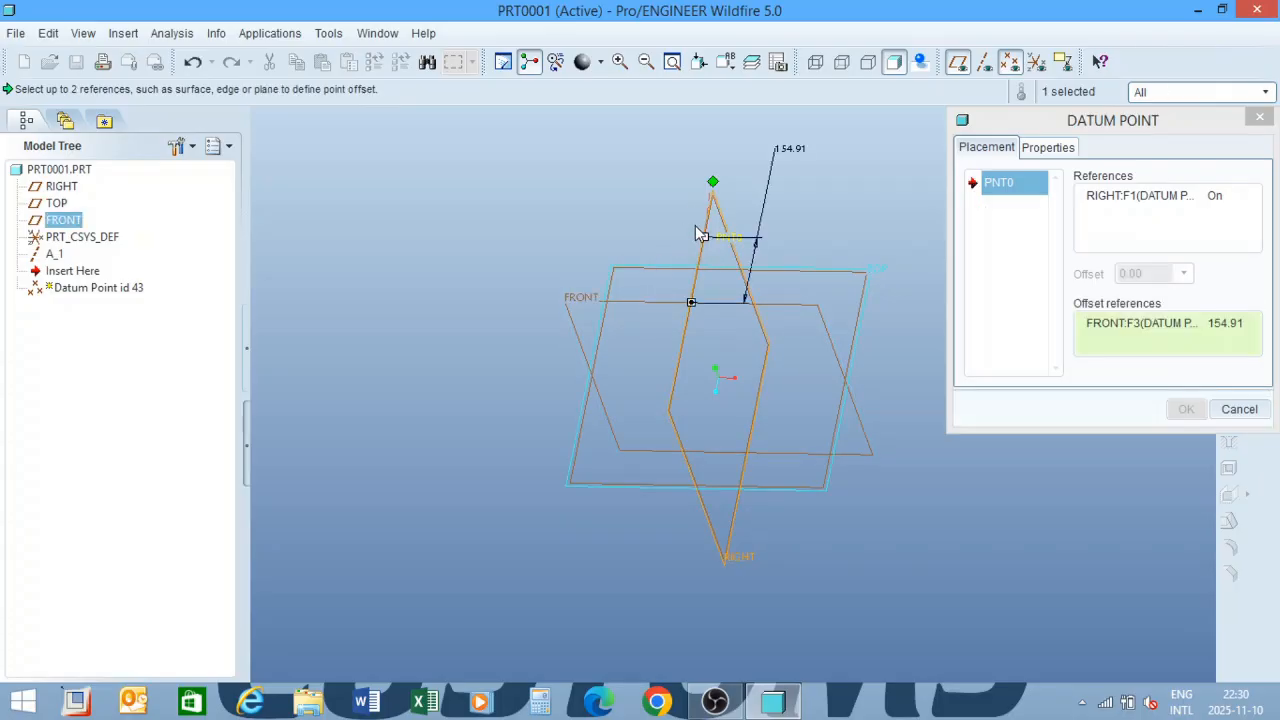
ctrl+click(786, 270)
click(1186, 409)
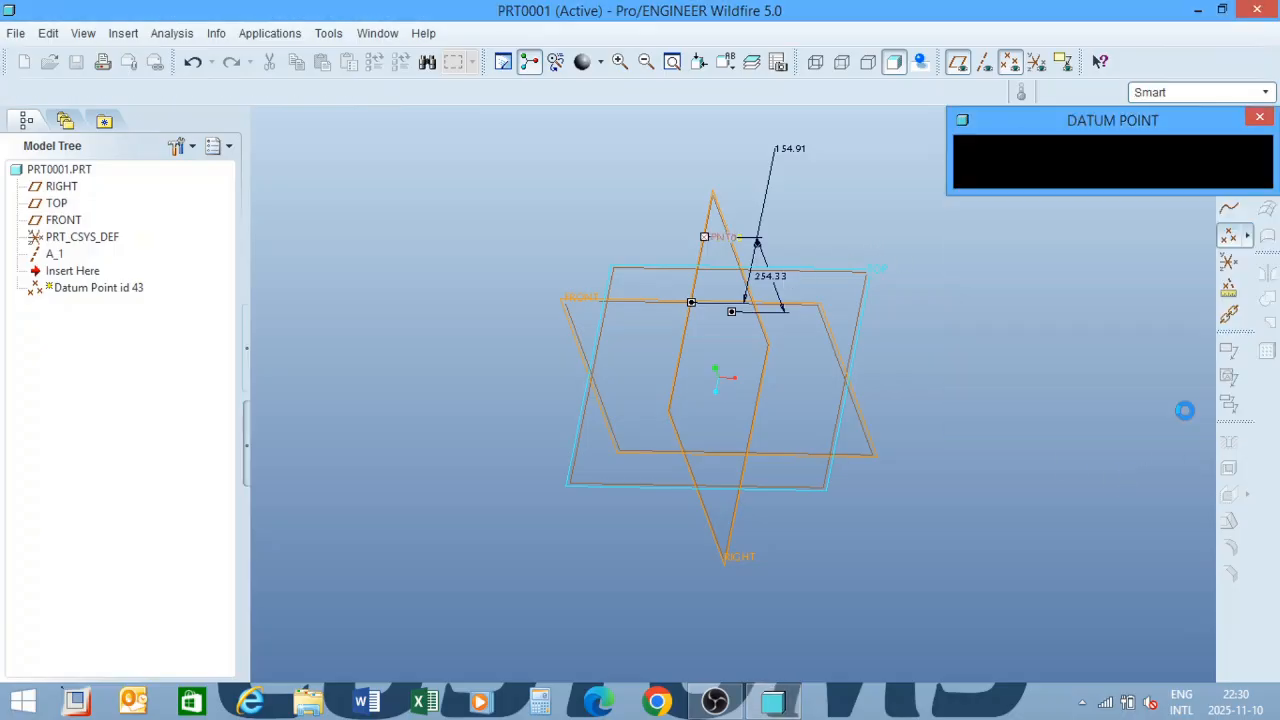
Turn off the display of datum planes and datum points, leaving the datum axes hidden.
click(957, 63)
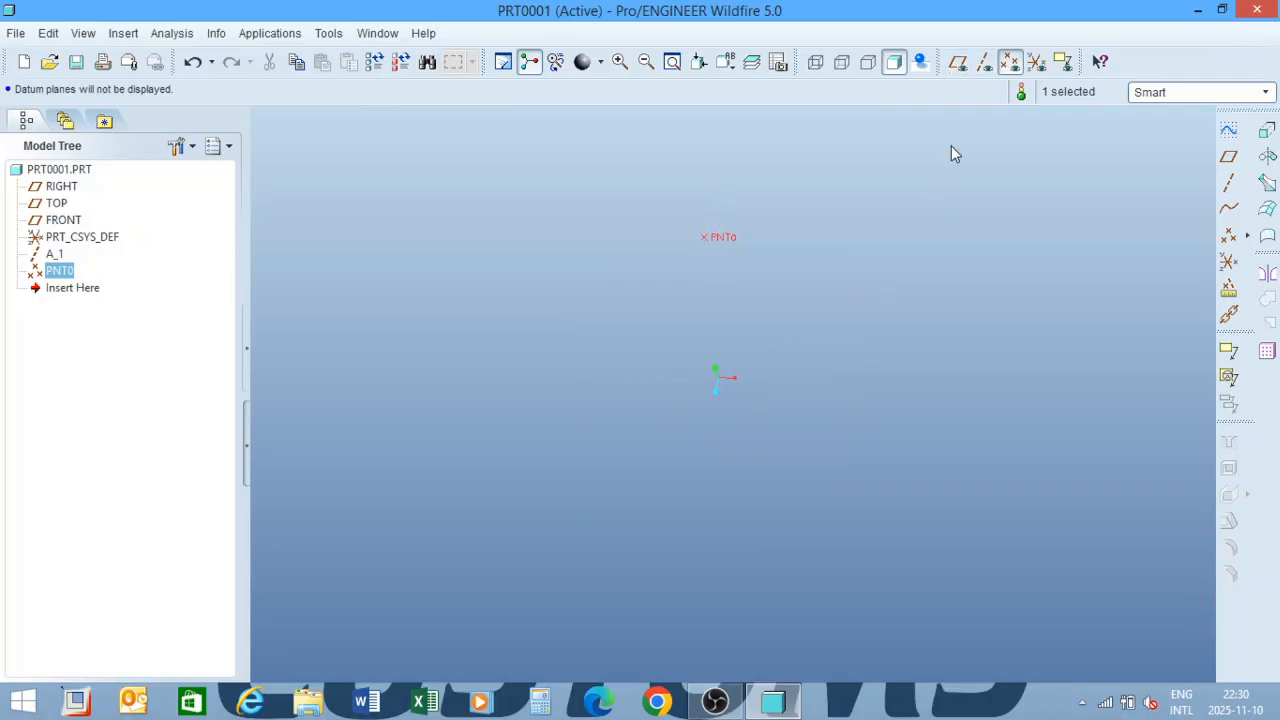
click(984, 62)
click(984, 62)
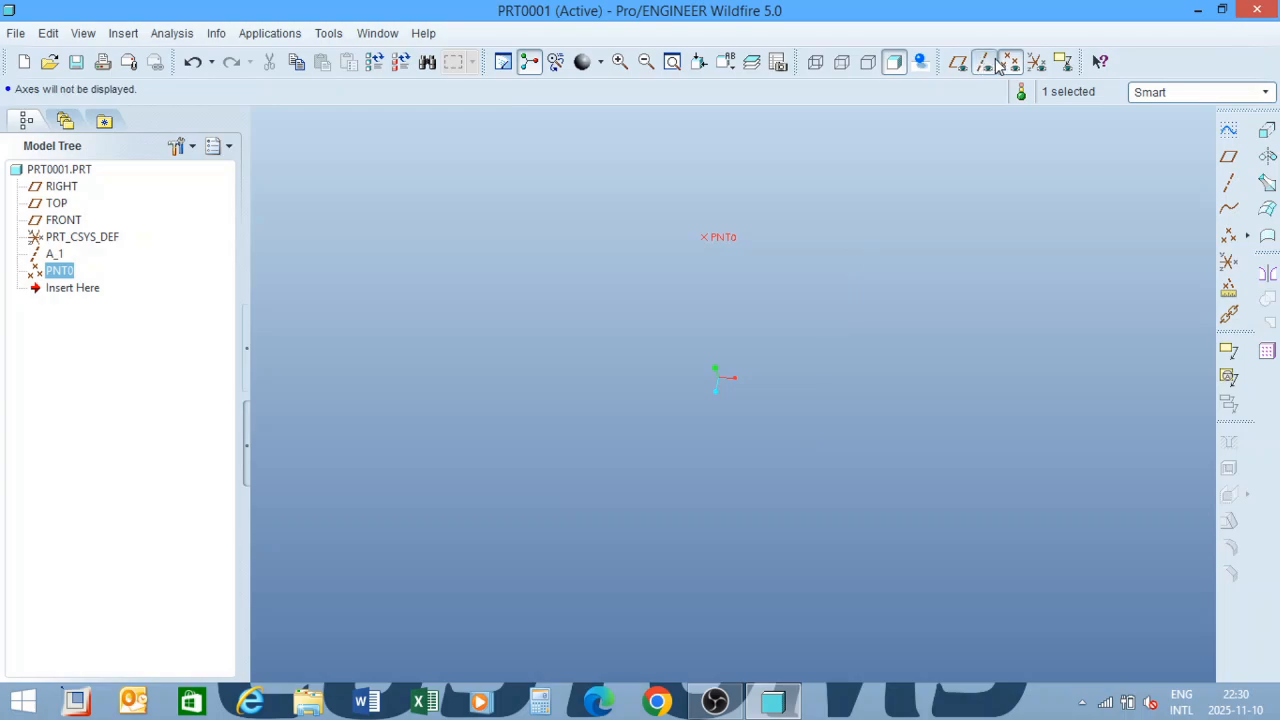
click(1010, 62)
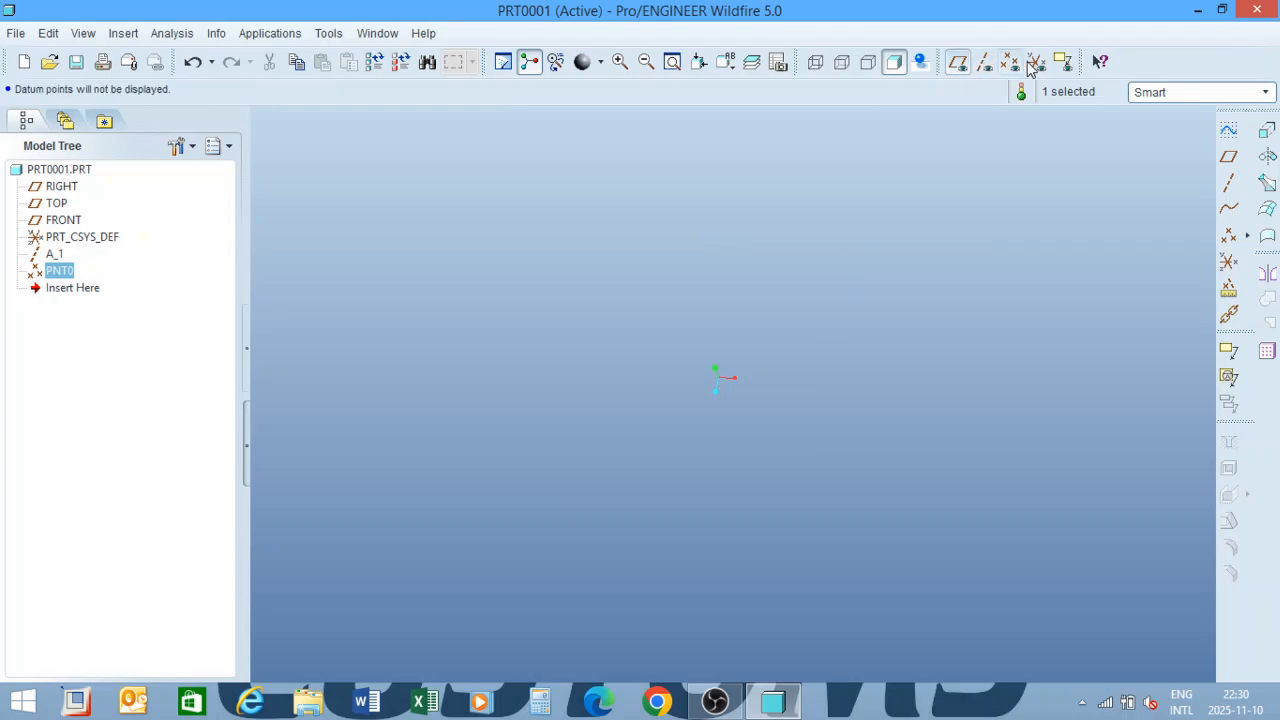
Display annotations and coordinate systems to inspect the default coordinate system, and hide both again.
click(1062, 62)
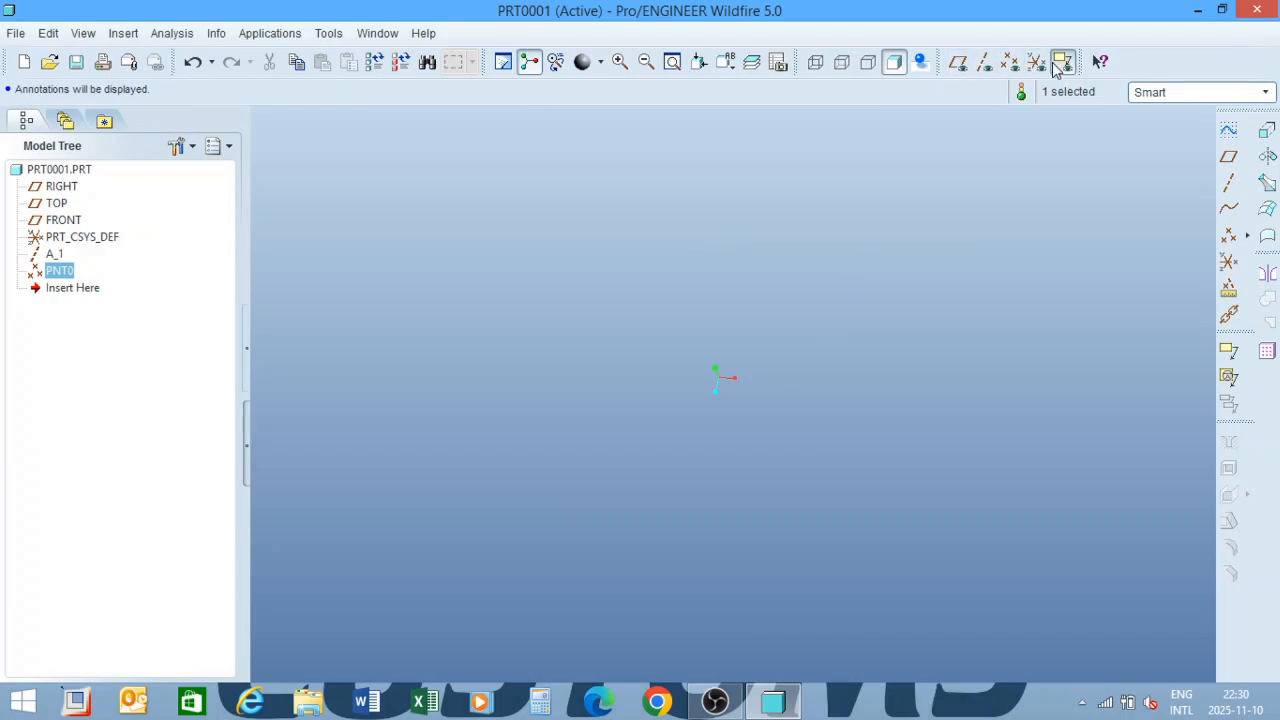
click(1036, 62)
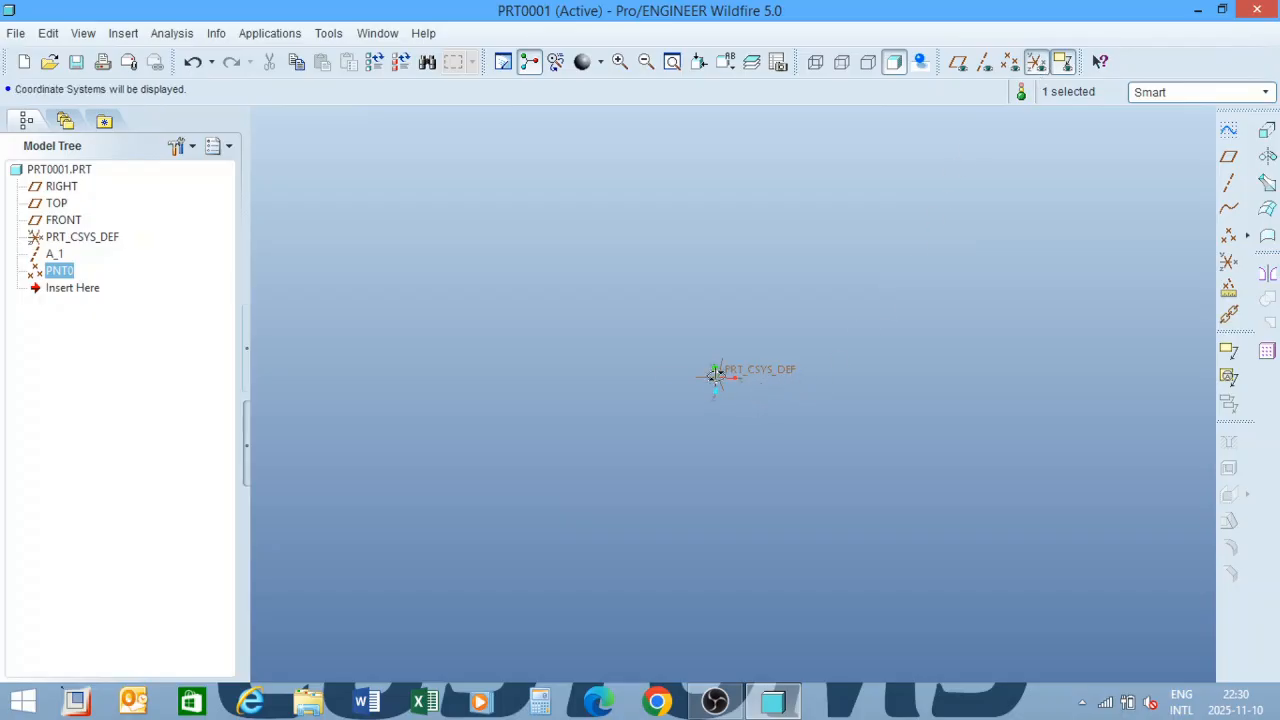
scroll(715, 376, down, 4)
scroll(740, 358, down, 4)
scroll(750, 443, down, 3)
click(1036, 62)
click(1062, 62)
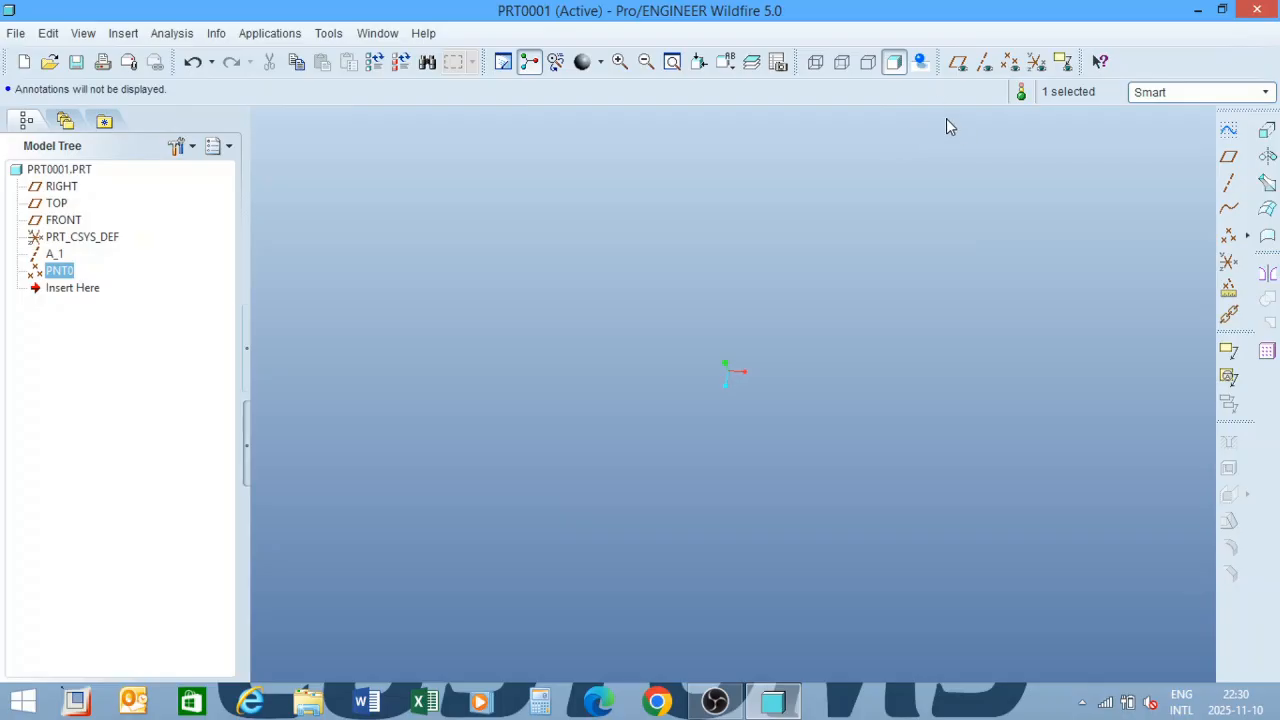
Turn the datum plane display back on and refit the model in the graphics area.
click(957, 63)
scroll(854, 291, up, 2)
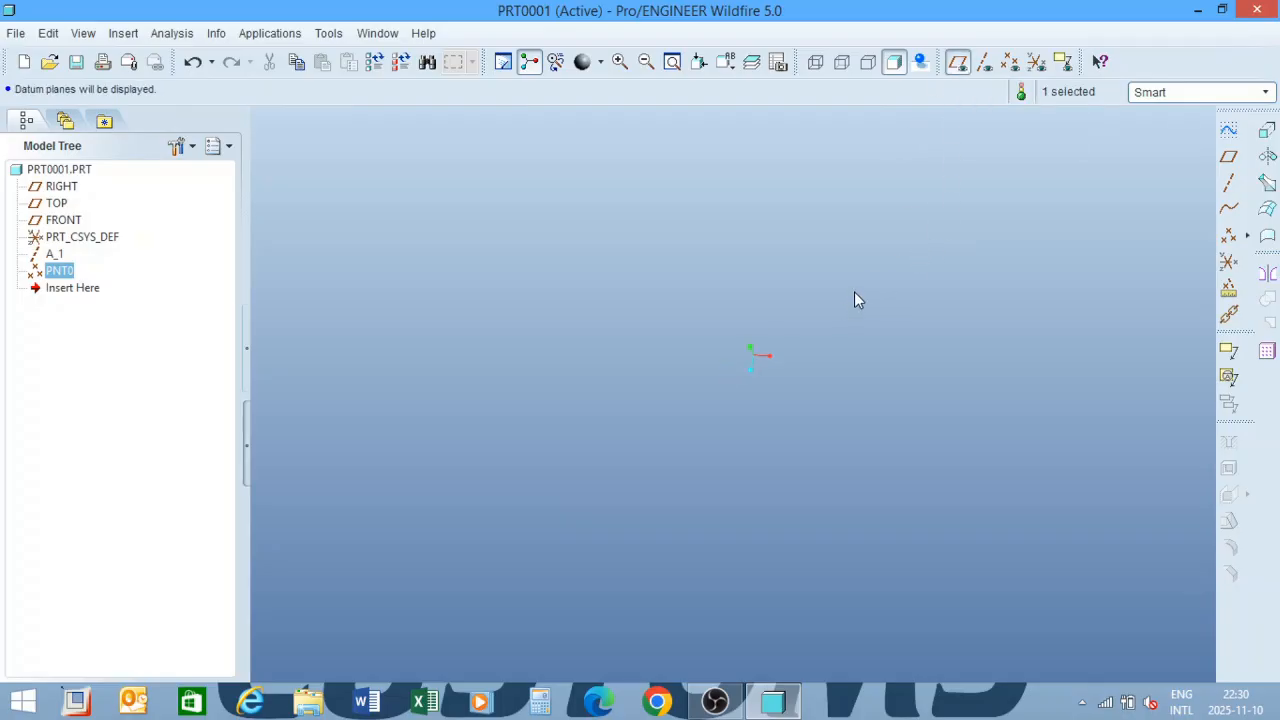
scroll(854, 291, down, 1)
click(960, 66)
click(960, 66)
click(672, 62)
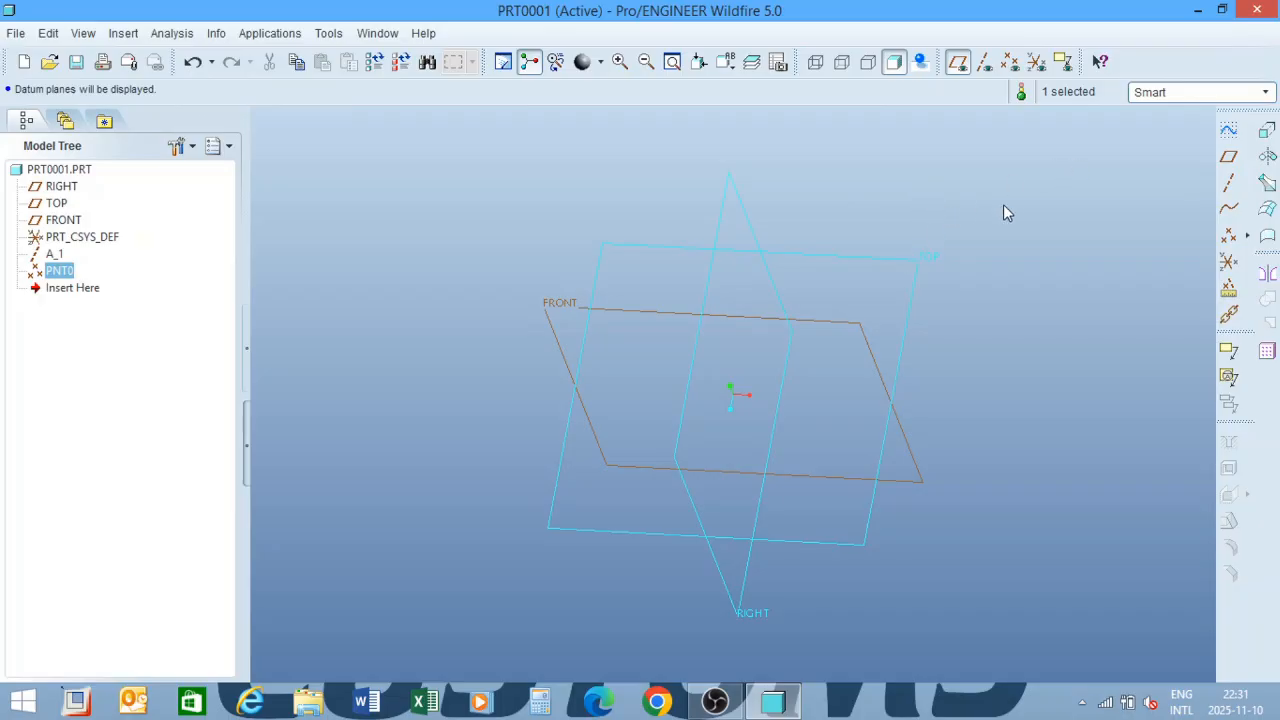
Start a sketch on the TOP plane with the RIGHT plane as reference and orientation set to Right.
click(1229, 130)
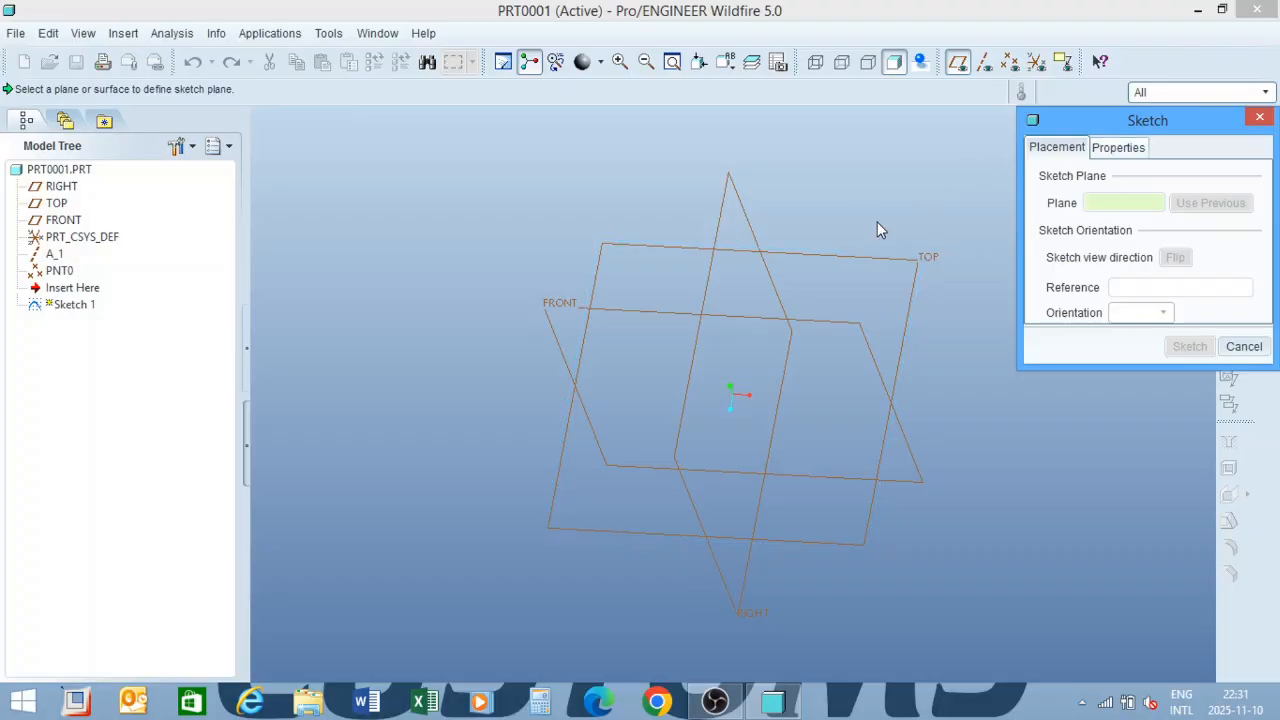
middle_drag(784, 247, 814, 221)
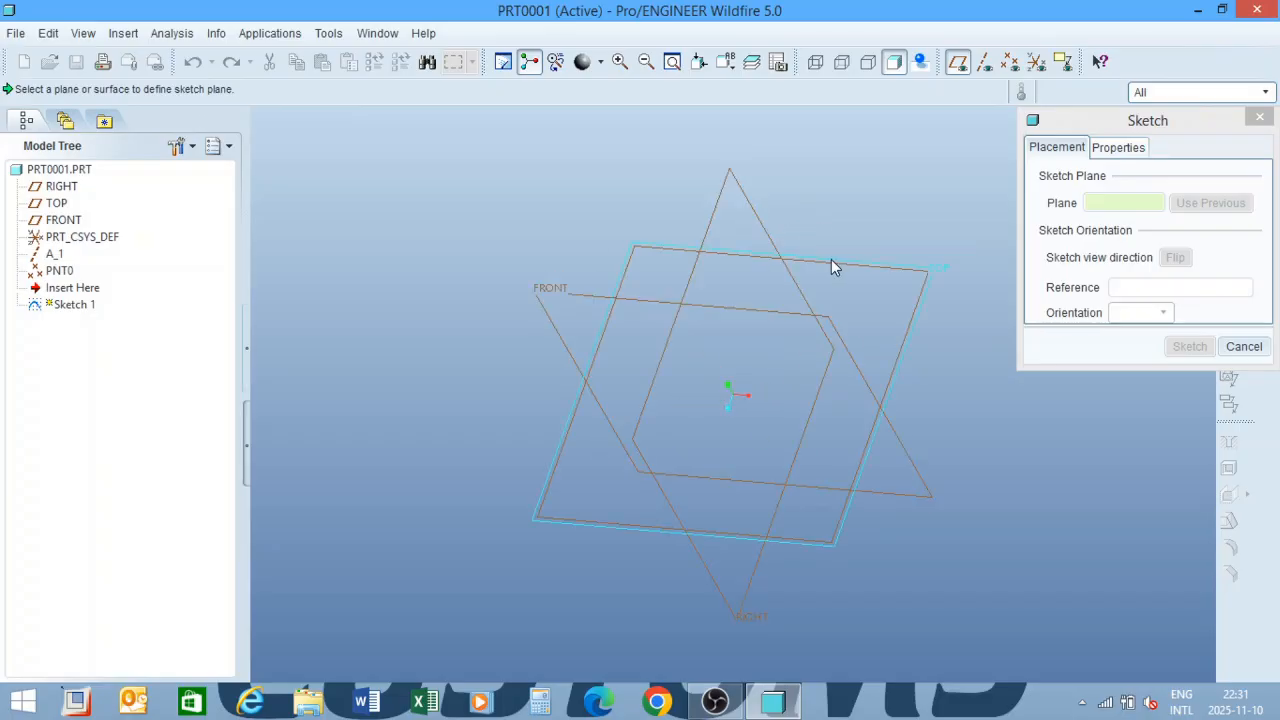
click(831, 260)
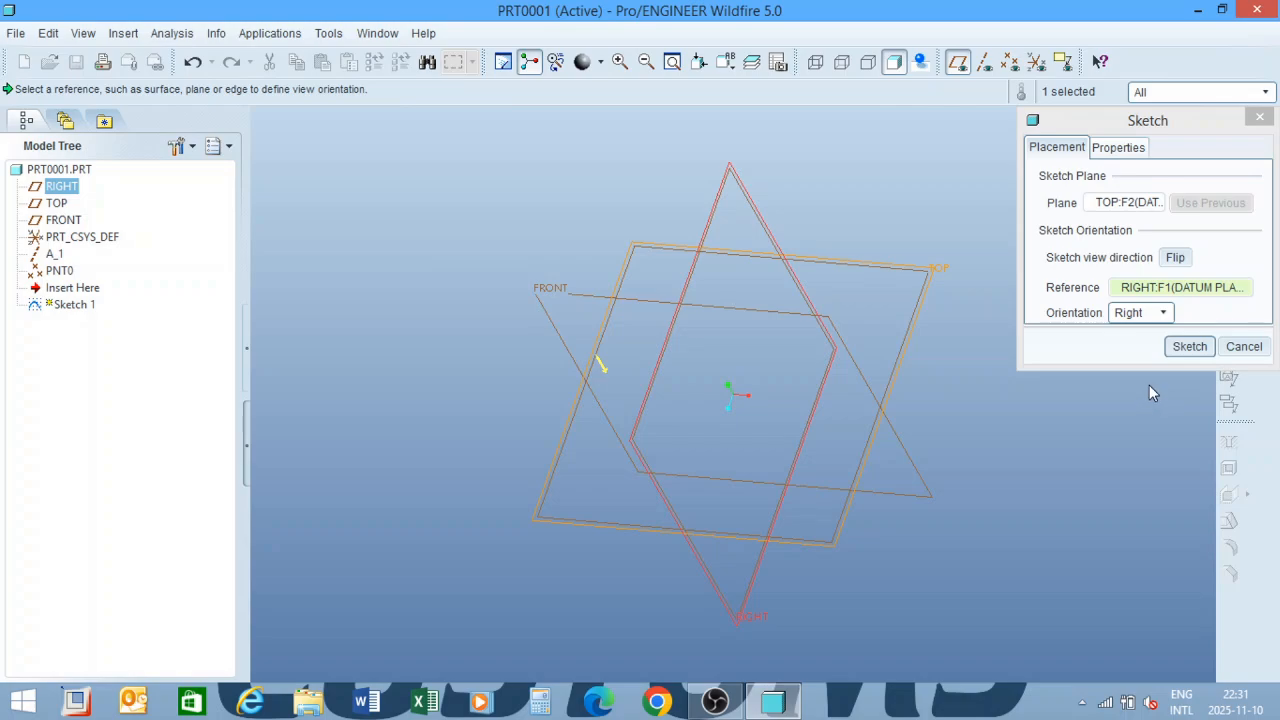
click(1189, 347)
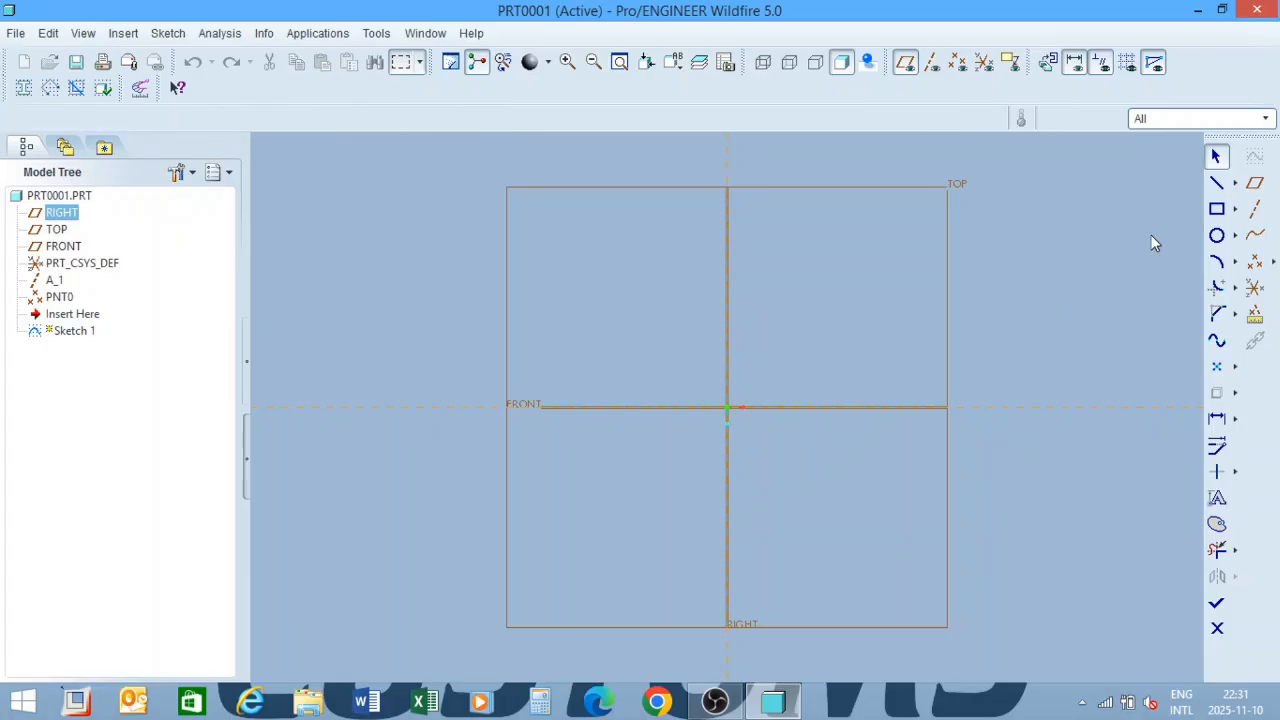
Sketch a vertical and a horizontal centerline through the origin along the RIGHT and FRONT references.
click(1216, 210)
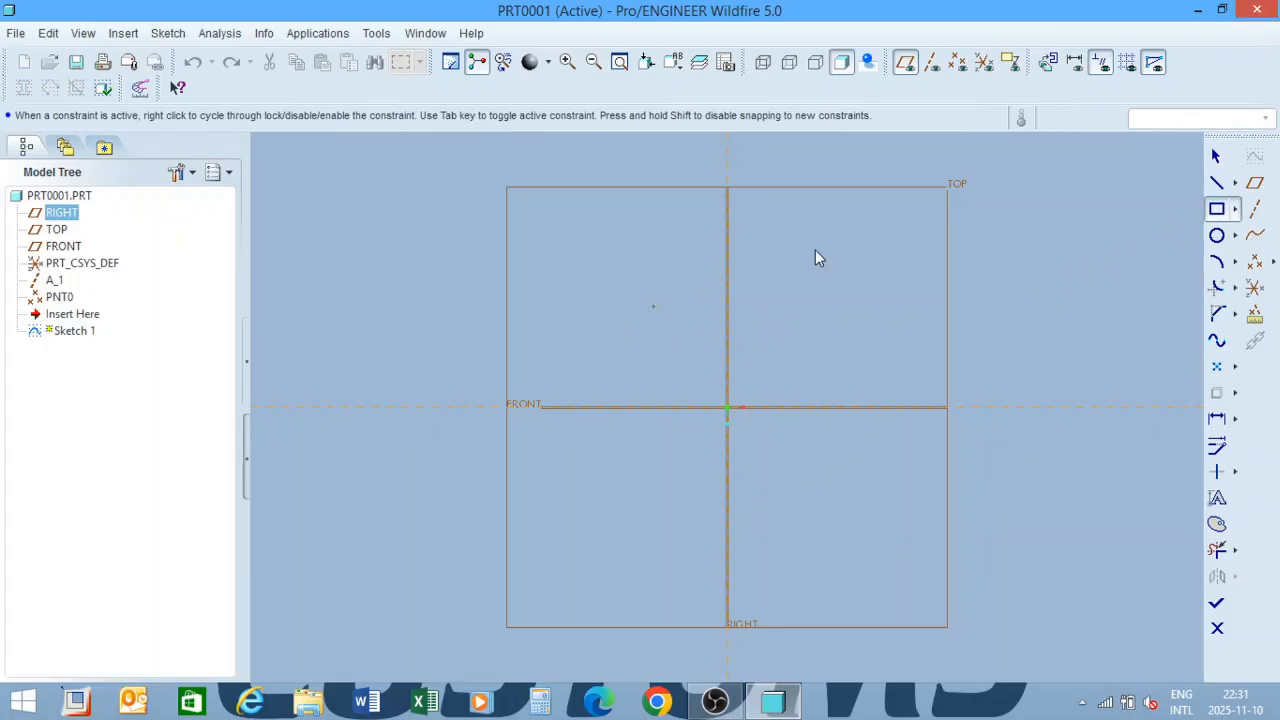
click(1236, 184)
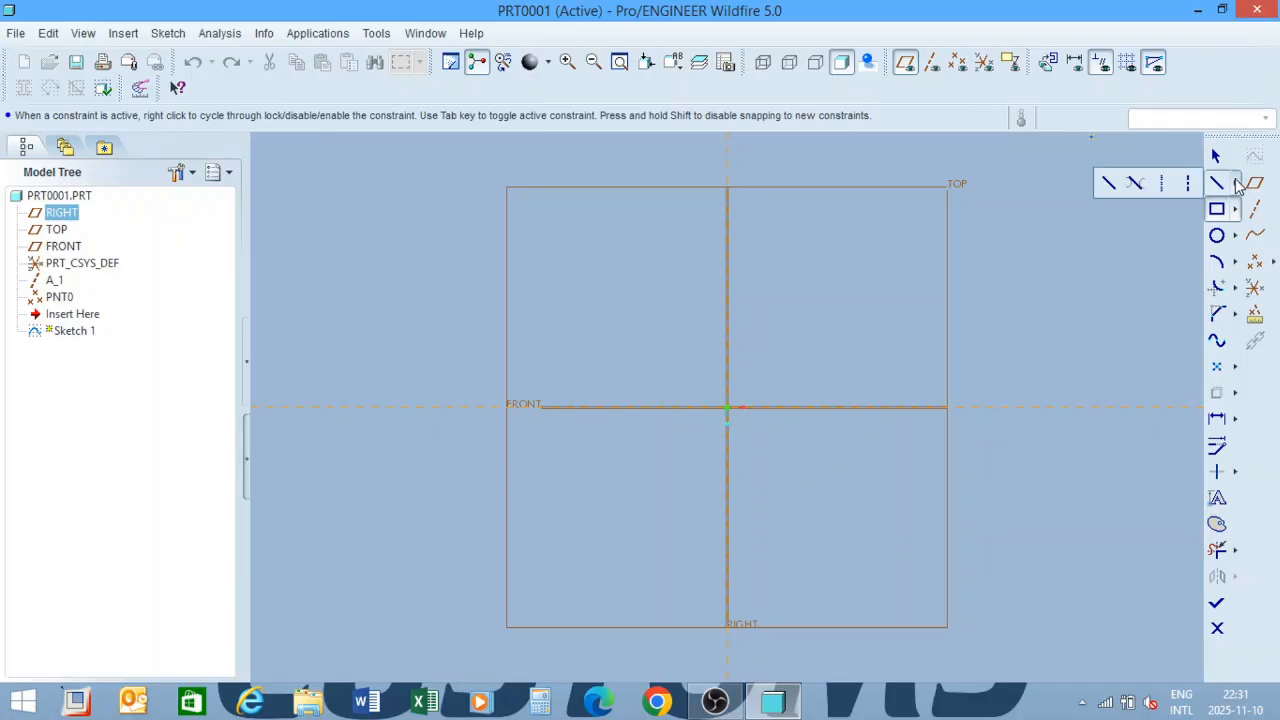
click(1165, 185)
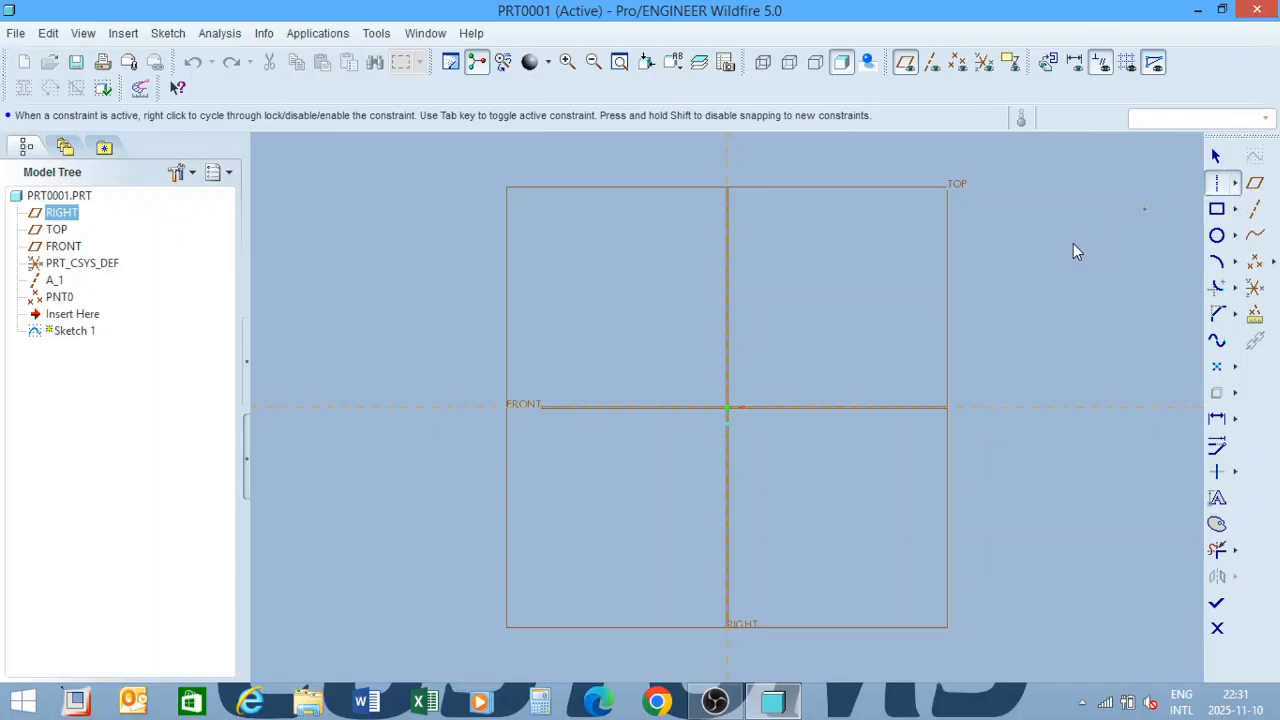
click(729, 398)
click(726, 352)
click(733, 403)
click(782, 405)
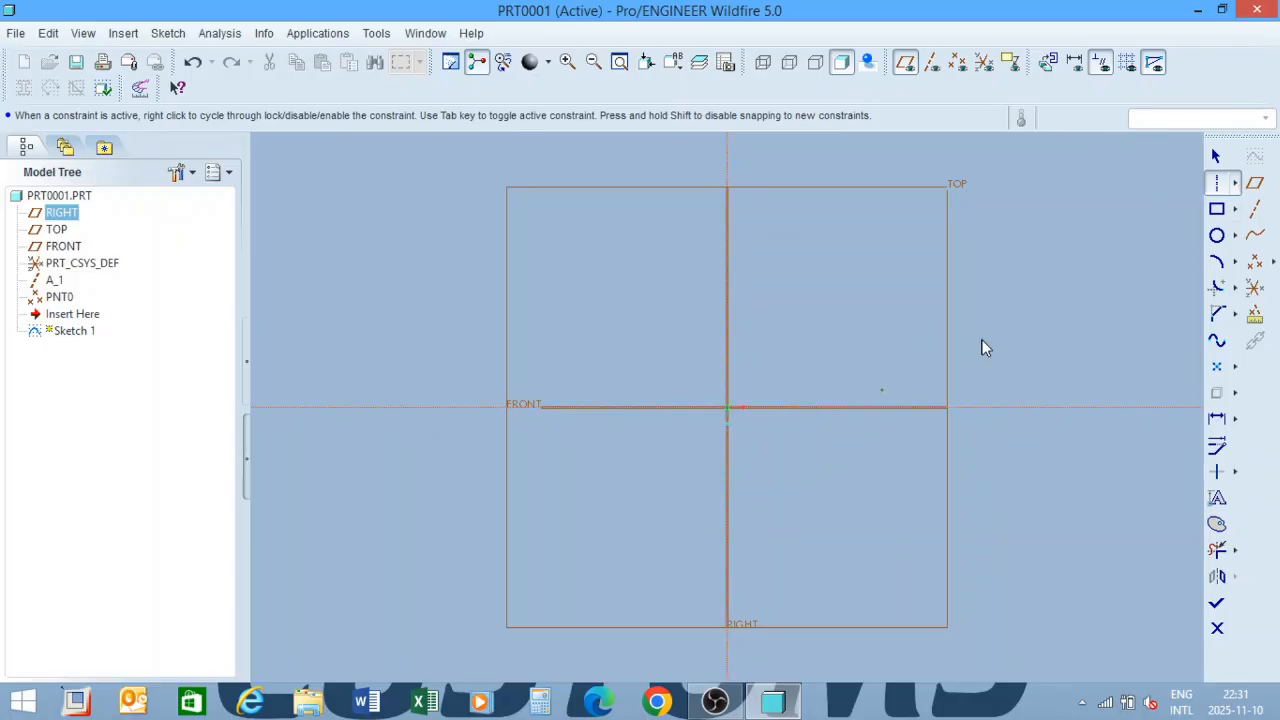
Repeat the vertical and horizontal centerlines through the origin and abandon the extra centerline started there.
click(1235, 184)
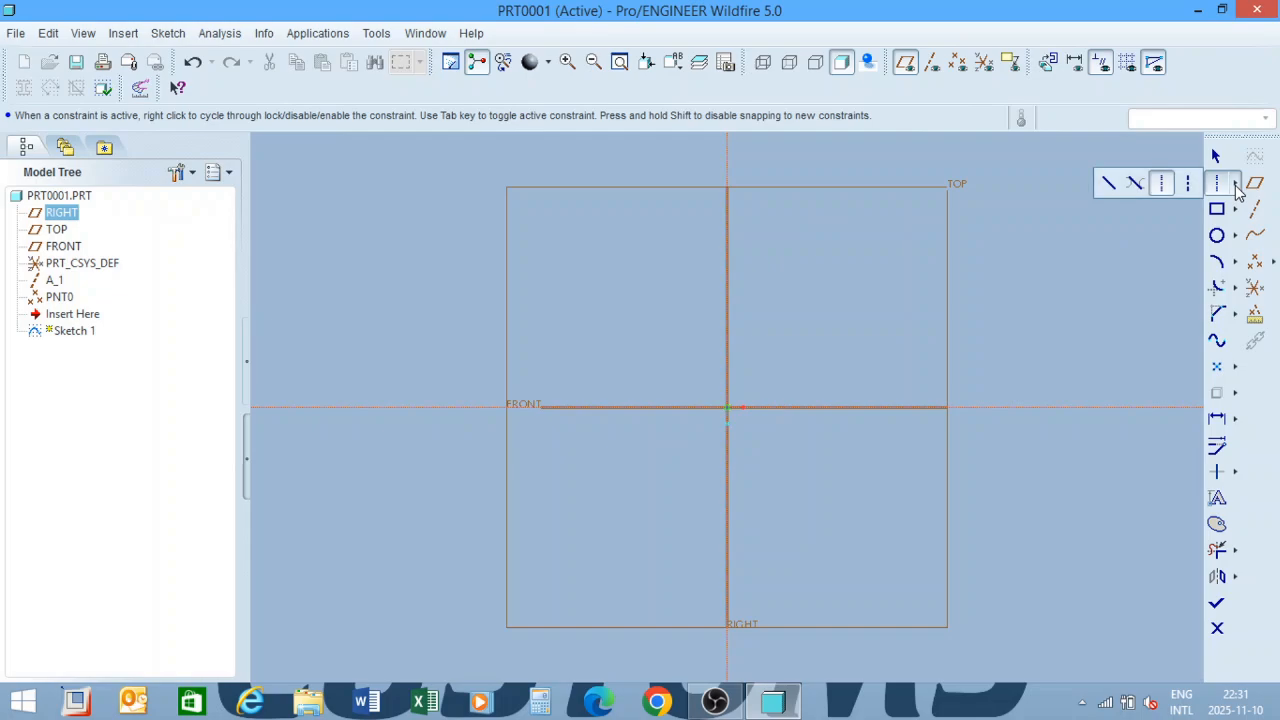
click(1163, 186)
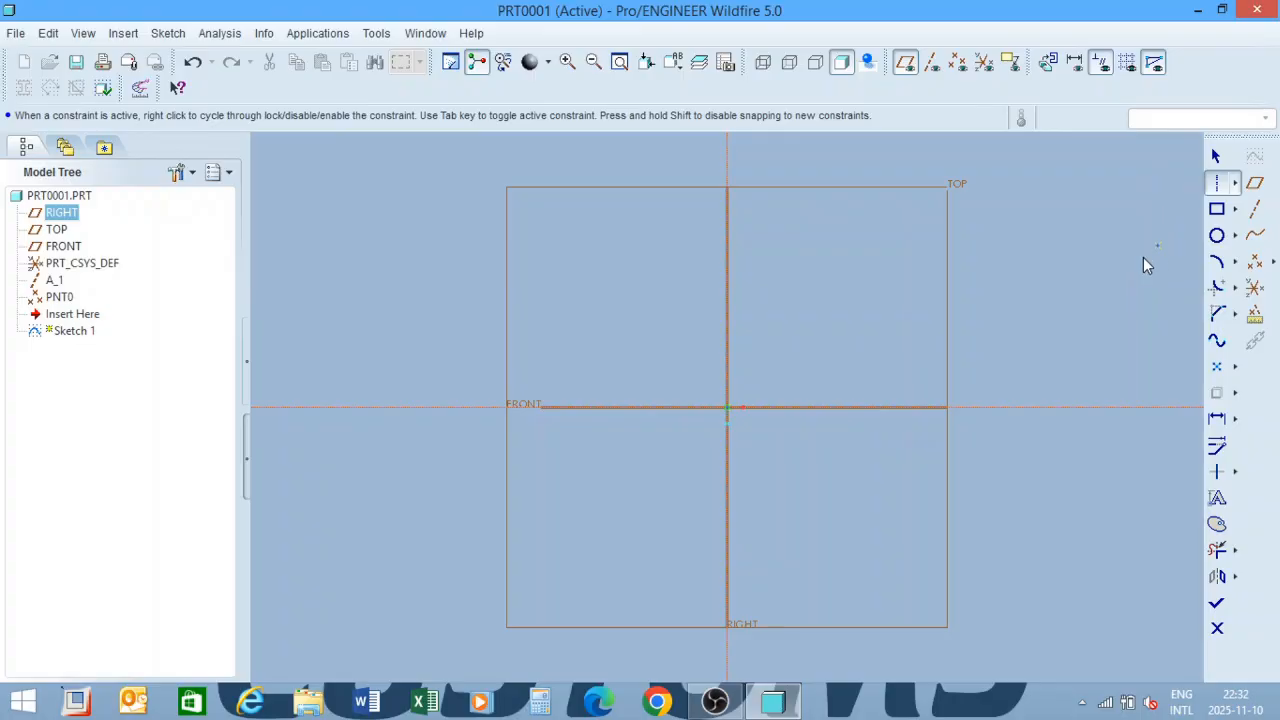
click(732, 407)
click(726, 318)
click(731, 407)
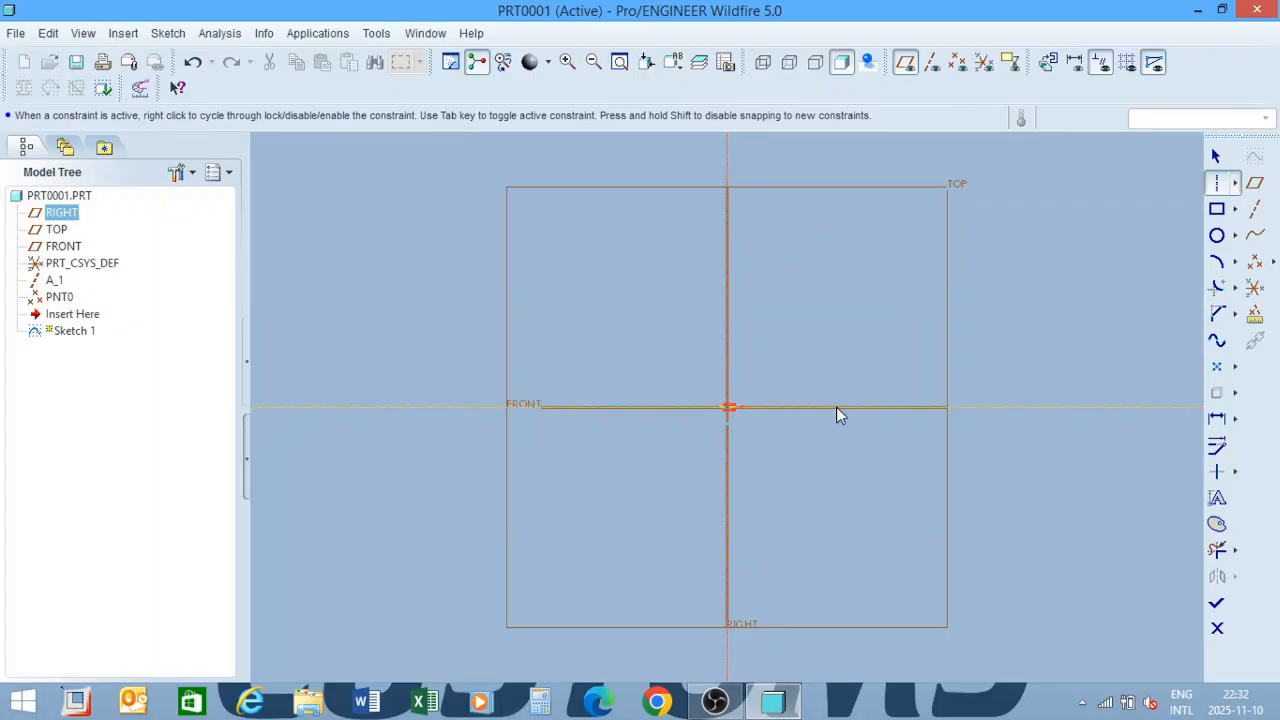
click(729, 408)
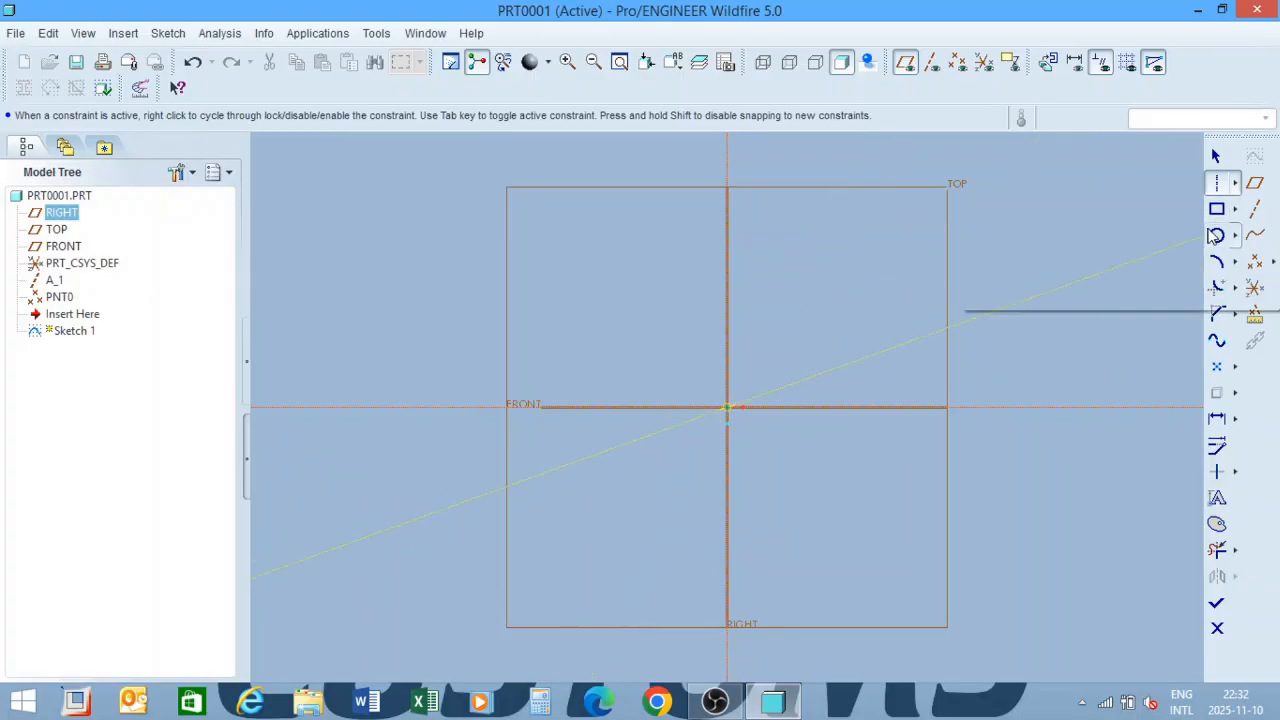
middle_click(858, 384)
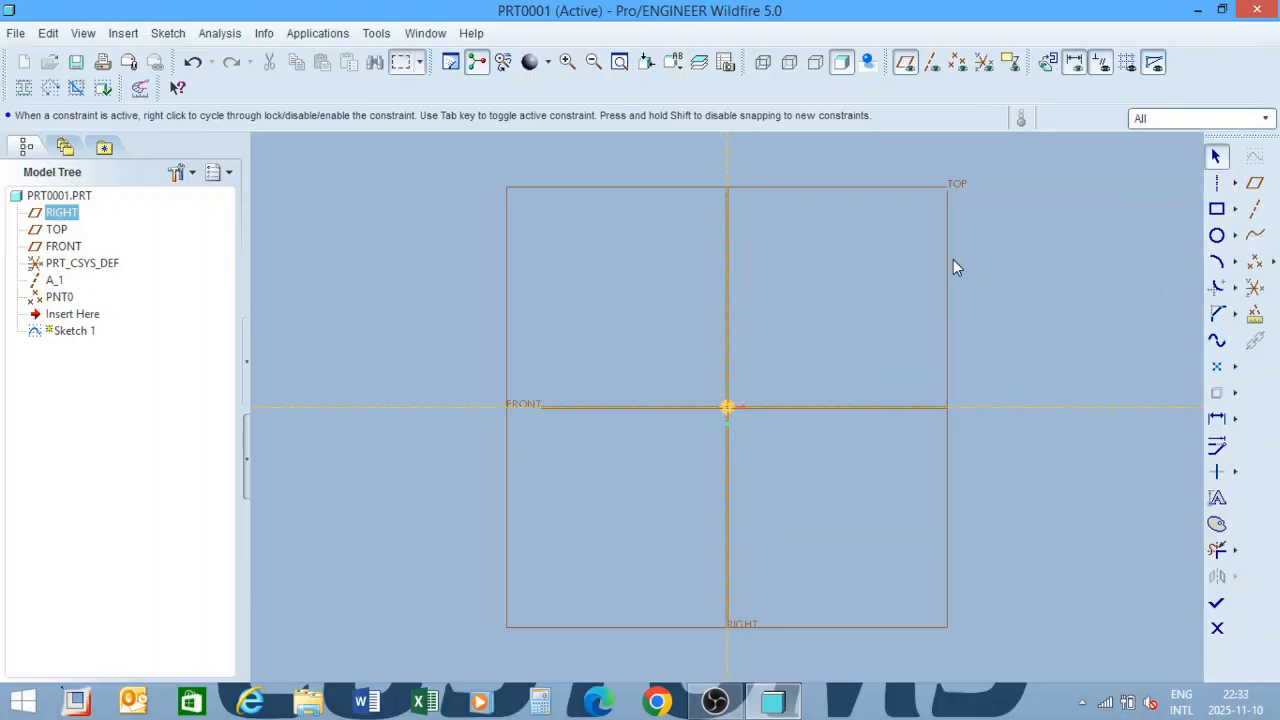
Sketch a rectangle of about 304 by 252, symmetric about both centerlines.
click(1216, 209)
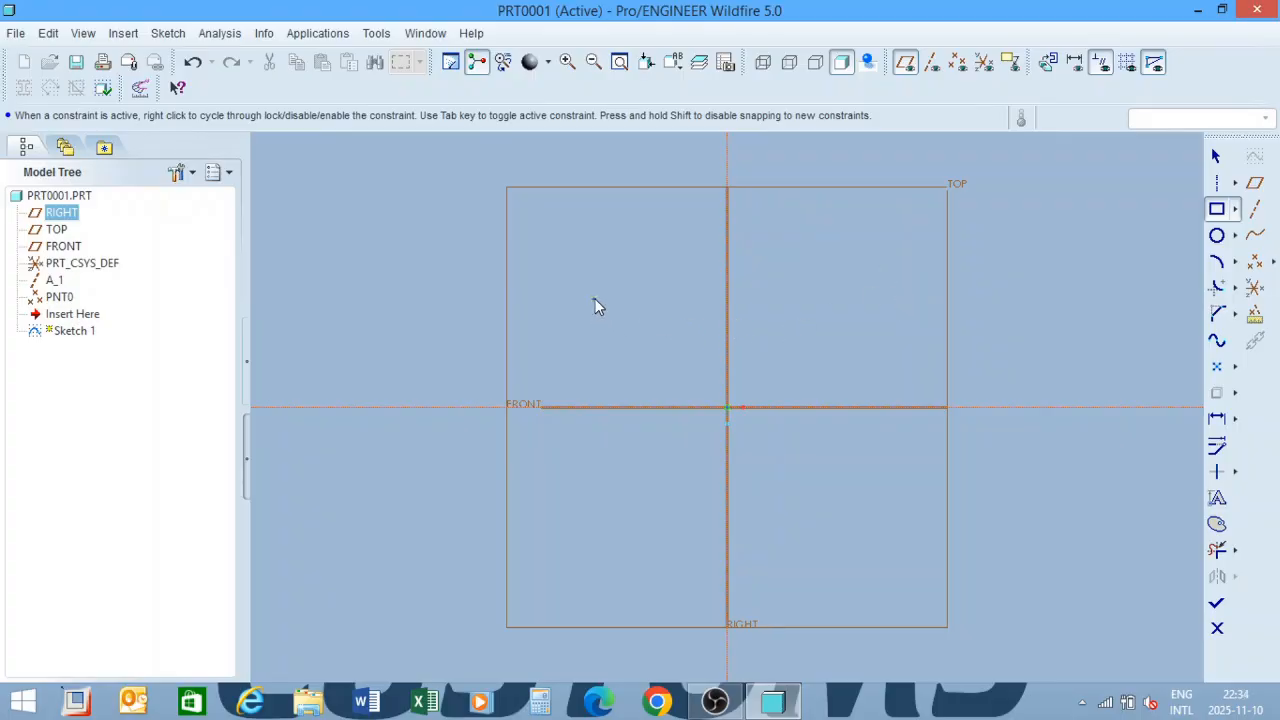
mouse_move(595, 297)
mouse_down()
mouse_move(801, 494)
mouse_move(886, 494)
mouse_move(854, 503)
mouse_move(843, 459)
mouse_move(840, 503)
mouse_move(714, 486)
mouse_move(777, 504)
mouse_up()
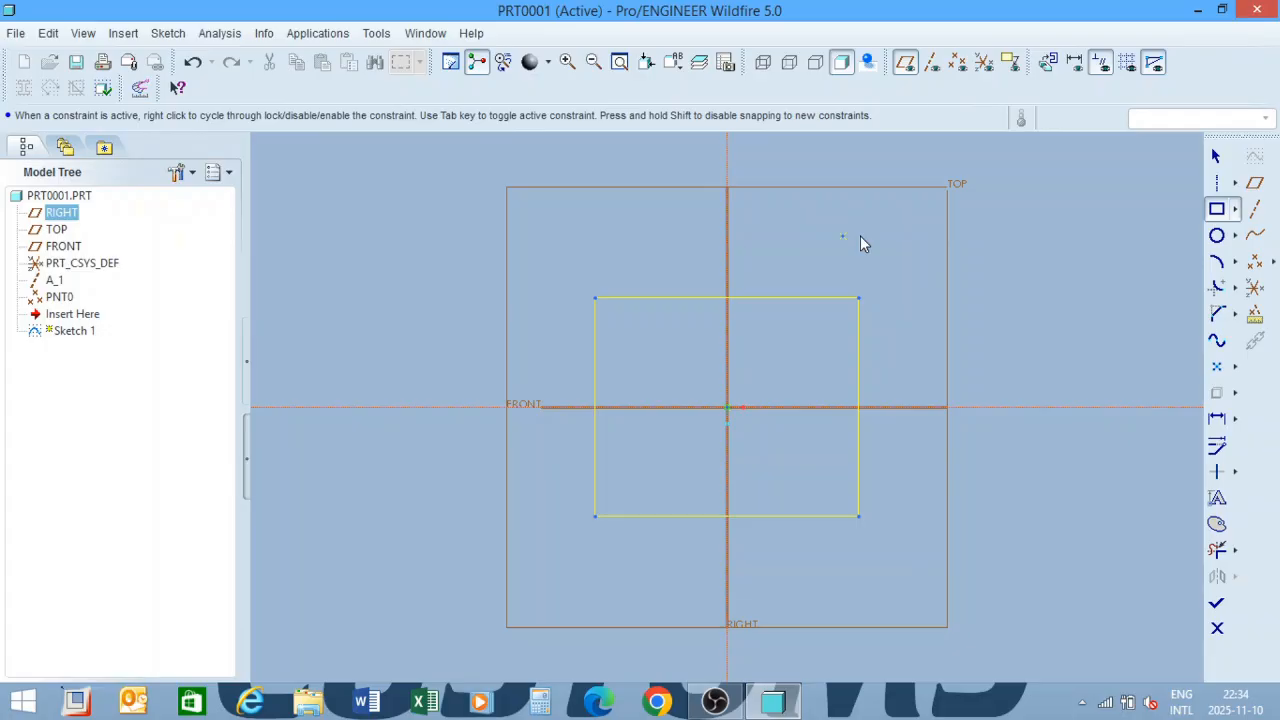
click(1217, 156)
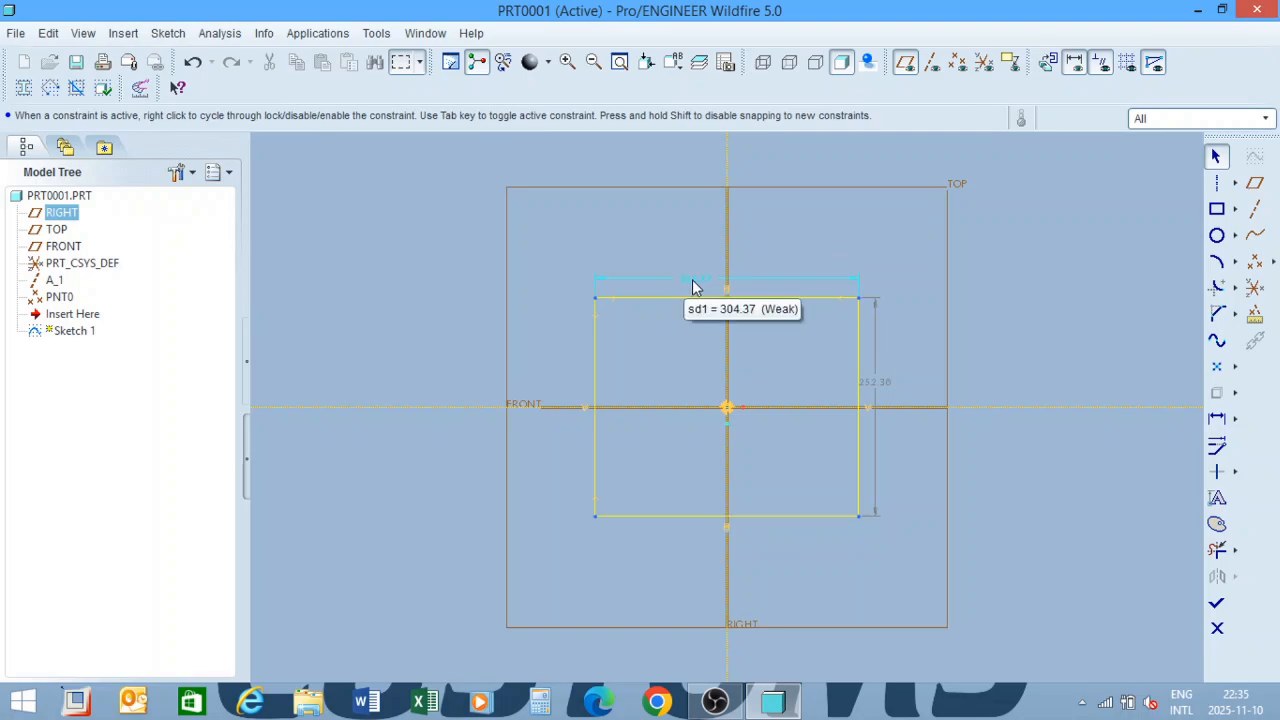
Set the sketched rectangle's width to 100 and its height to 50.
scroll(770, 315, up, 2)
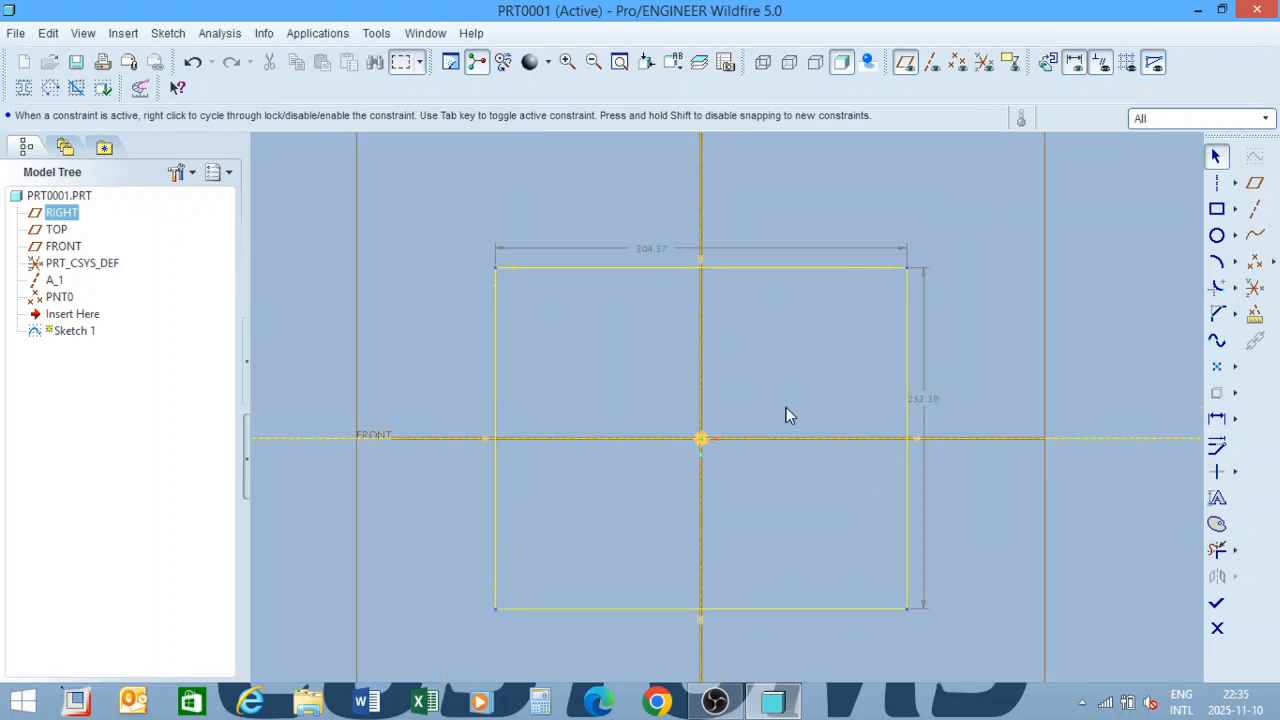
double_click(647, 252)
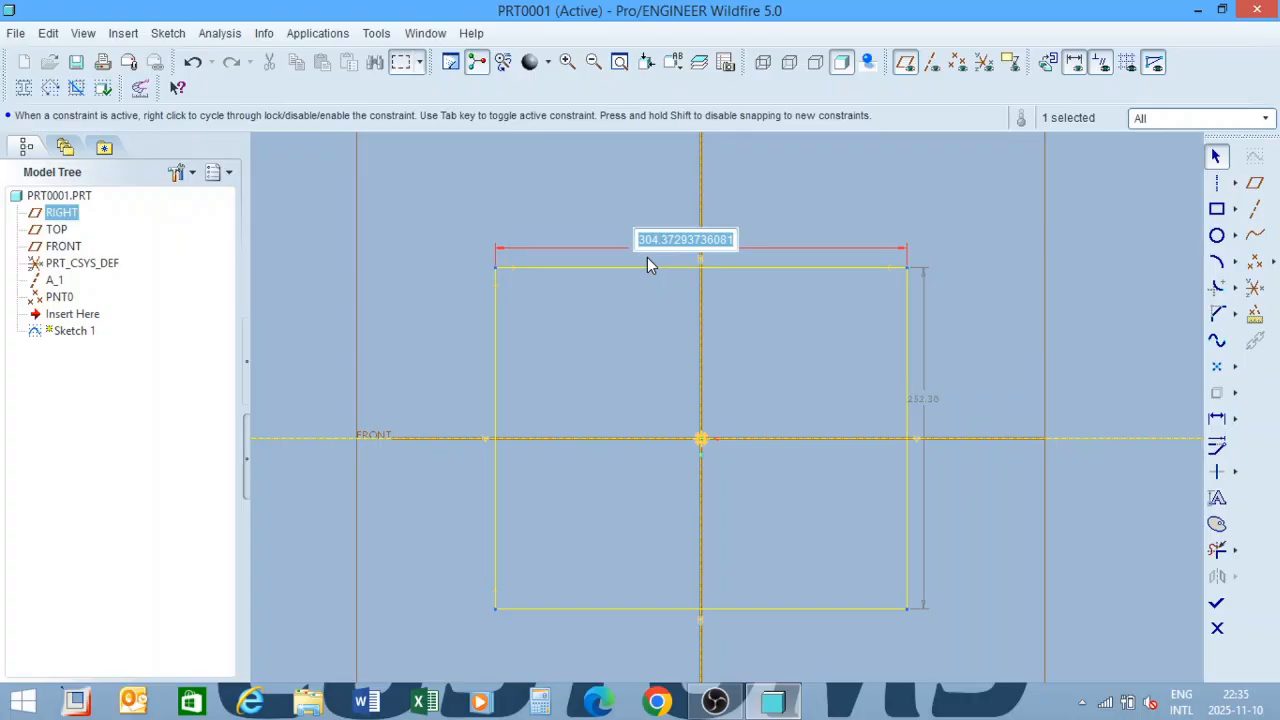
text(100)
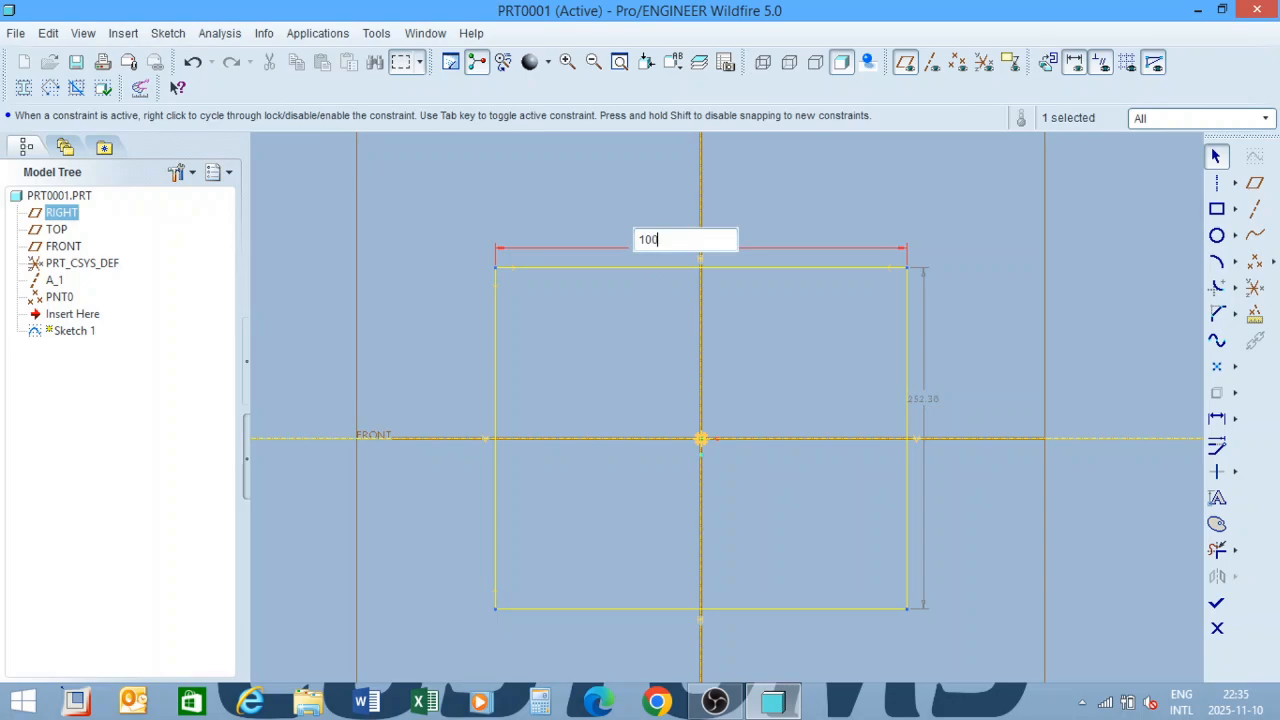
key(Return)
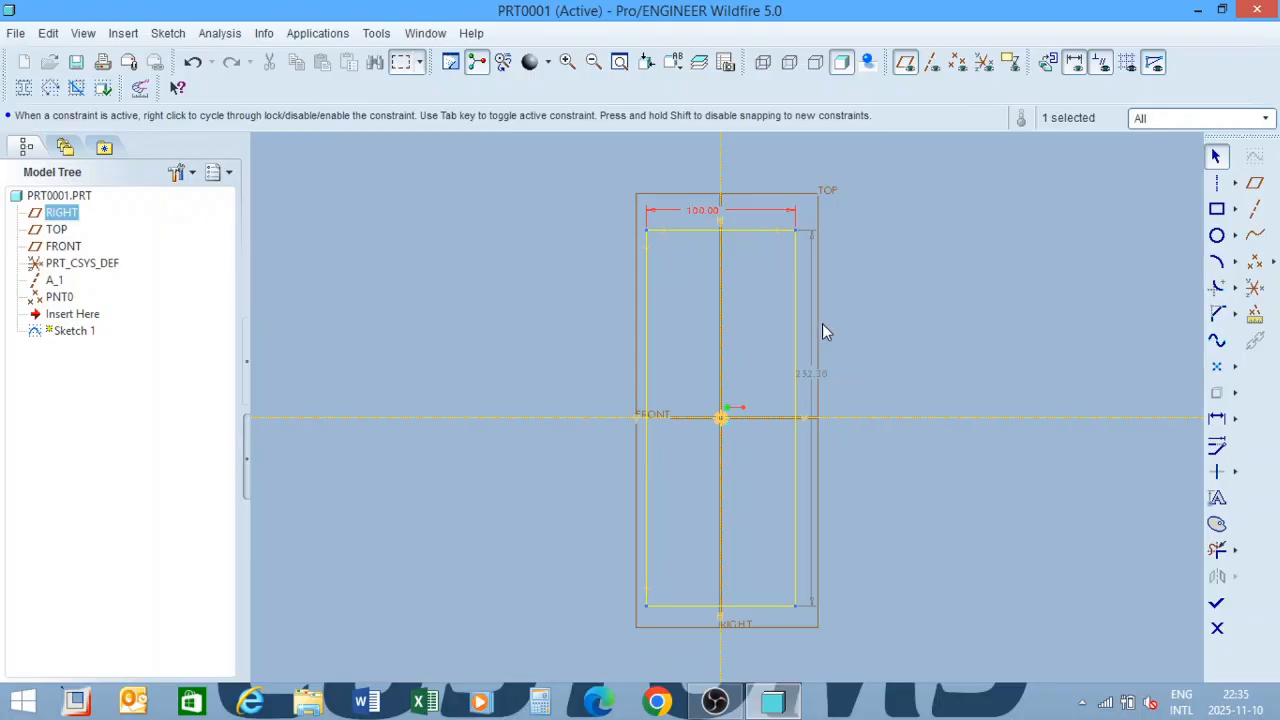
double_click(812, 375)
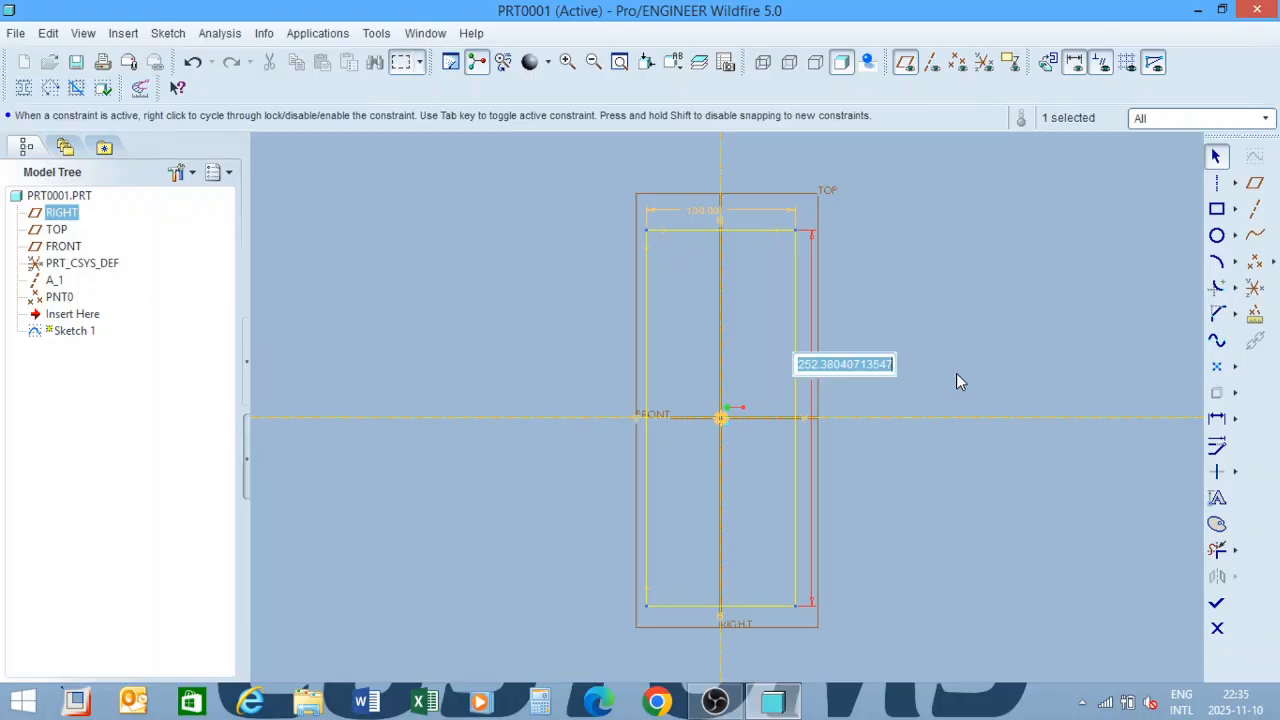
text(50)
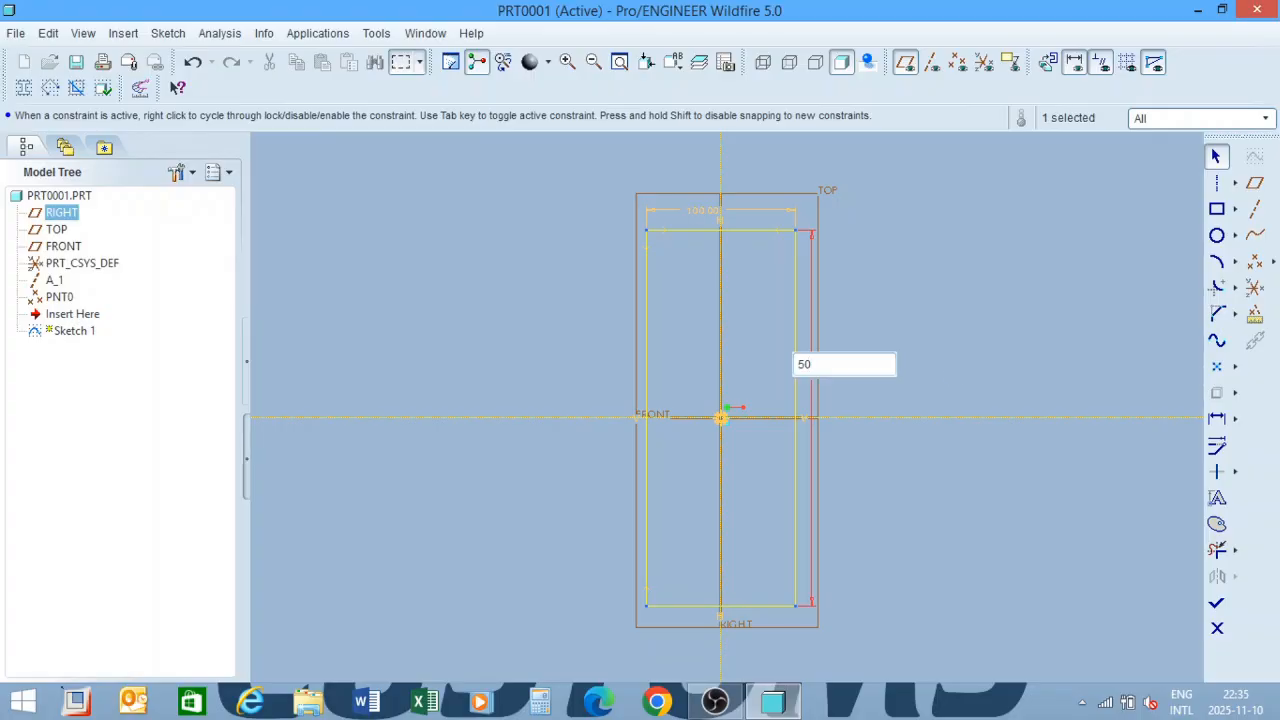
key(Return)
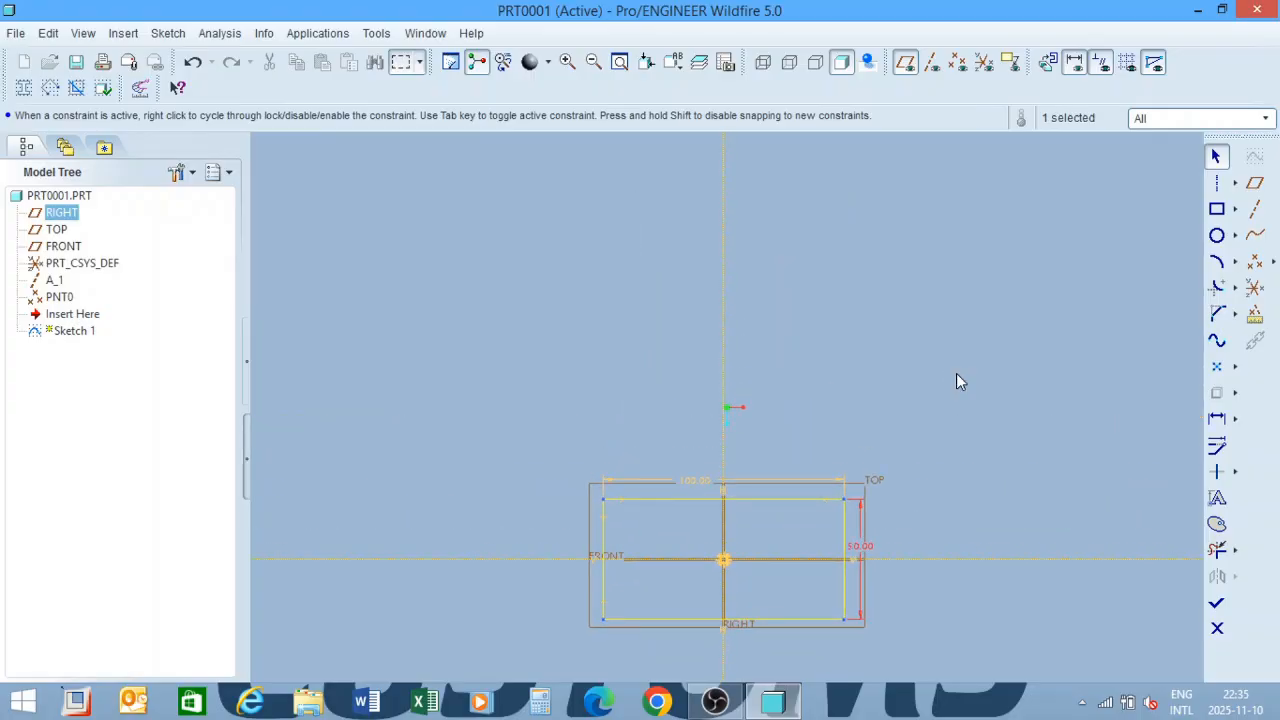
scroll(790, 610, up, 3)
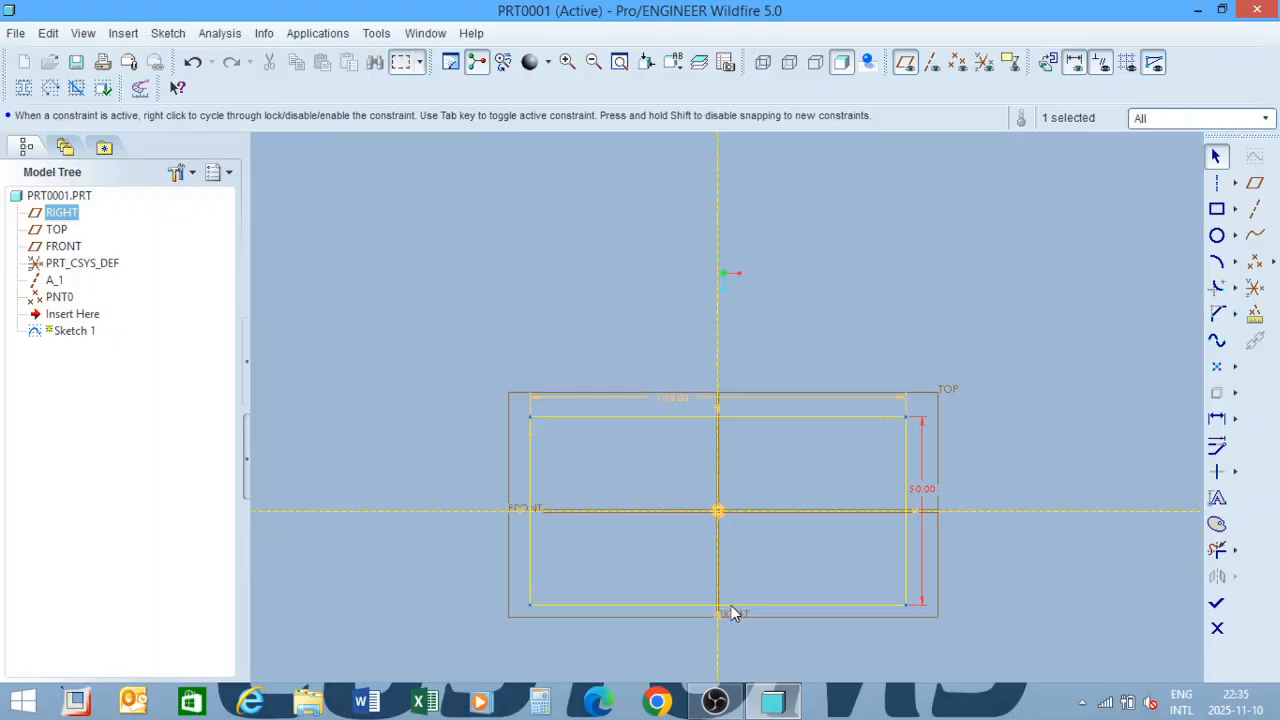
scroll(732, 614, up, 1)
scroll(767, 456, down, 1)
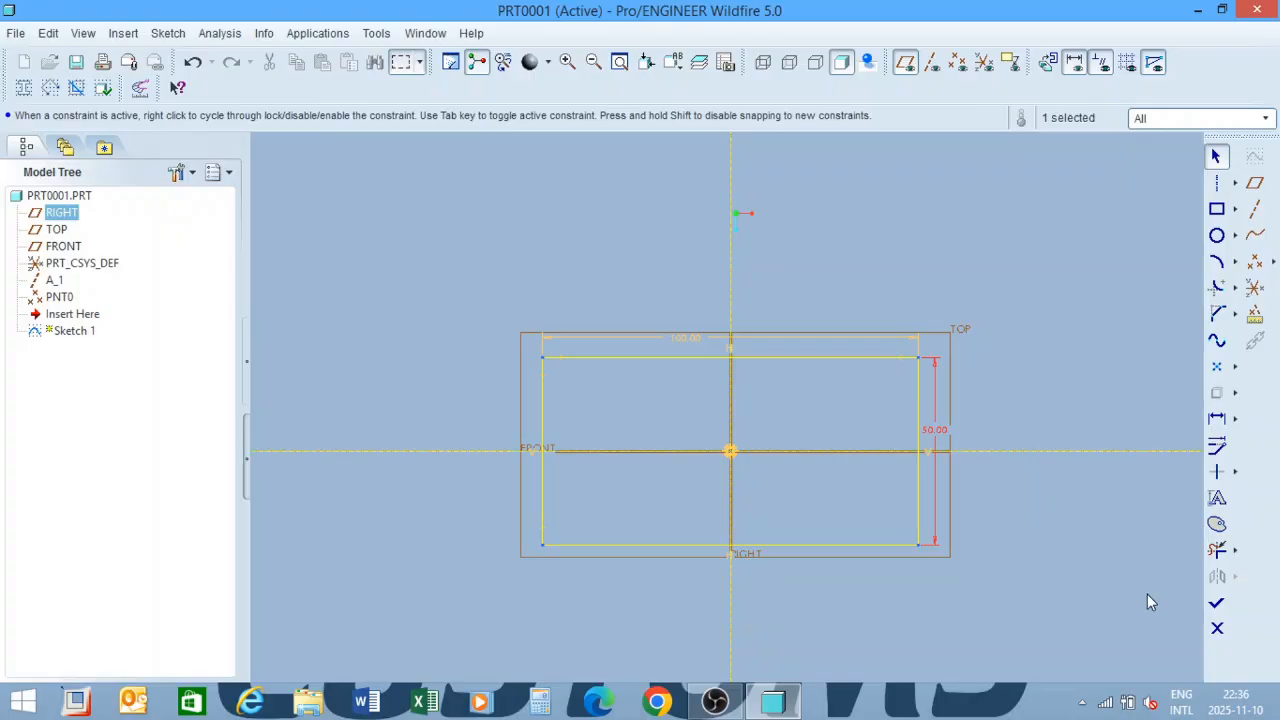
Finish the rectangle sketch, orbit to a 3D view of it on the TOP plane and clear the selection.
click(1217, 606)
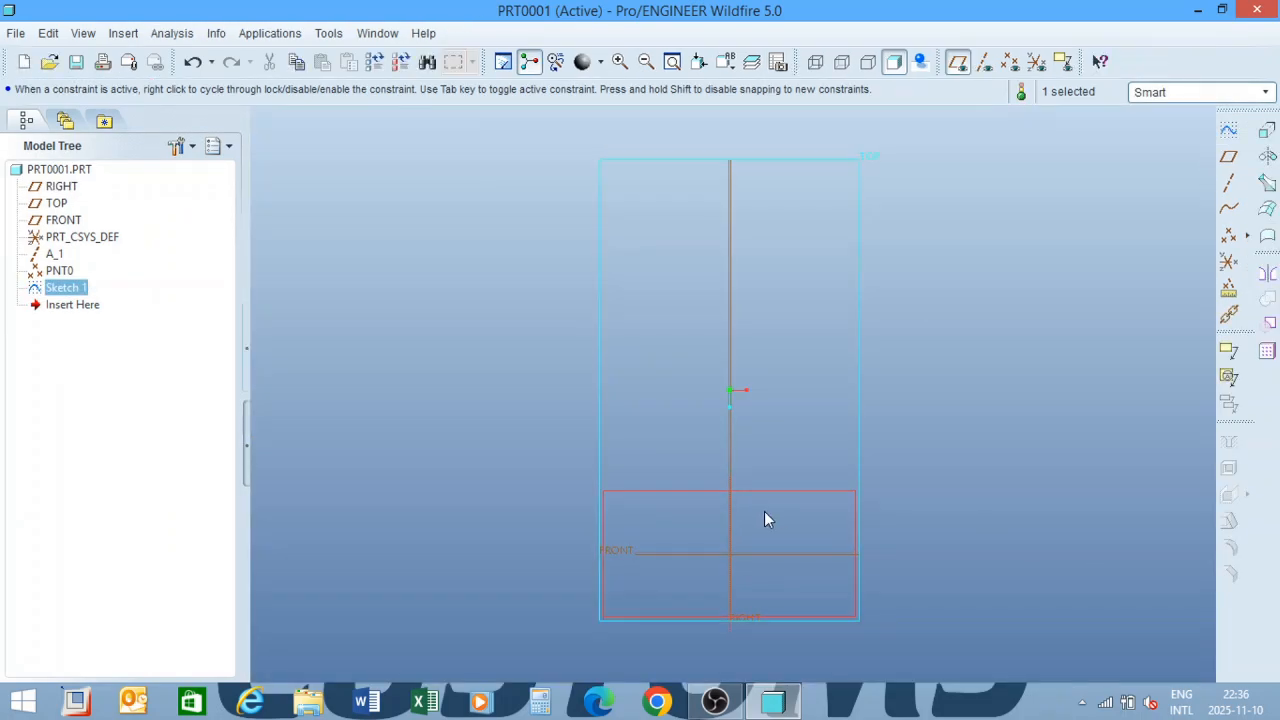
mouse_move(696, 416)
middle_down()
mouse_move(746, 538)
mouse_move(708, 483)
mouse_move(685, 505)
middle_up()
middle_drag(730, 438, 691, 397)
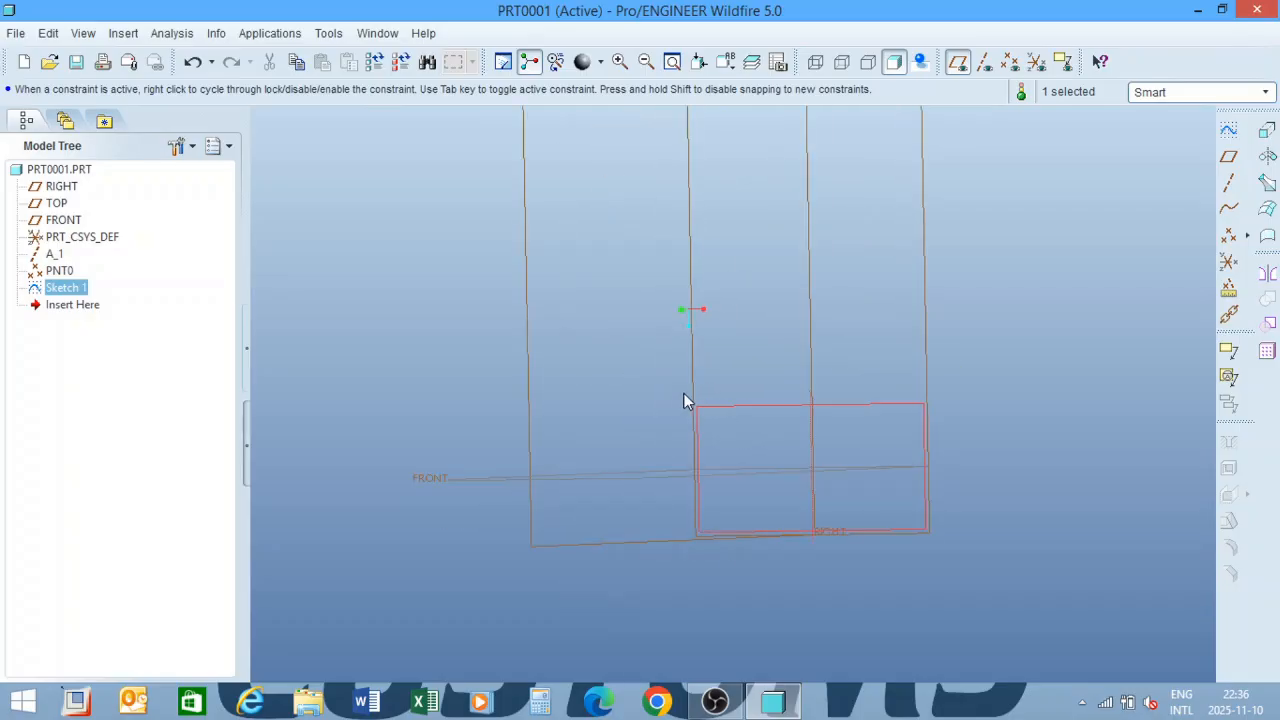
mouse_move(714, 451)
middle_down()
mouse_move(794, 424)
mouse_move(780, 409)
mouse_move(789, 560)
mouse_move(809, 400)
mouse_move(879, 381)
middle_up()
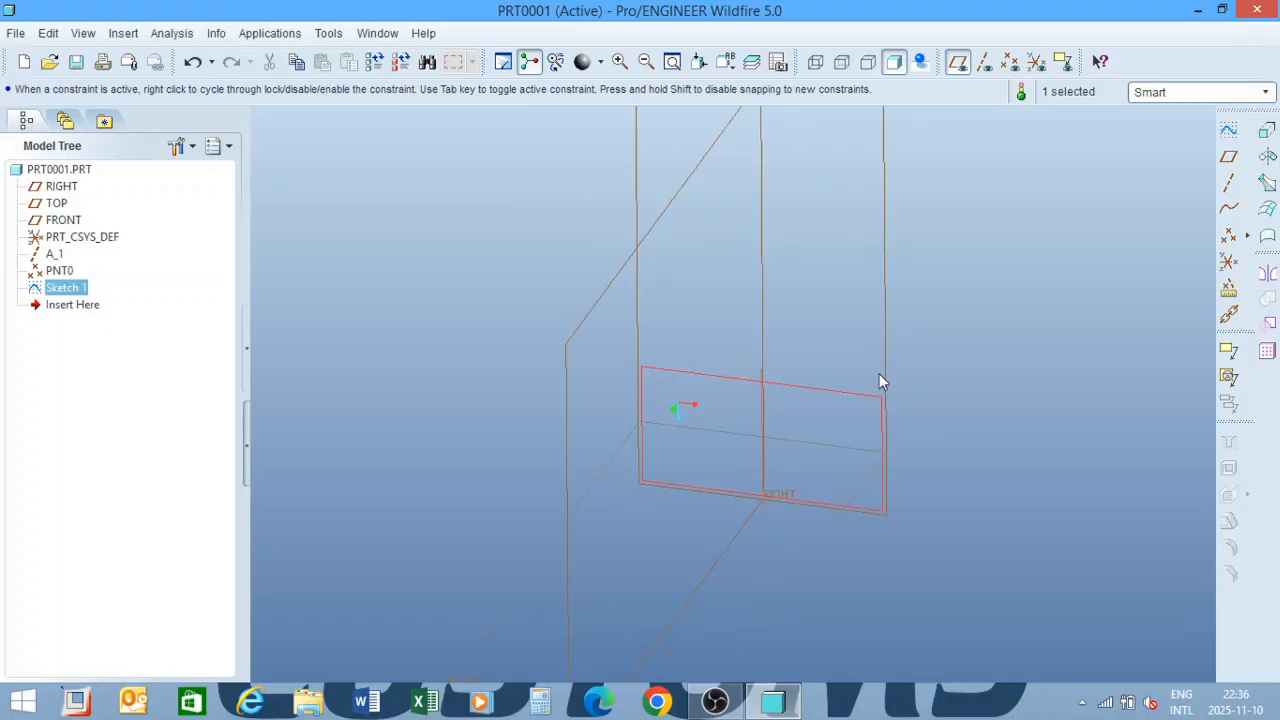
click(1053, 258)
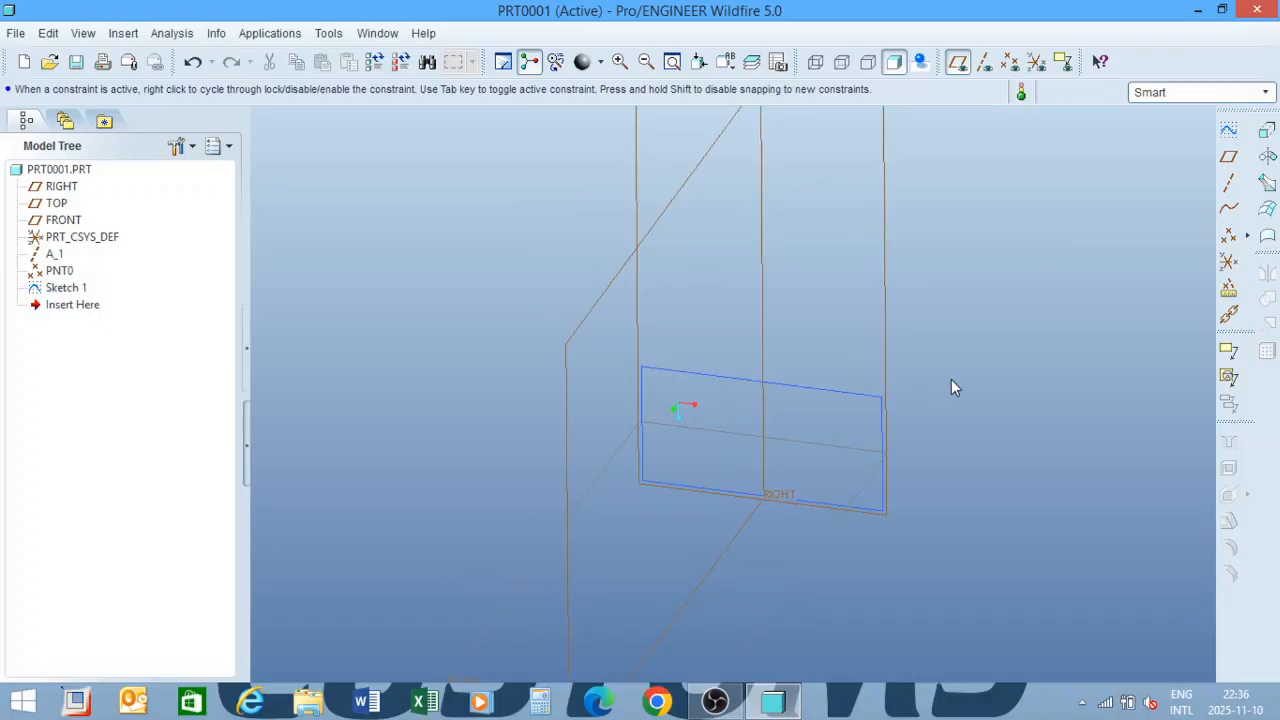
click(821, 391)
click(973, 298)
click(849, 393)
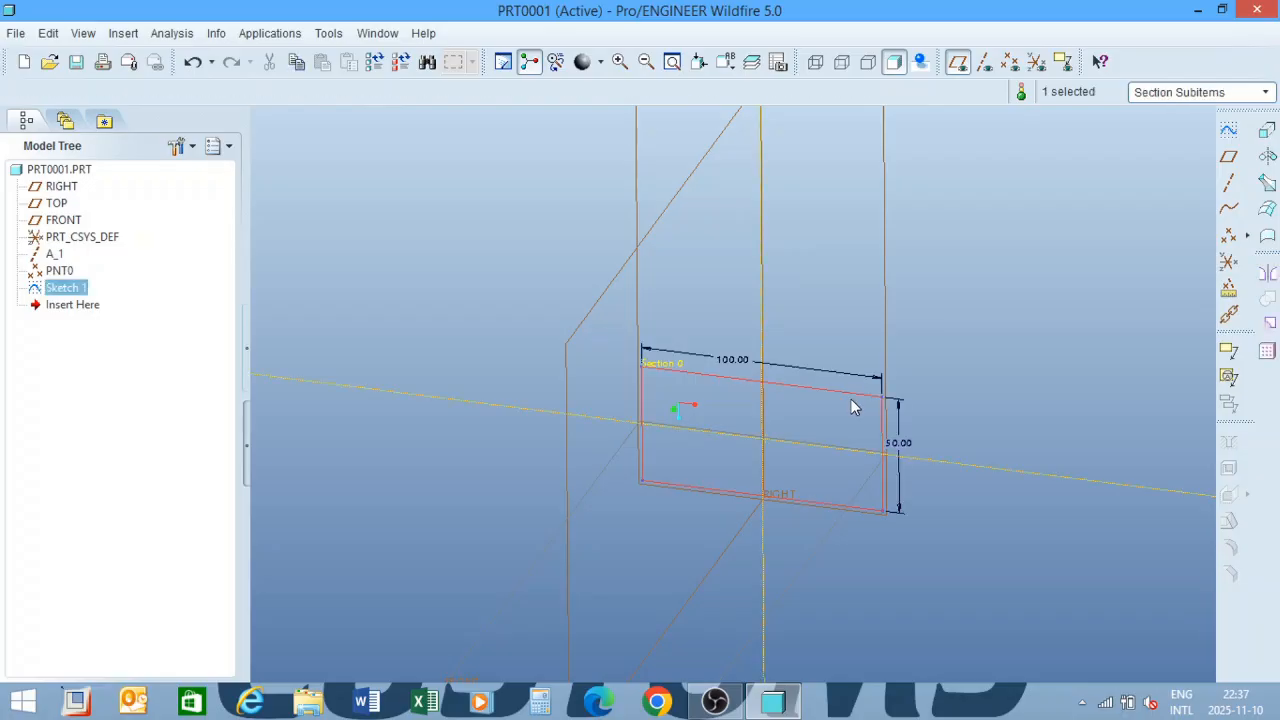
click(1268, 133)
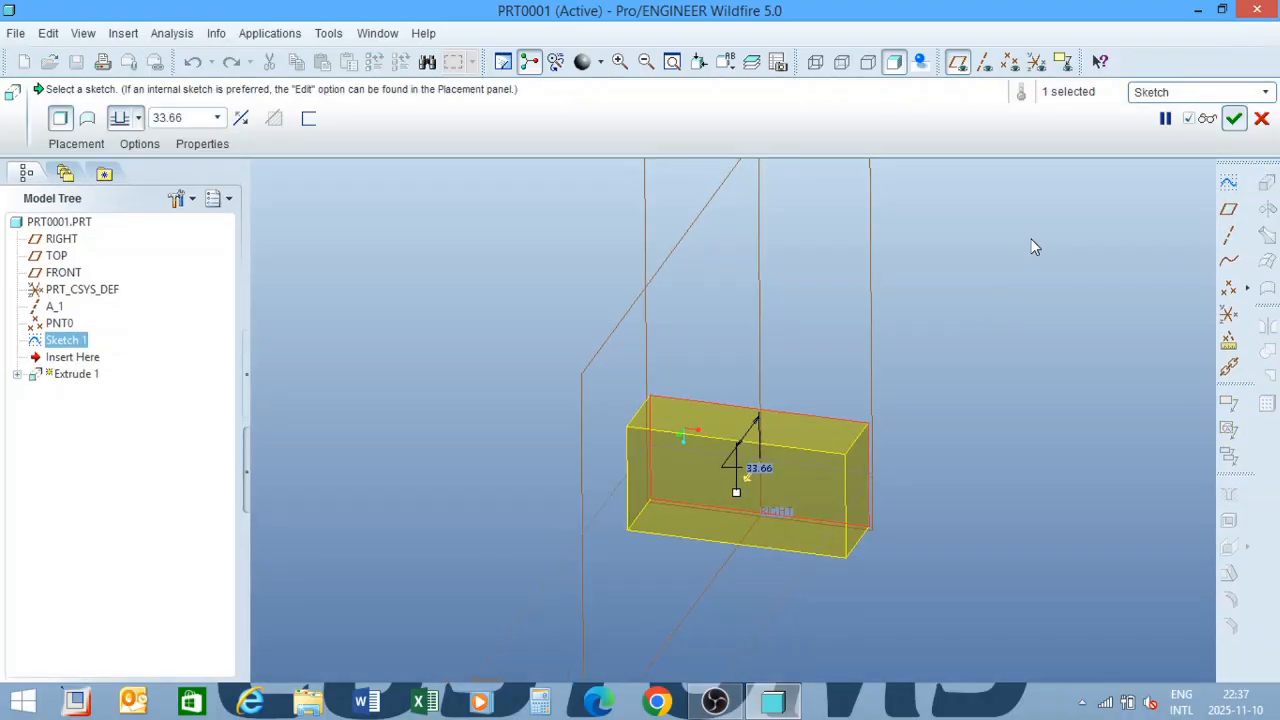
click(1261, 118)
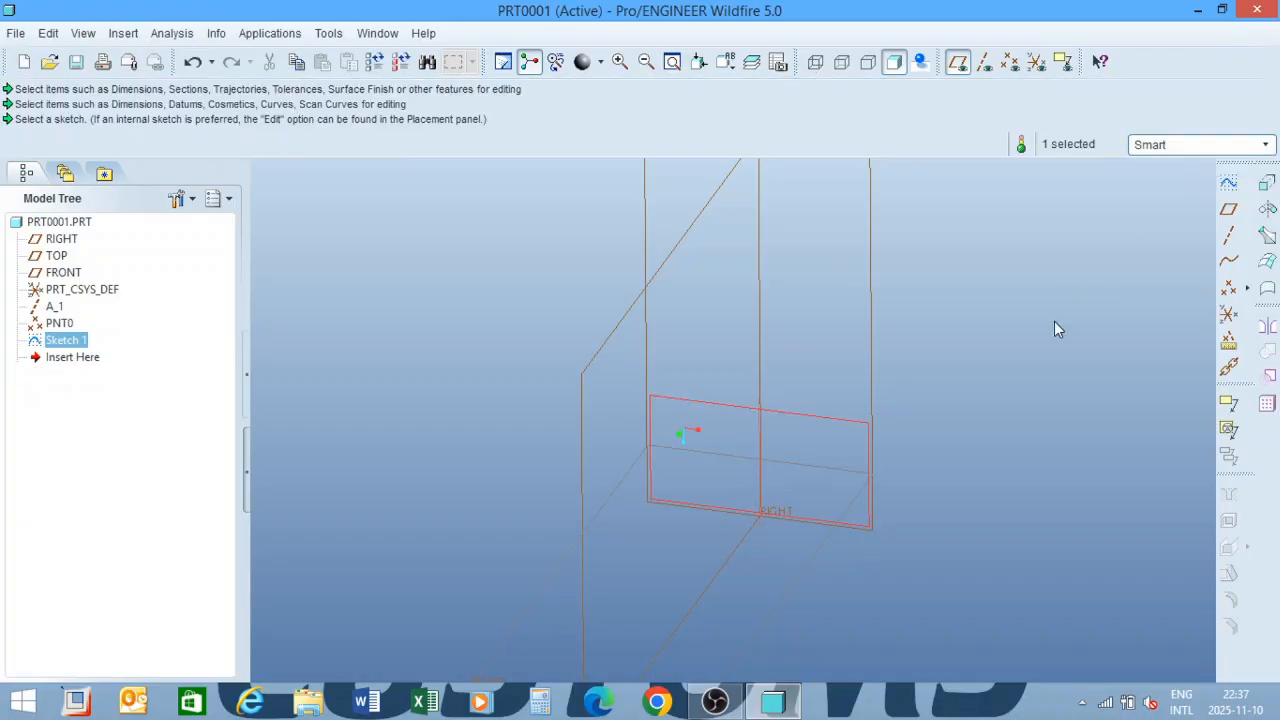
click(907, 356)
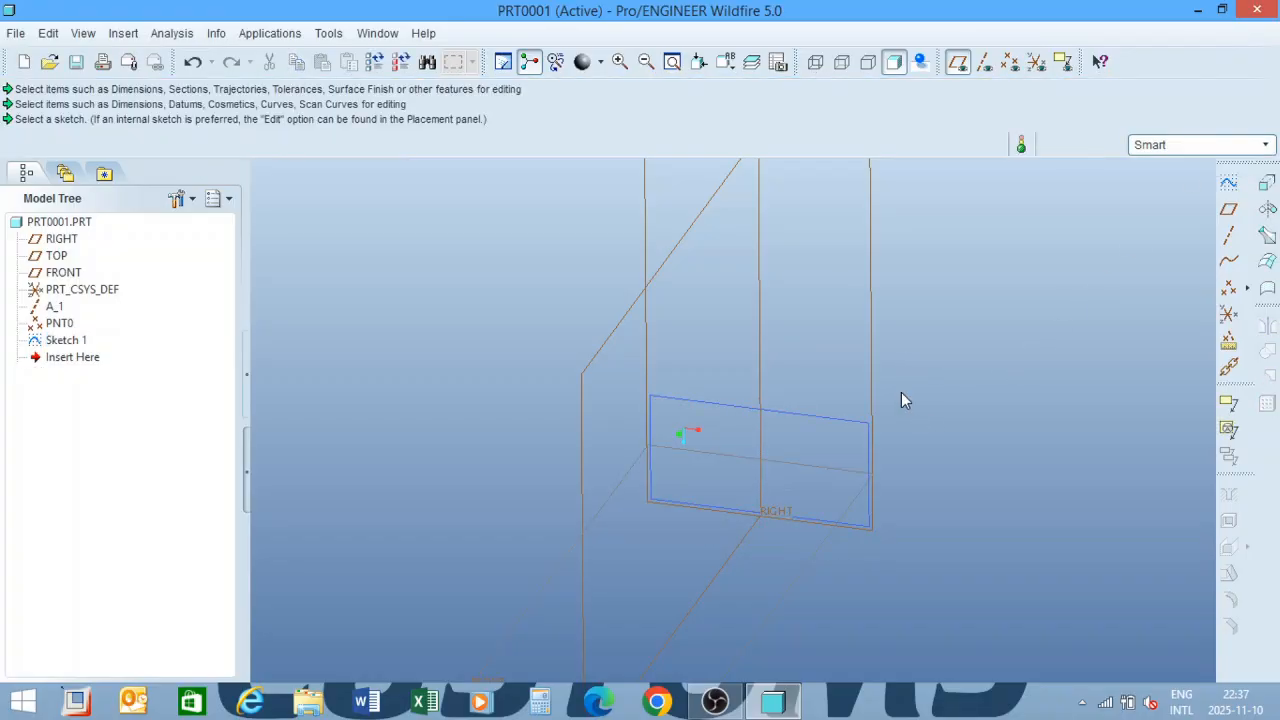
click(1266, 185)
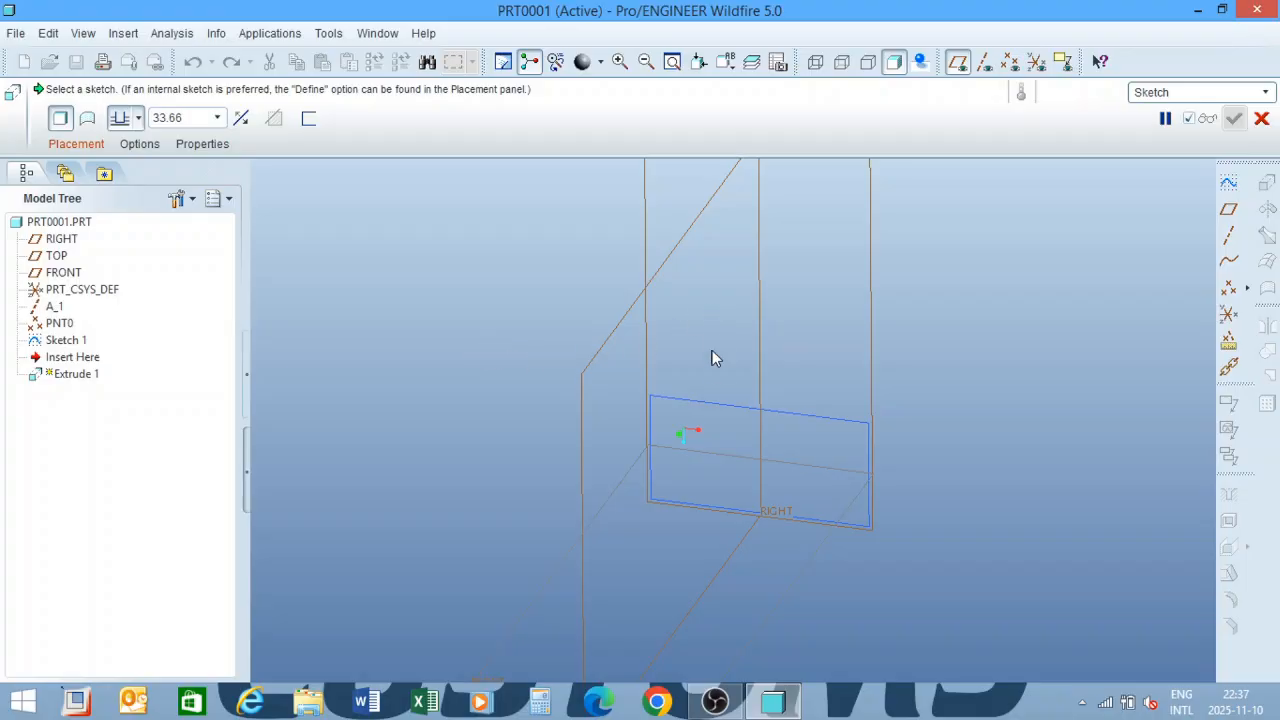
click(685, 408)
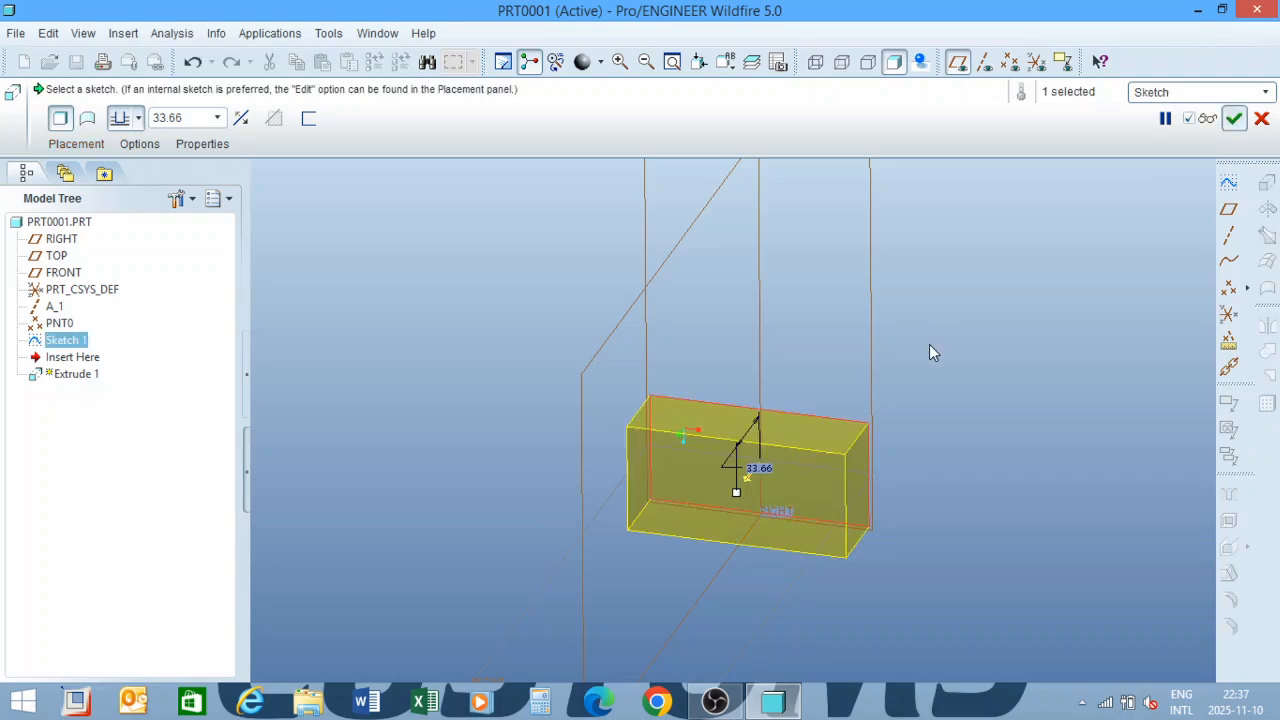
click(1261, 118)
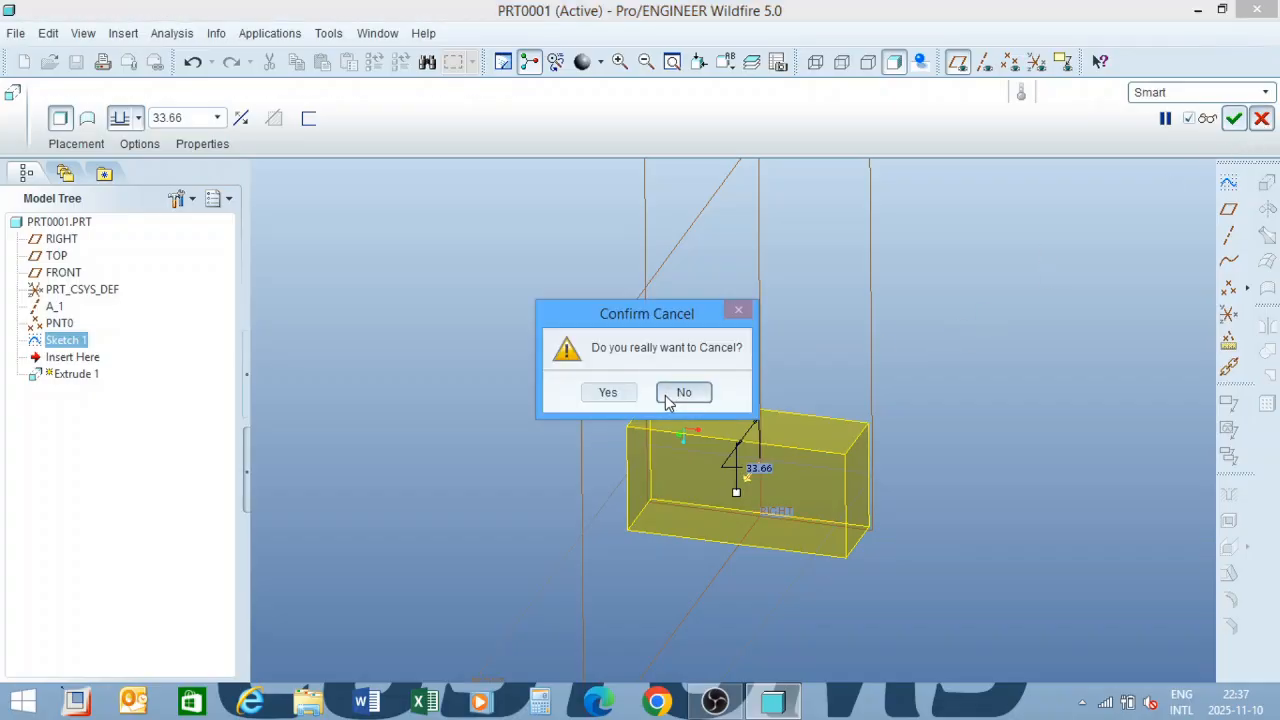
click(626, 393)
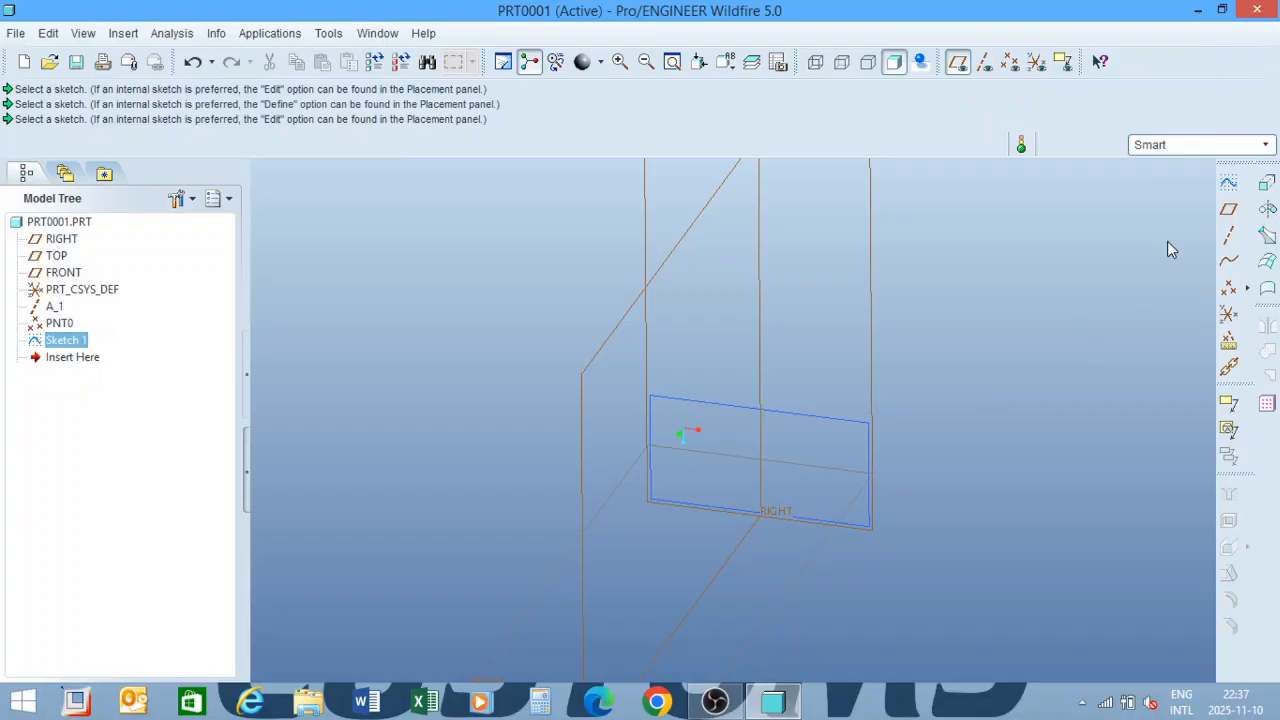
Start an Extrude from the rectangle sketch, Sketch 1, and rename that sketch as BLOCK1.
click(1267, 186)
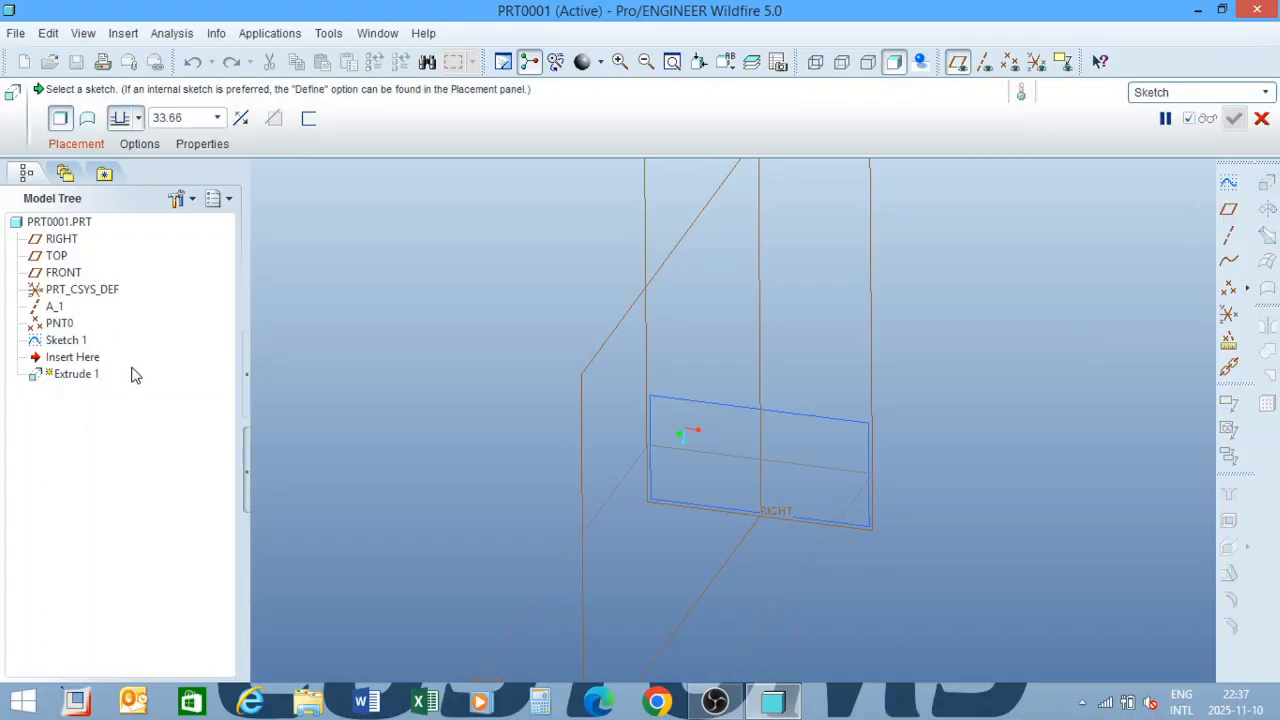
click(66, 341)
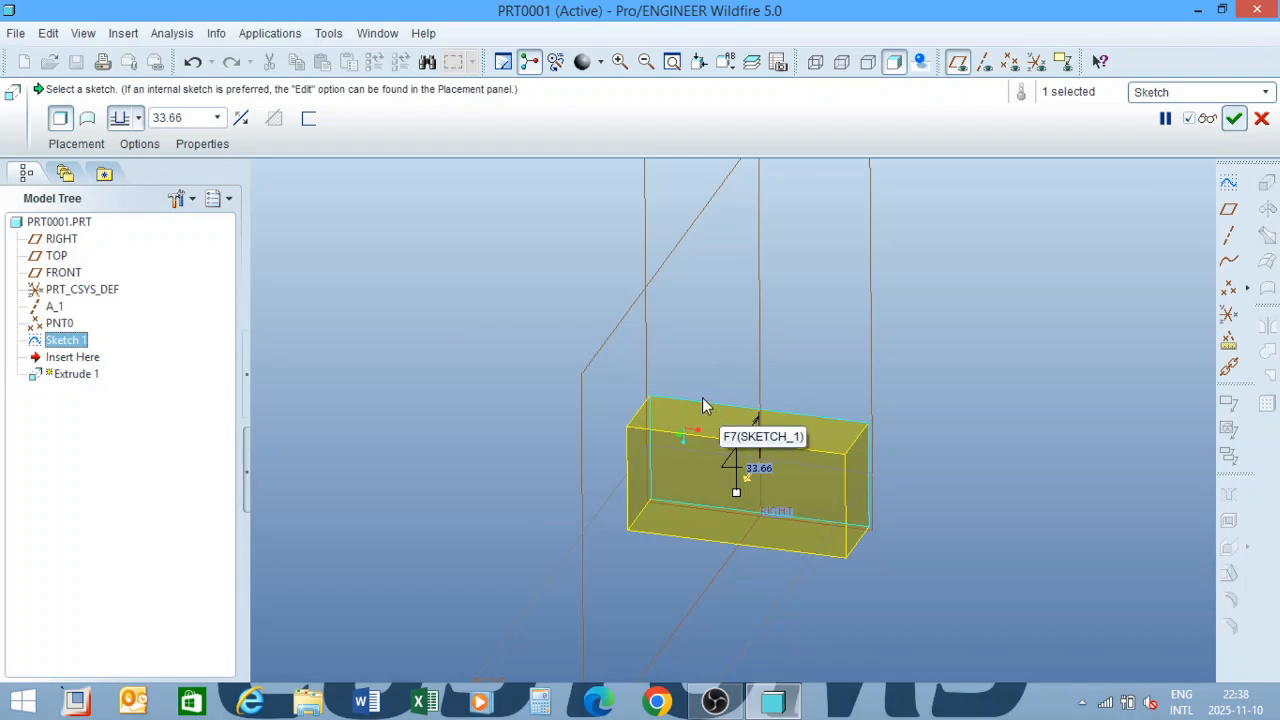
double_click(71, 341)
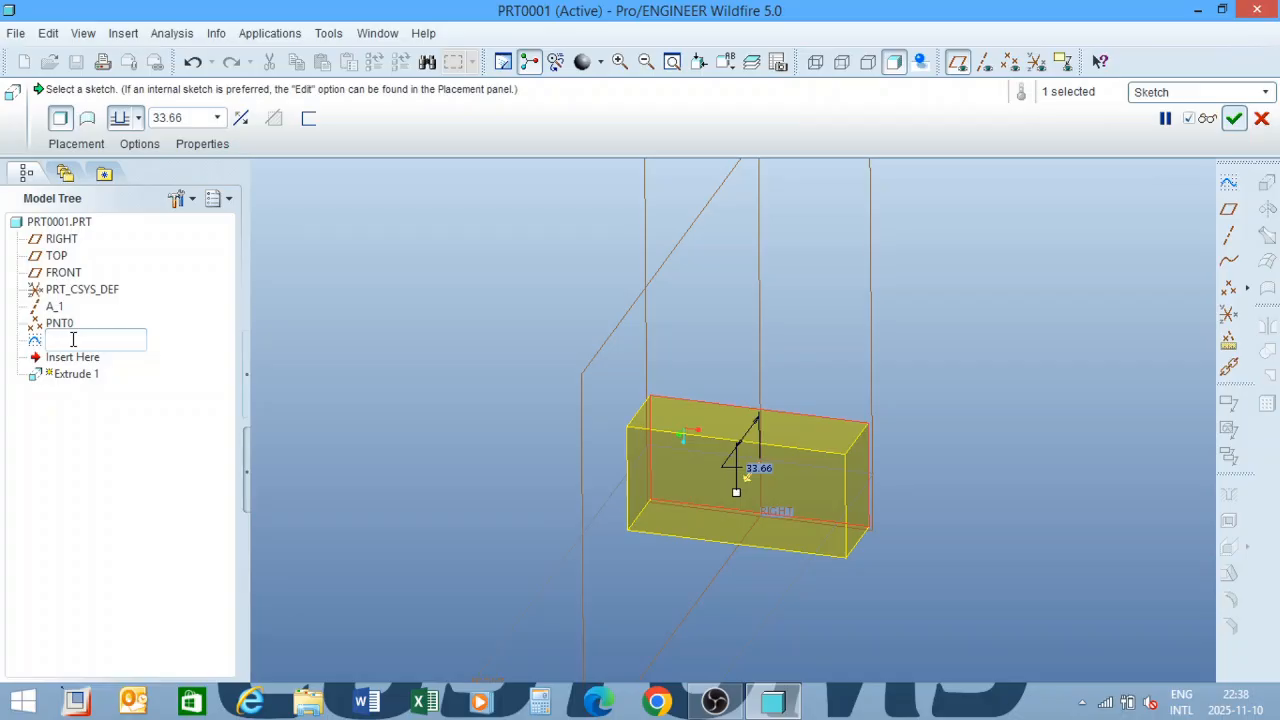
text(block1)
key(Return)
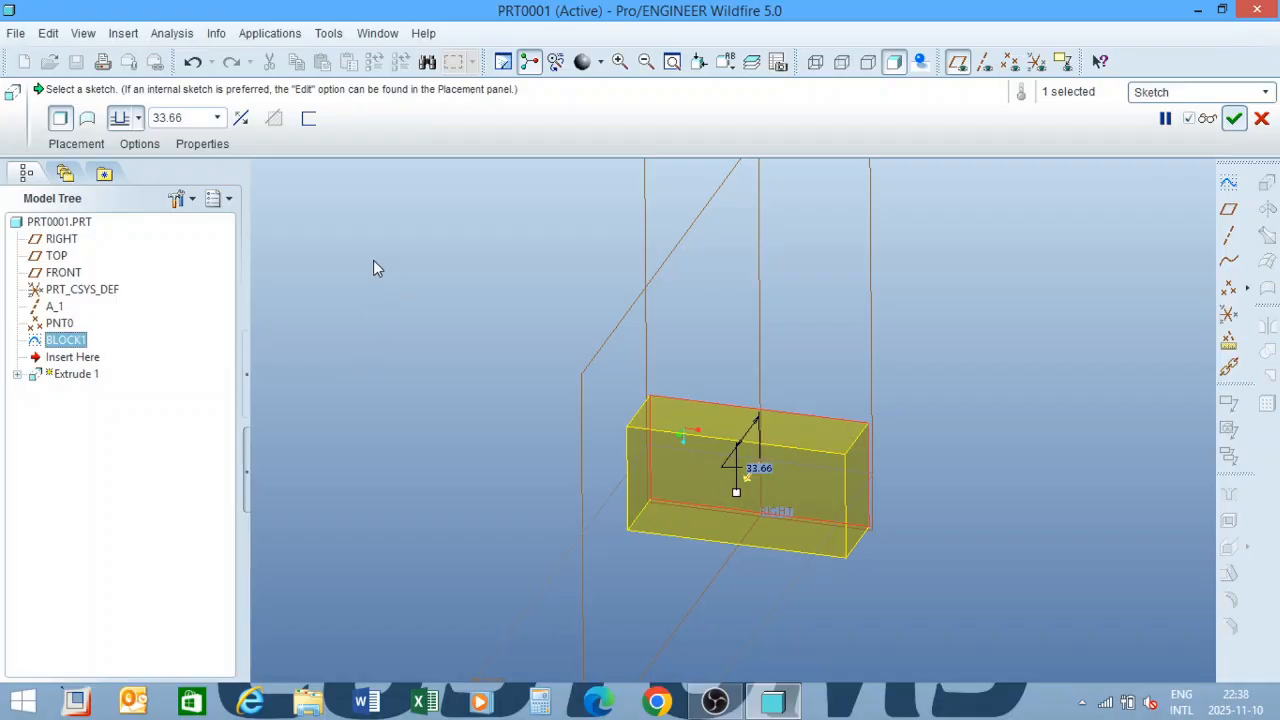
Set the extrusion depth of the block to 100.
double_click(191, 118)
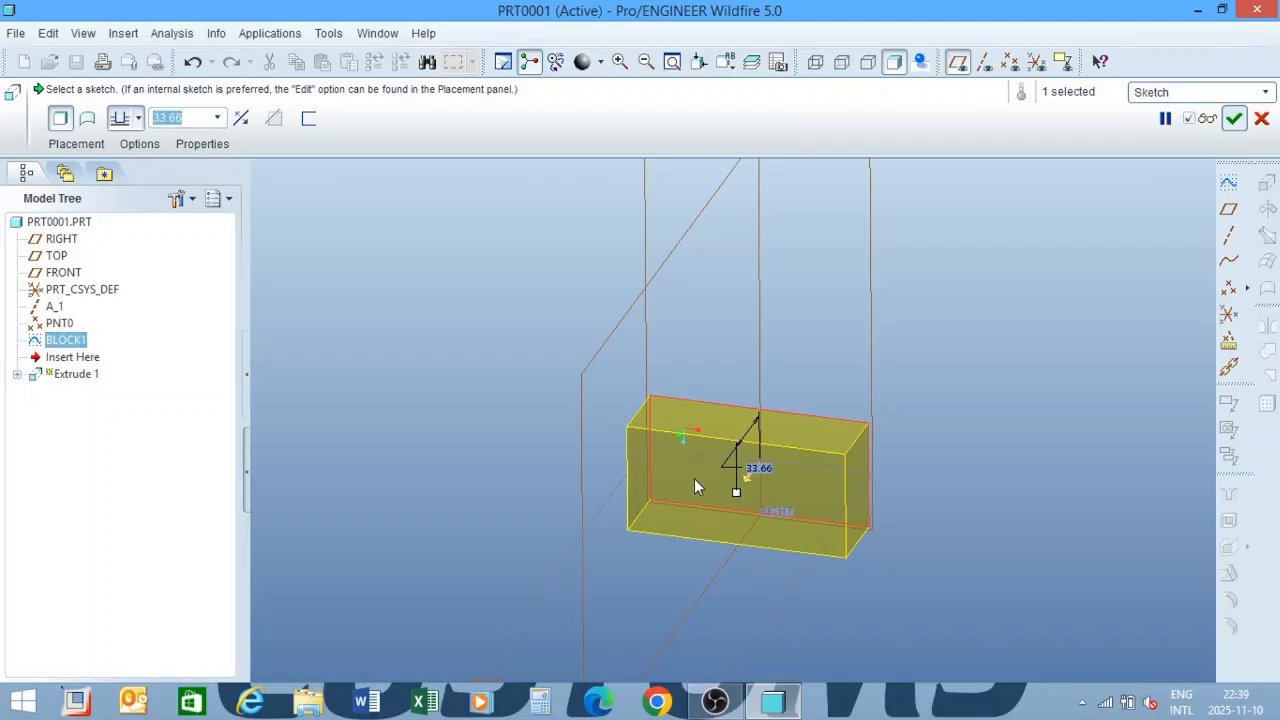
drag(738, 491, 719, 525)
double_click(187, 119)
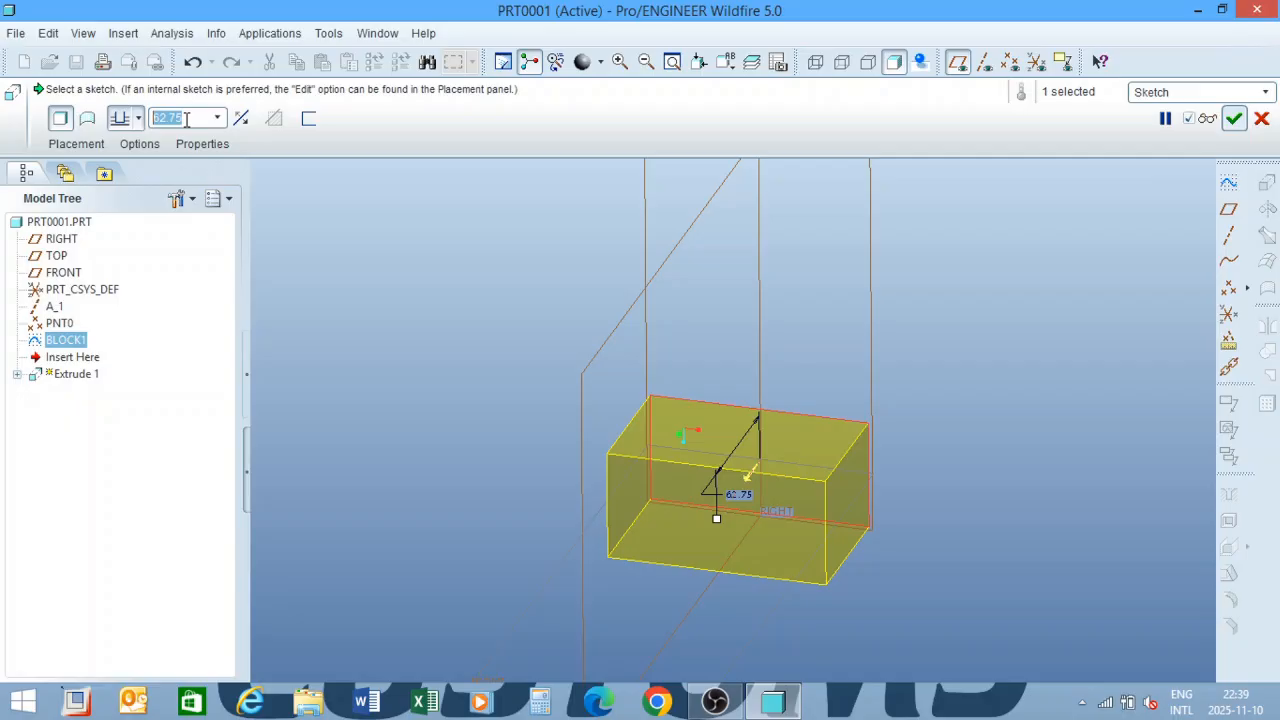
text(100)
key(Return)
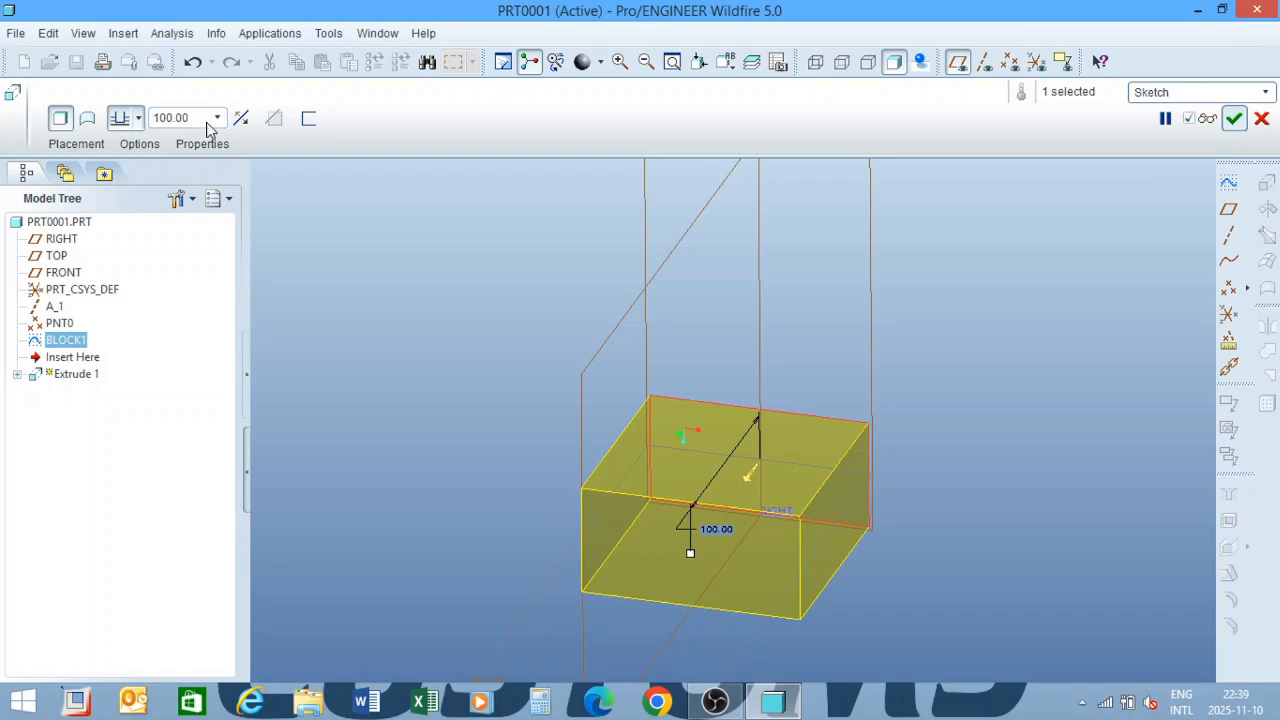
Make the extrusion symmetric on both sides of the sketch plane.
click(137, 118)
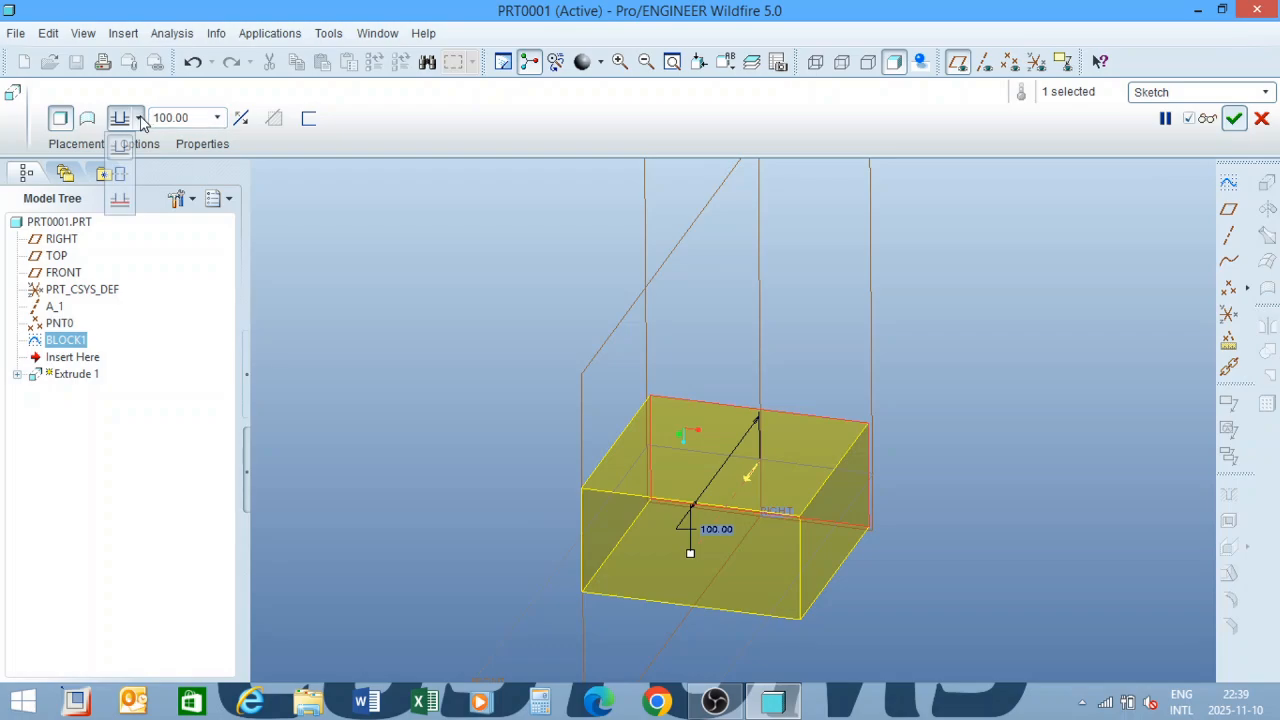
click(123, 175)
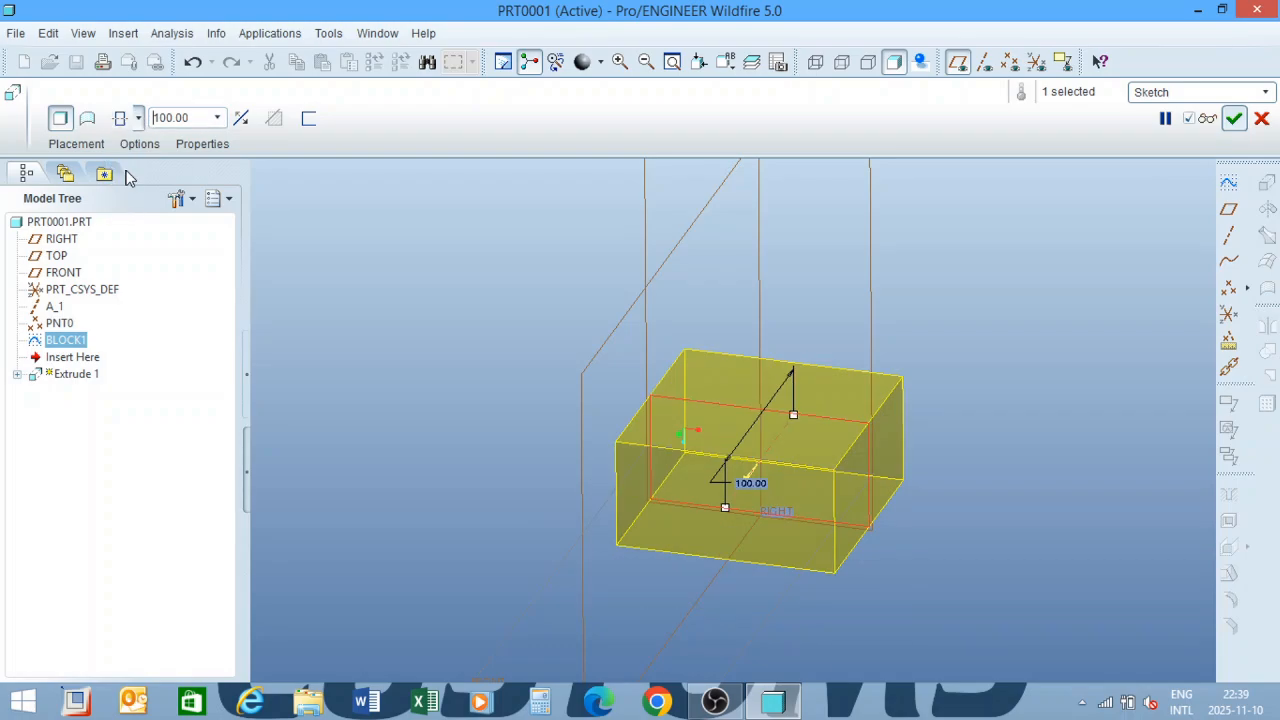
click(138, 118)
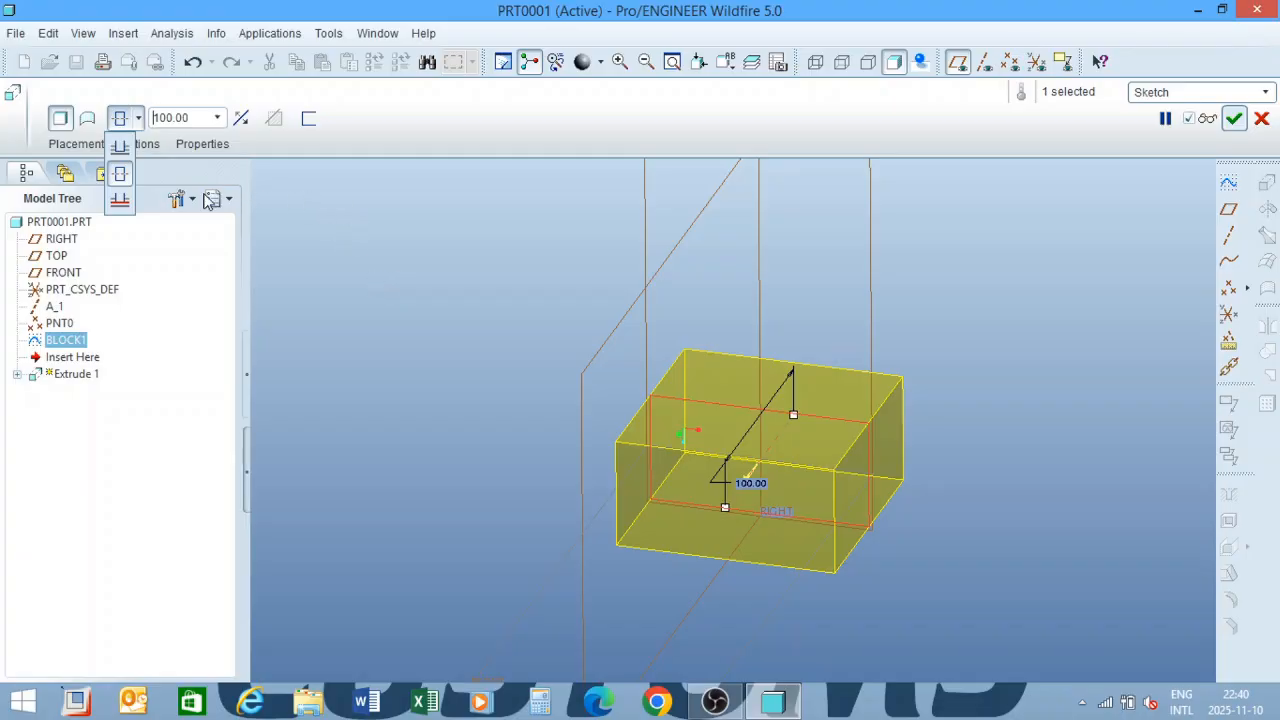
click(119, 176)
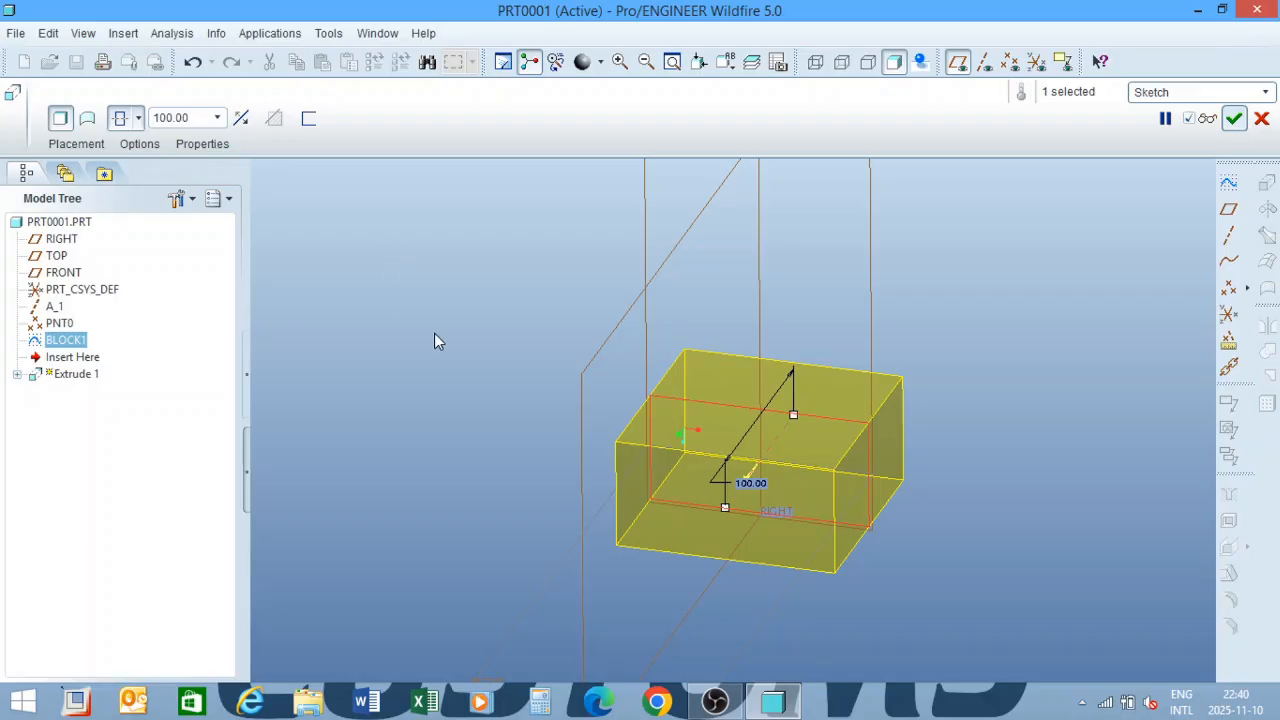
Try the extrusion as a surface and switch it back to a solid.
middle_drag(623, 411, 588, 402)
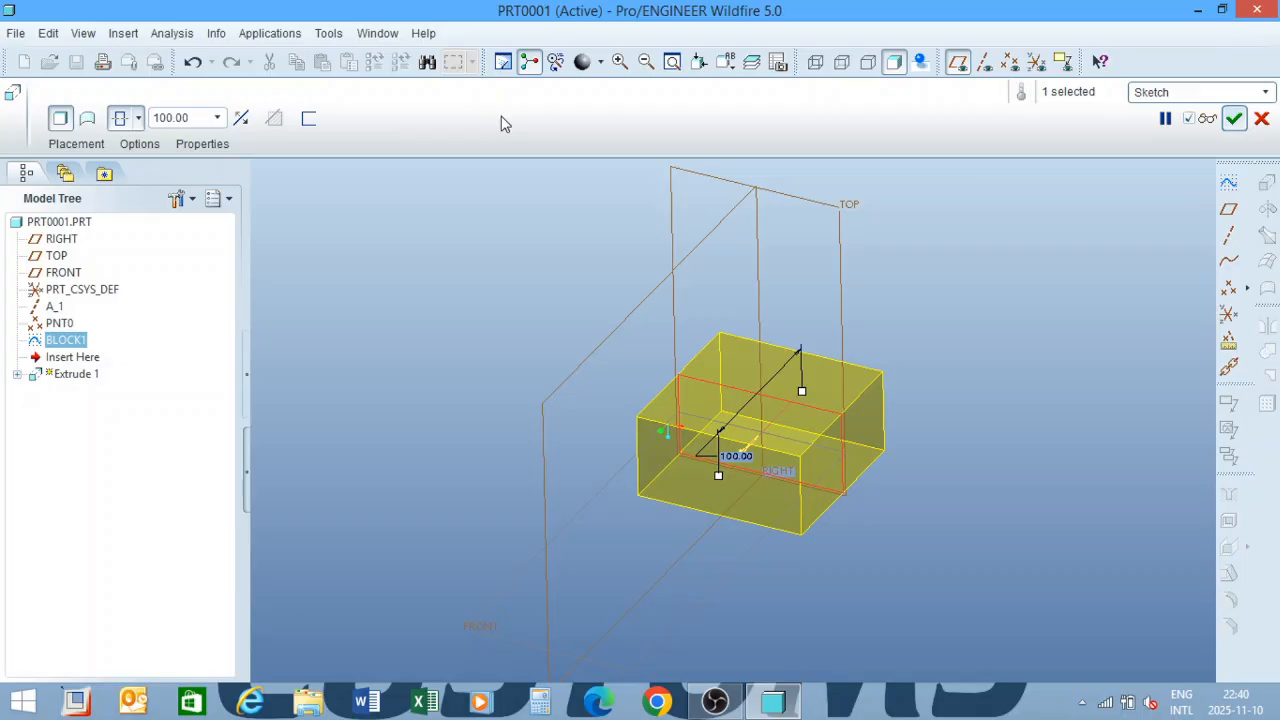
click(88, 120)
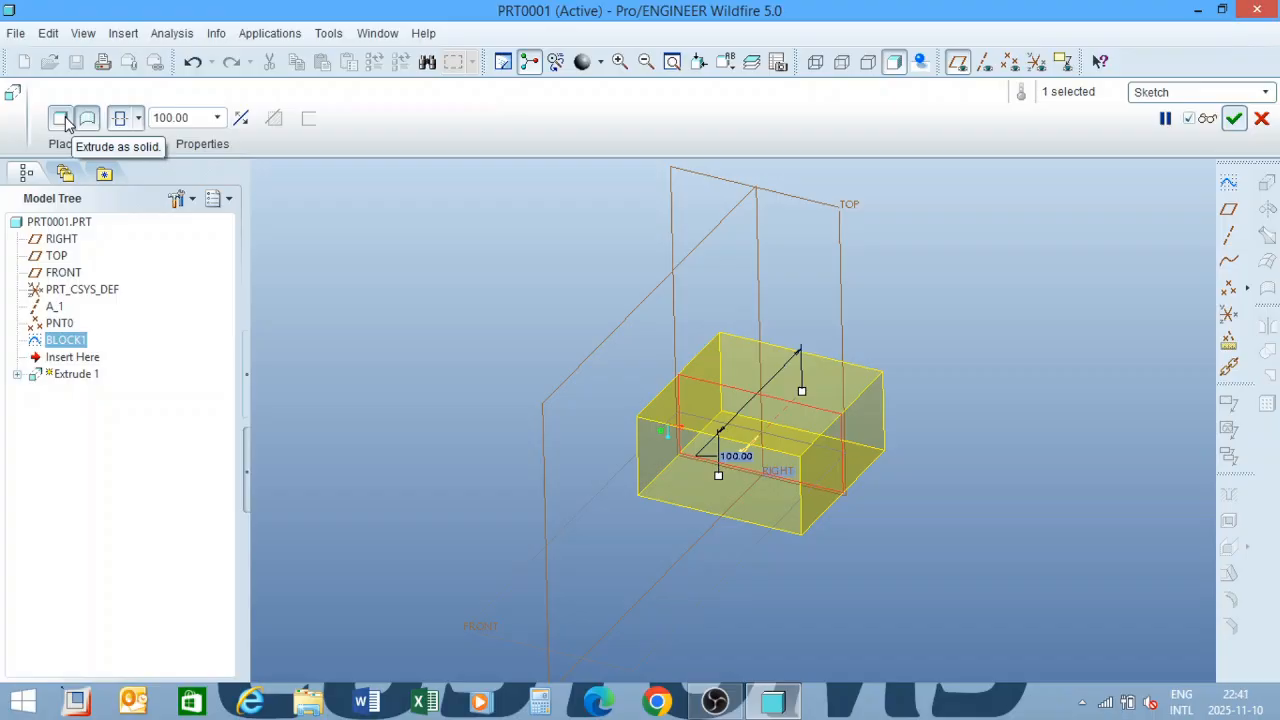
click(62, 119)
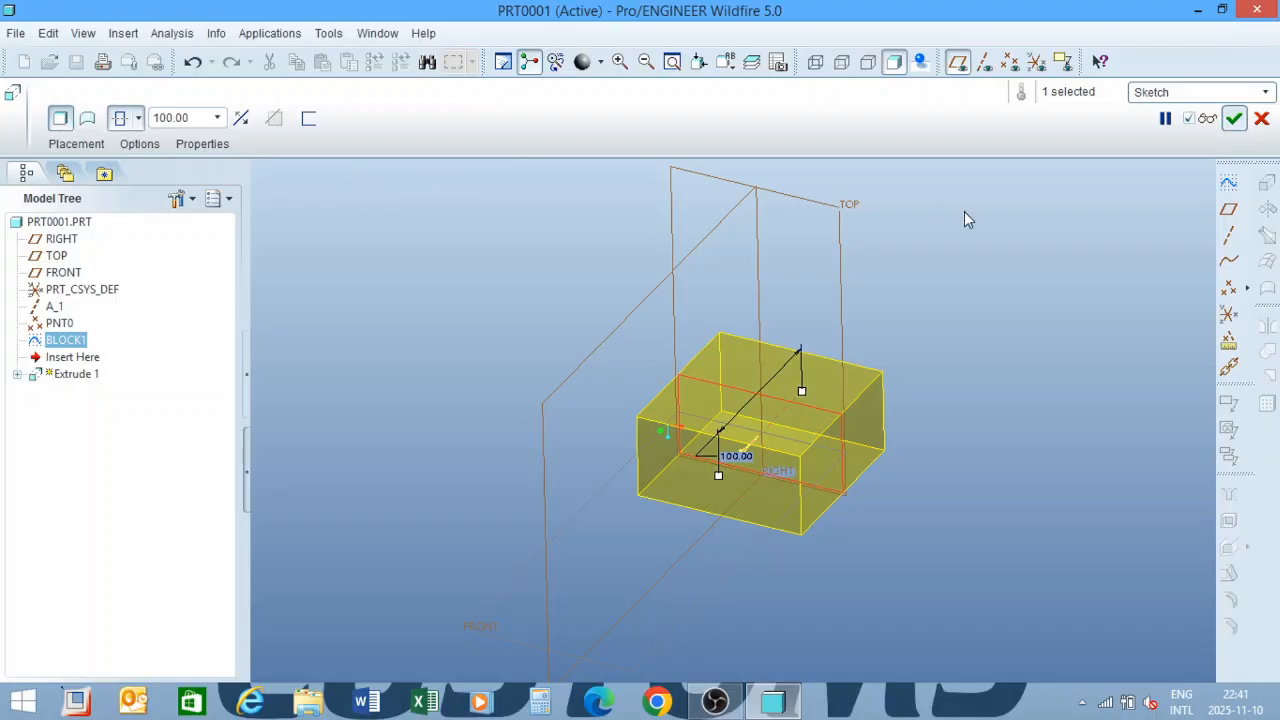
Complete the symmetric solid extrusion of the BLOCK1 sketch and inspect the resulting block.
click(1235, 120)
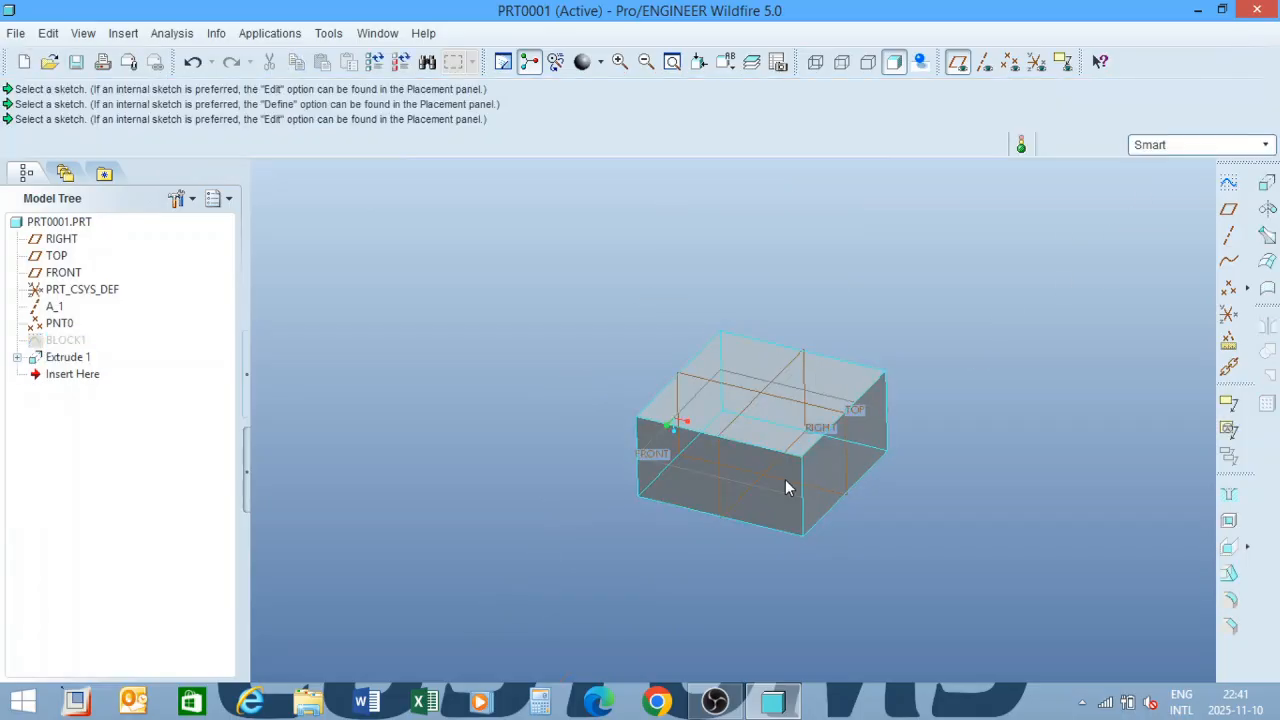
middle_drag(742, 450, 812, 454)
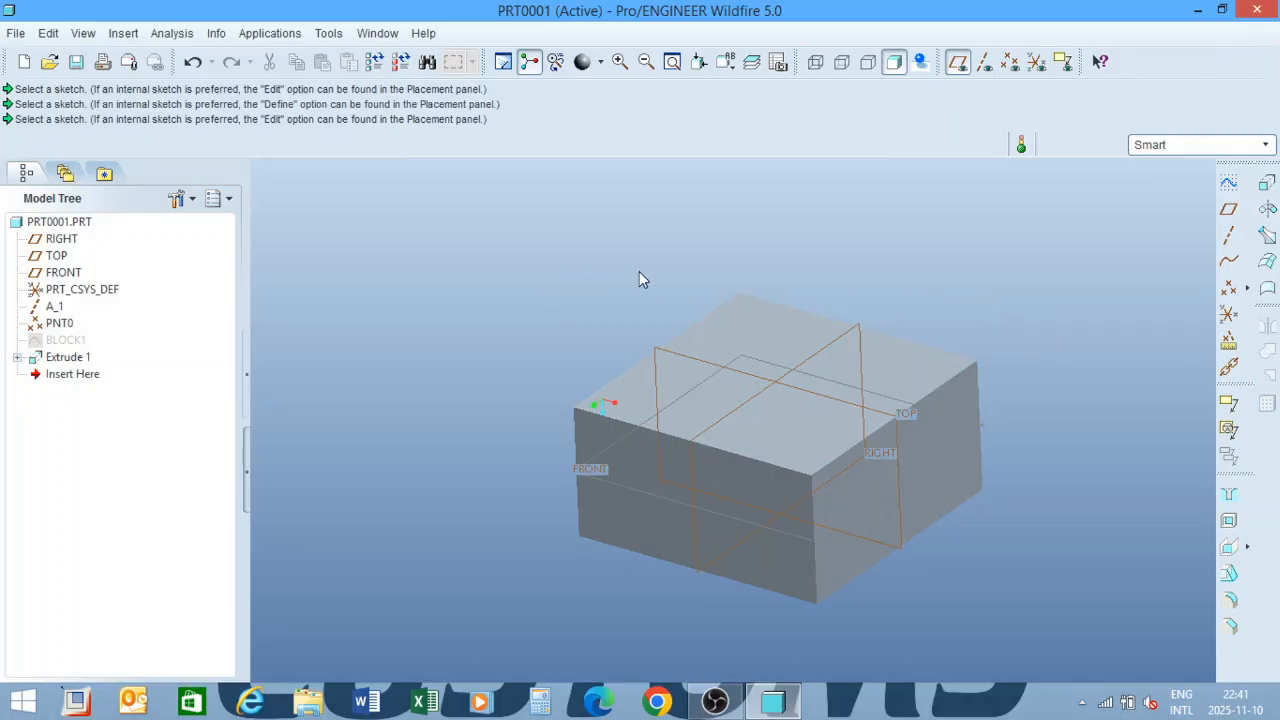
Redefine Extrude 1 as a surface instead of a solid and inspect the hollow shape.
click(64, 362)
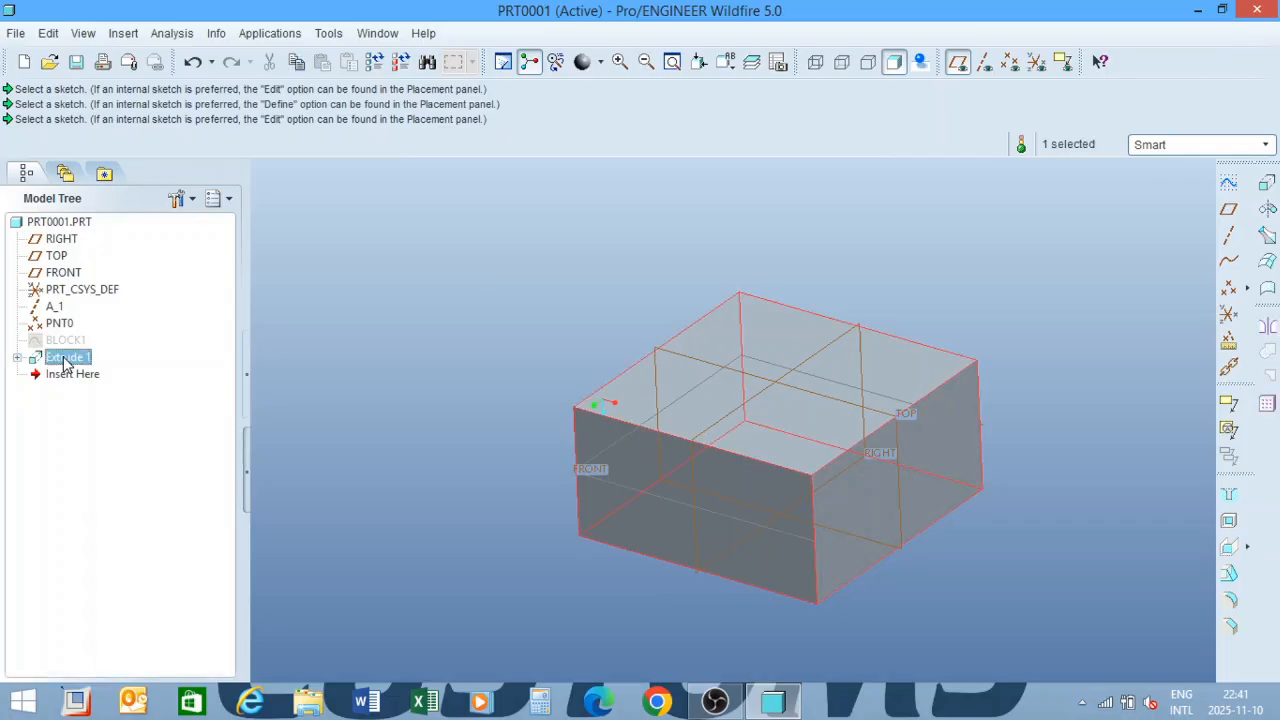
right_click(64, 362)
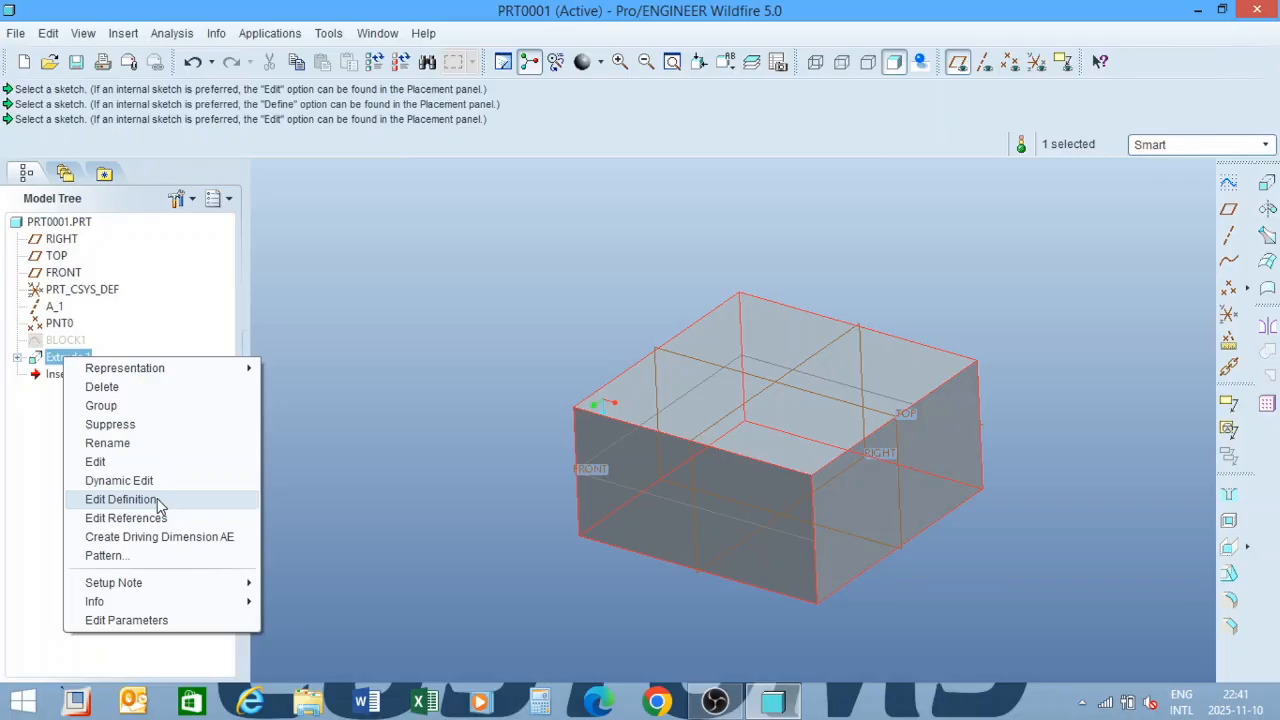
click(121, 499)
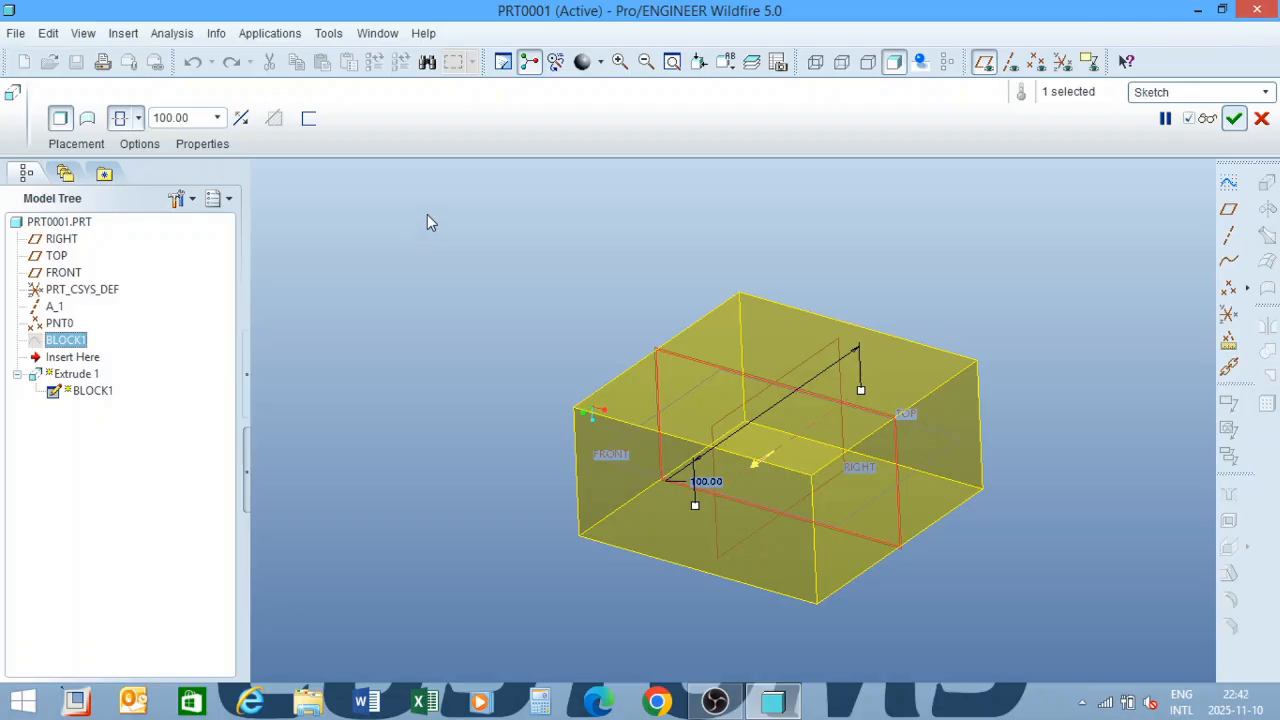
click(88, 121)
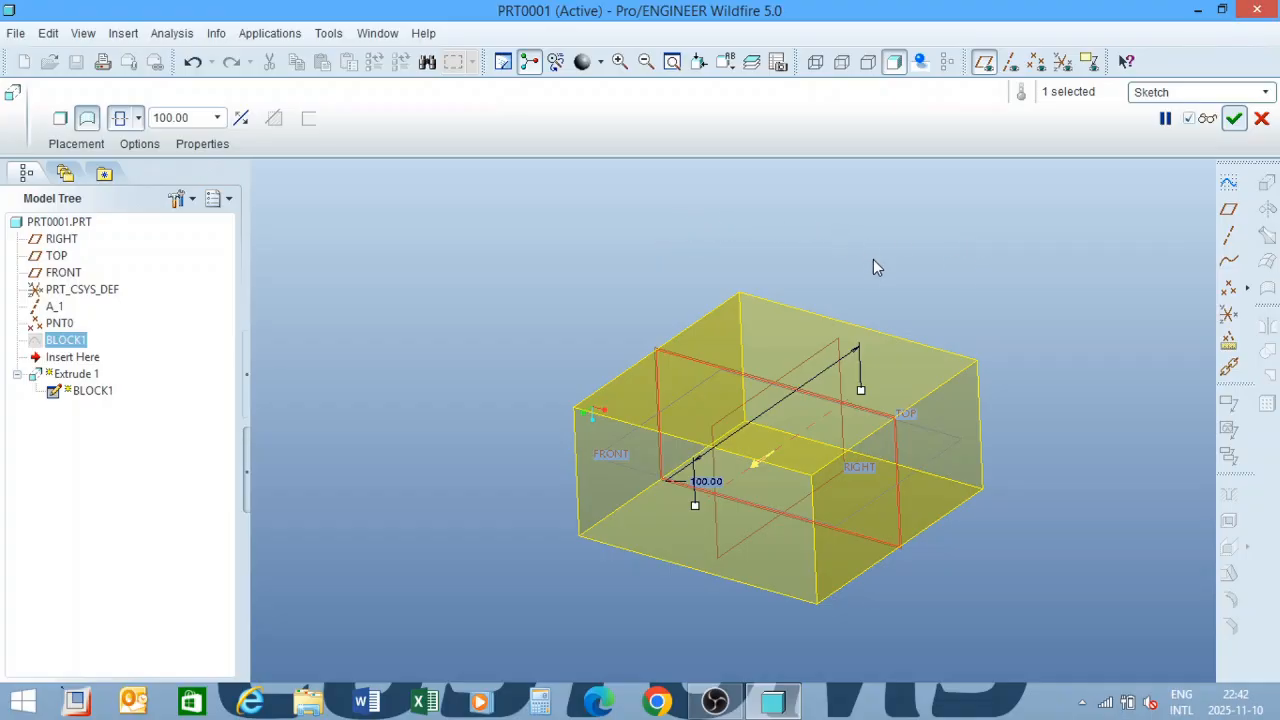
click(1235, 120)
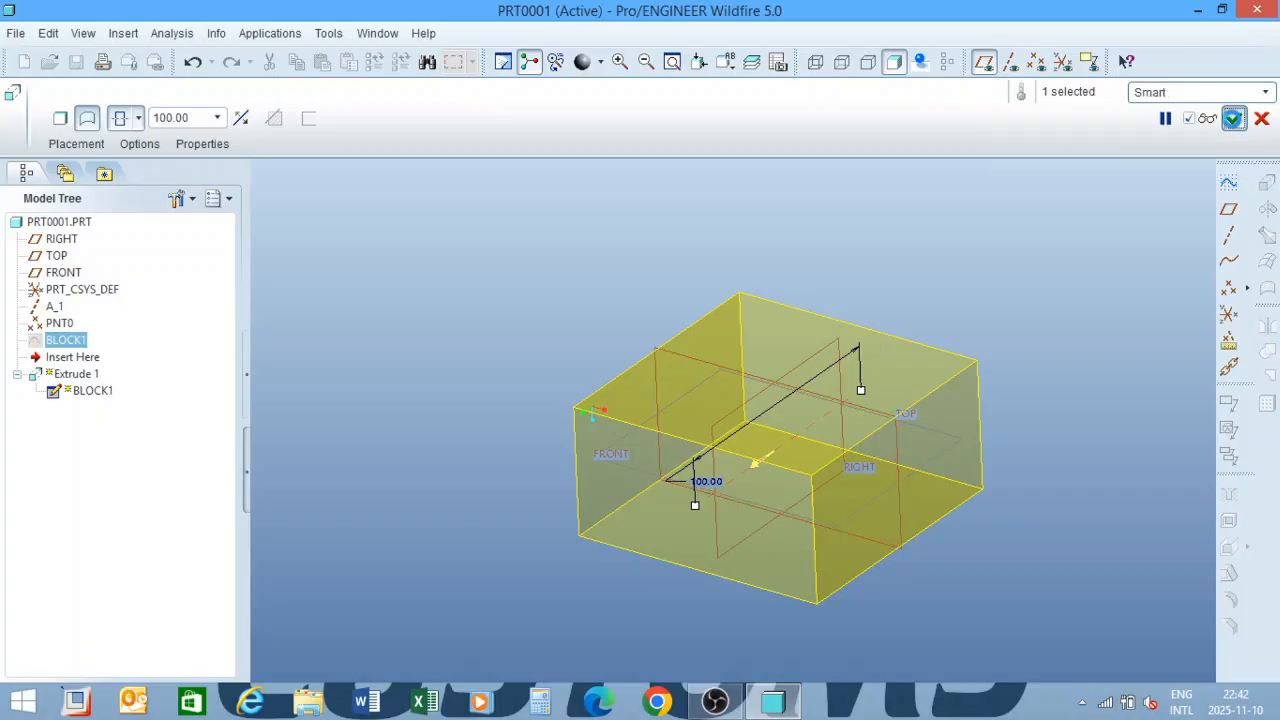
mouse_move(840, 289)
middle_down()
mouse_move(868, 277)
mouse_move(862, 250)
mouse_move(844, 286)
middle_up()
middle_drag(785, 314, 829, 300)
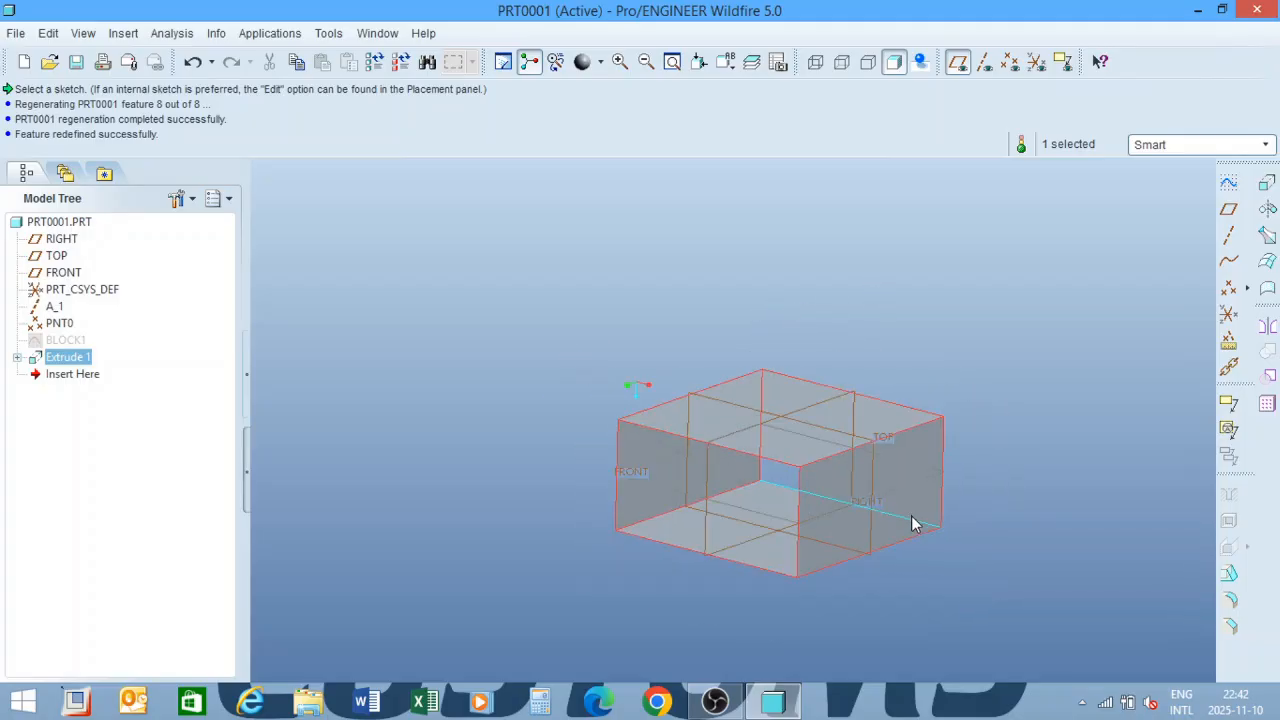
scroll(913, 514, down, 1)
scroll(445, 225, up, 1)
scroll(659, 468, down, 1)
scroll(634, 350, down, 1)
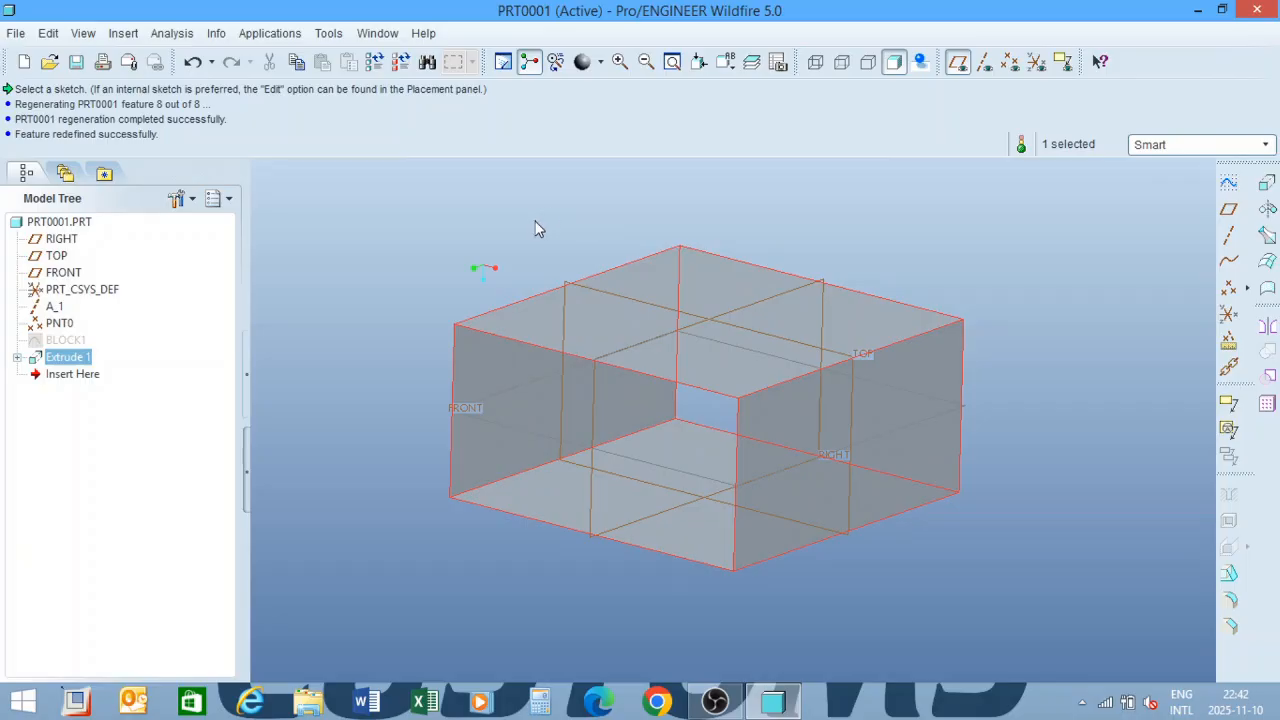
click(396, 308)
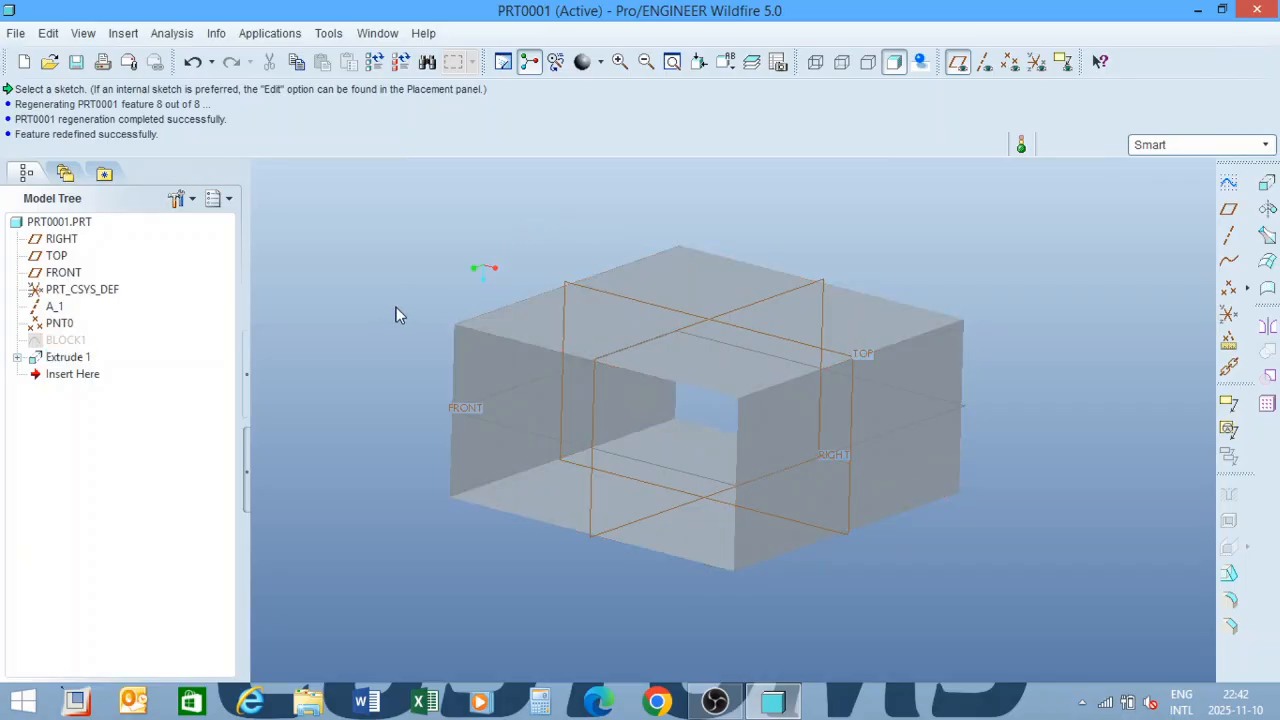
Redefine Extrude 1 as a solid with a thickened sketch, using a wall thickness of 2.
click(67, 360)
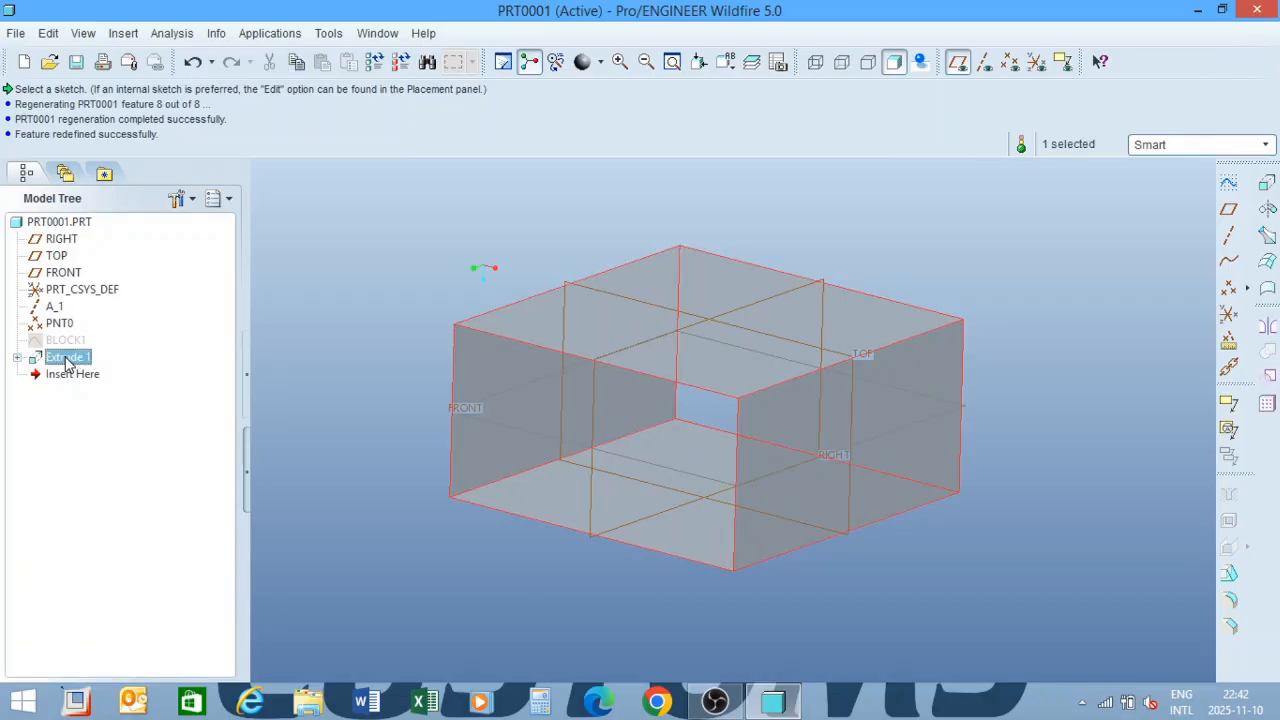
right_click(67, 362)
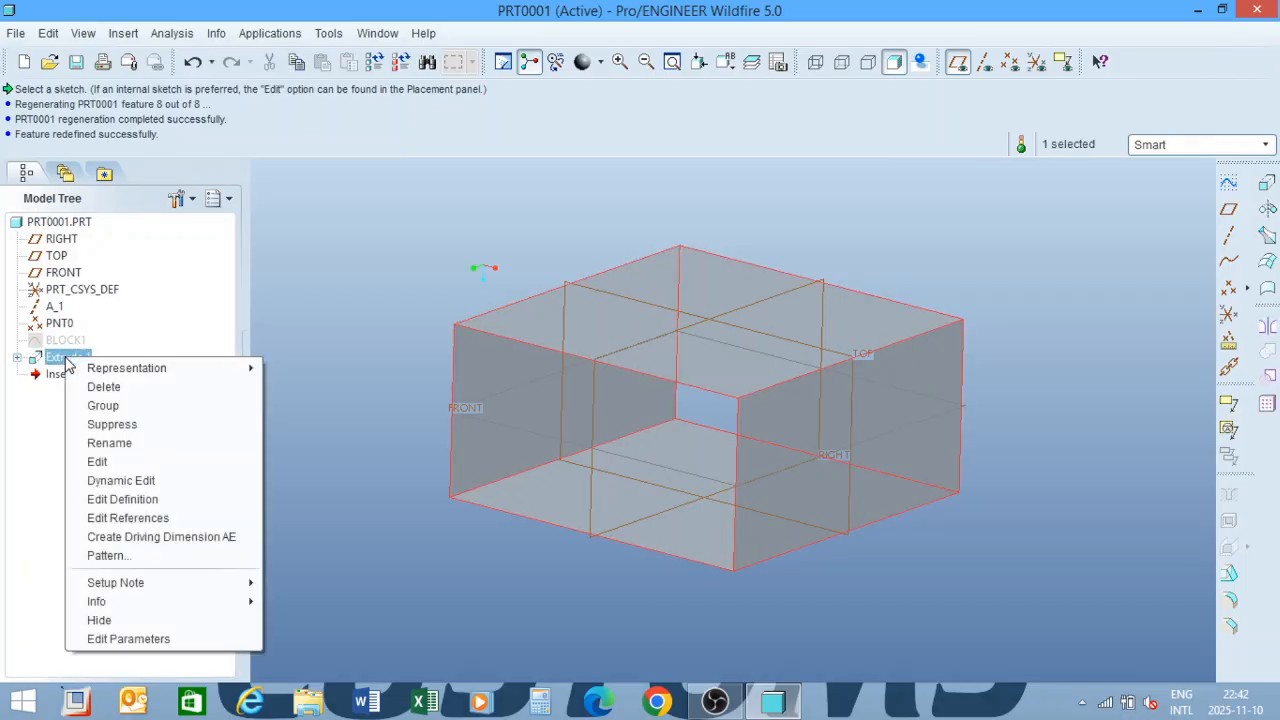
click(130, 500)
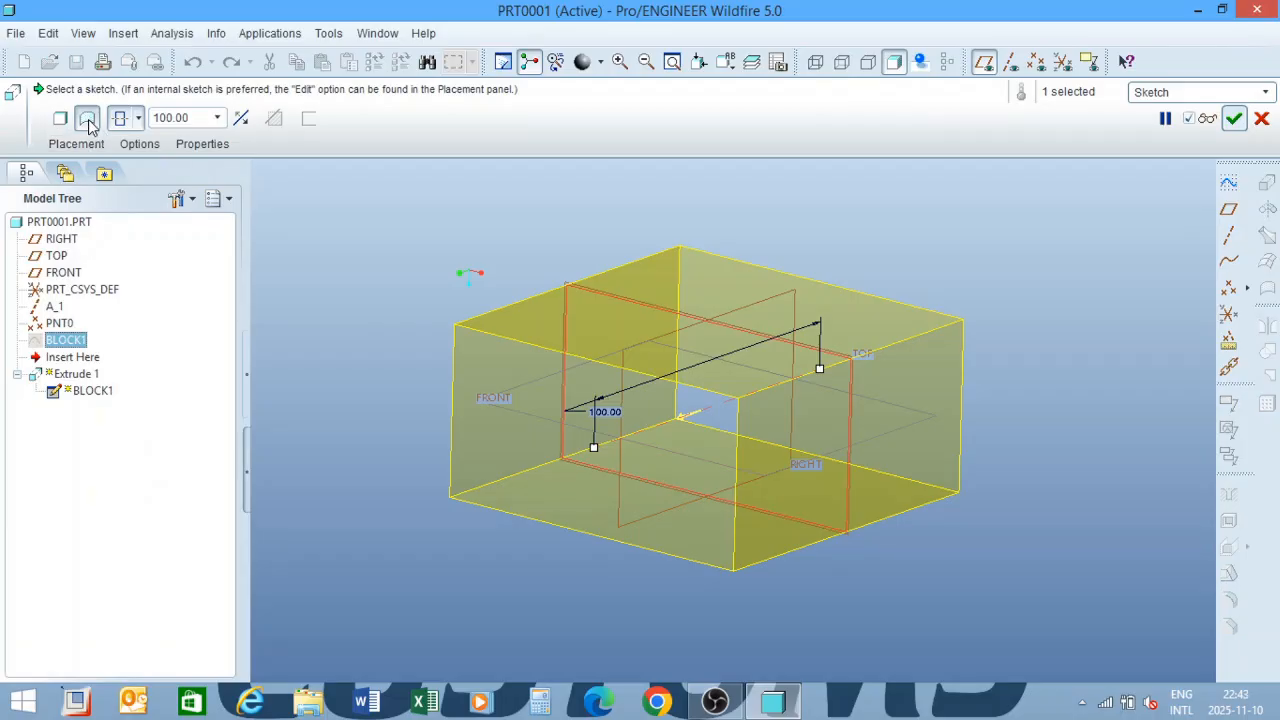
click(62, 120)
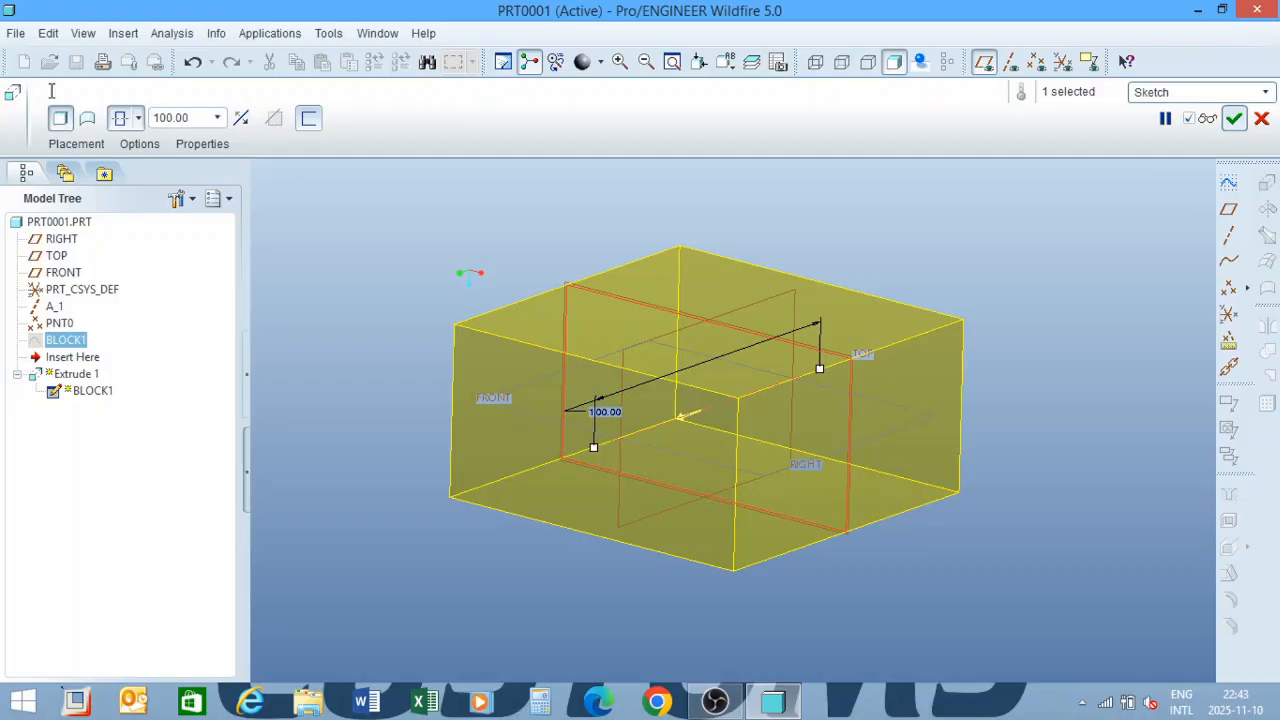
click(310, 119)
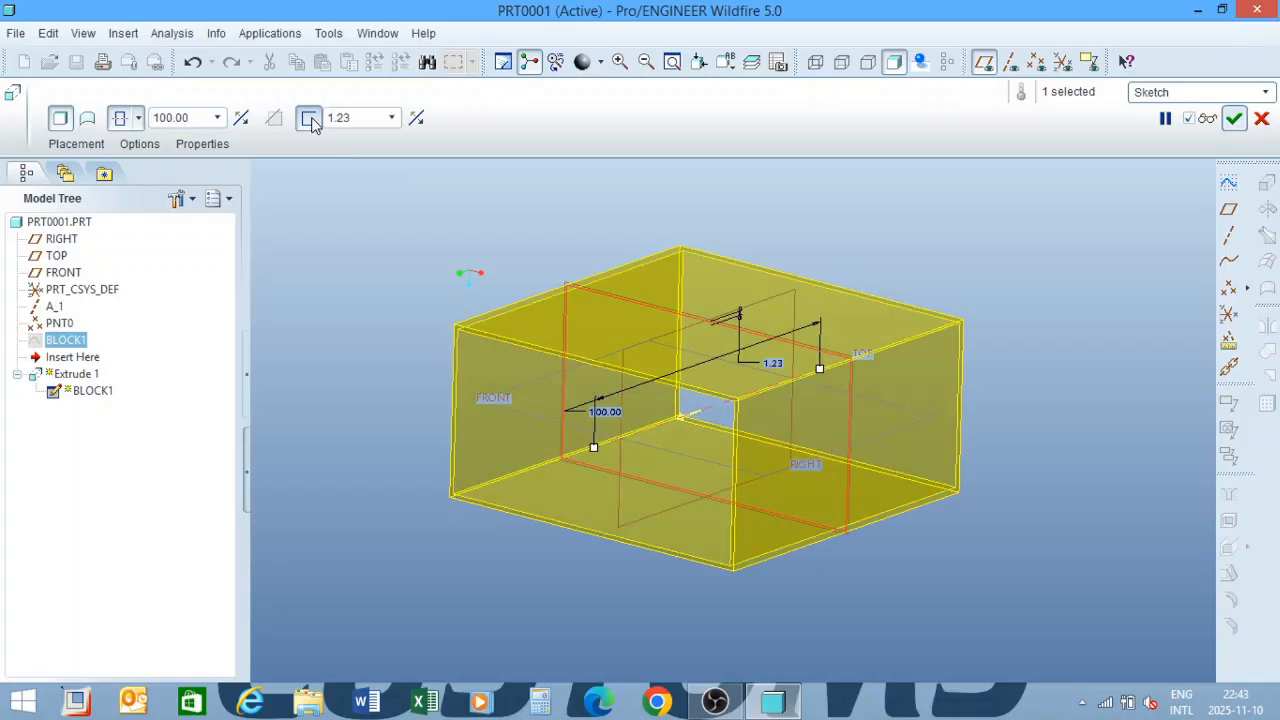
double_click(357, 125)
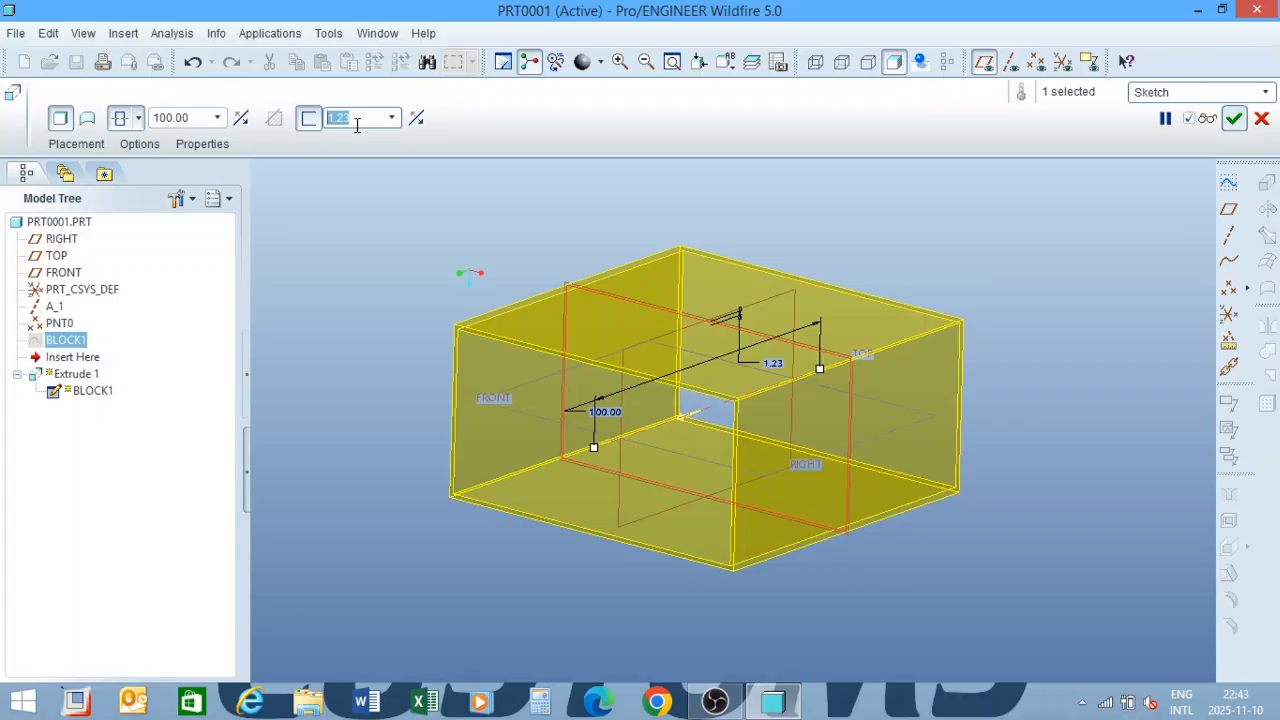
text(2)
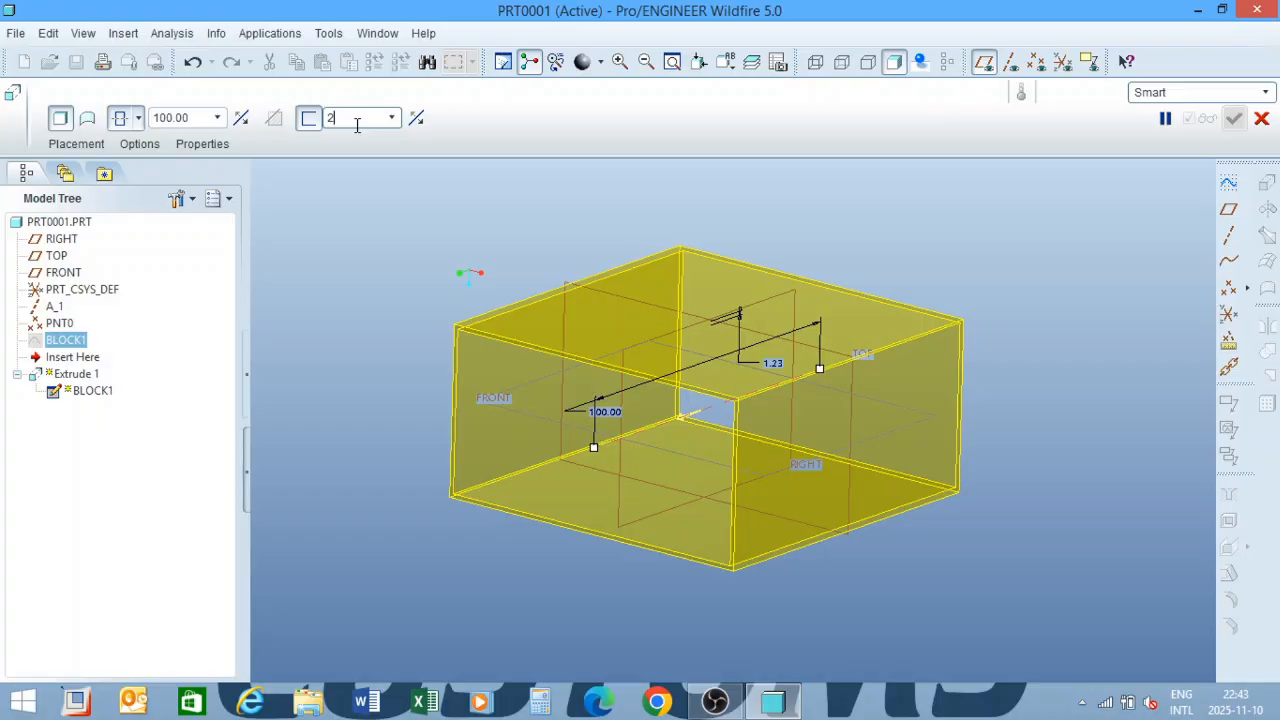
key(Return)
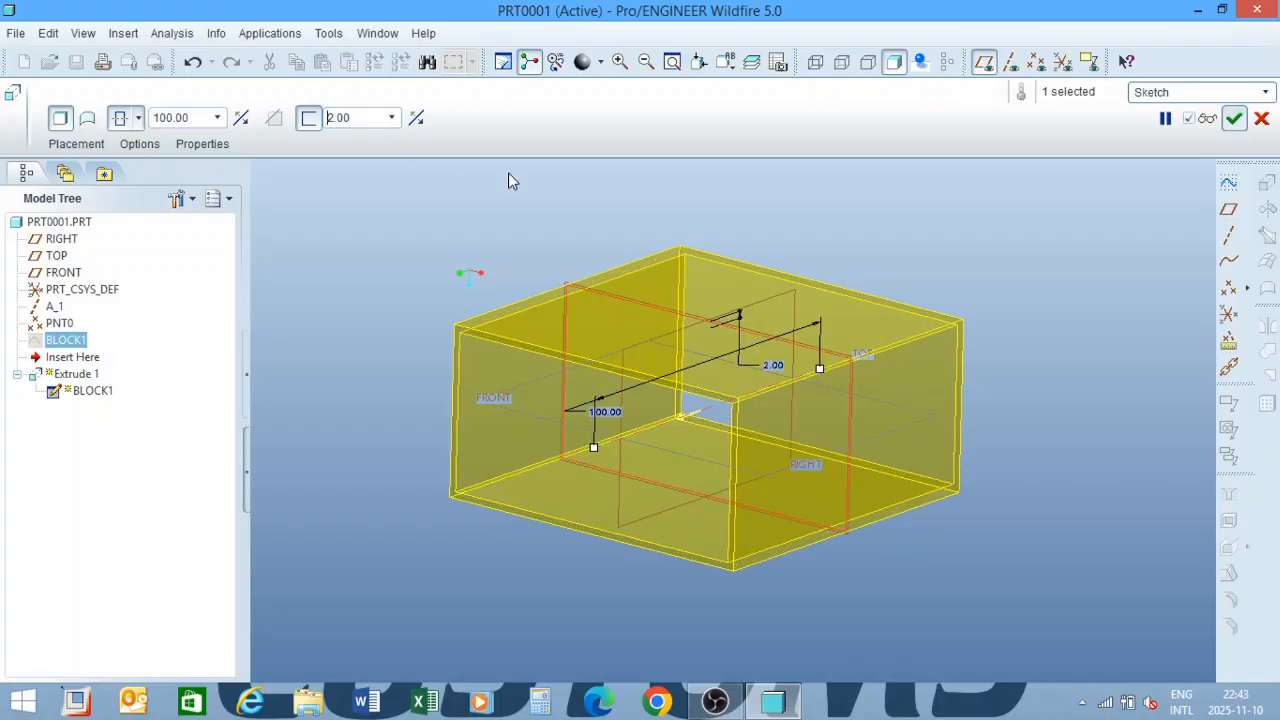
middle_click(761, 379)
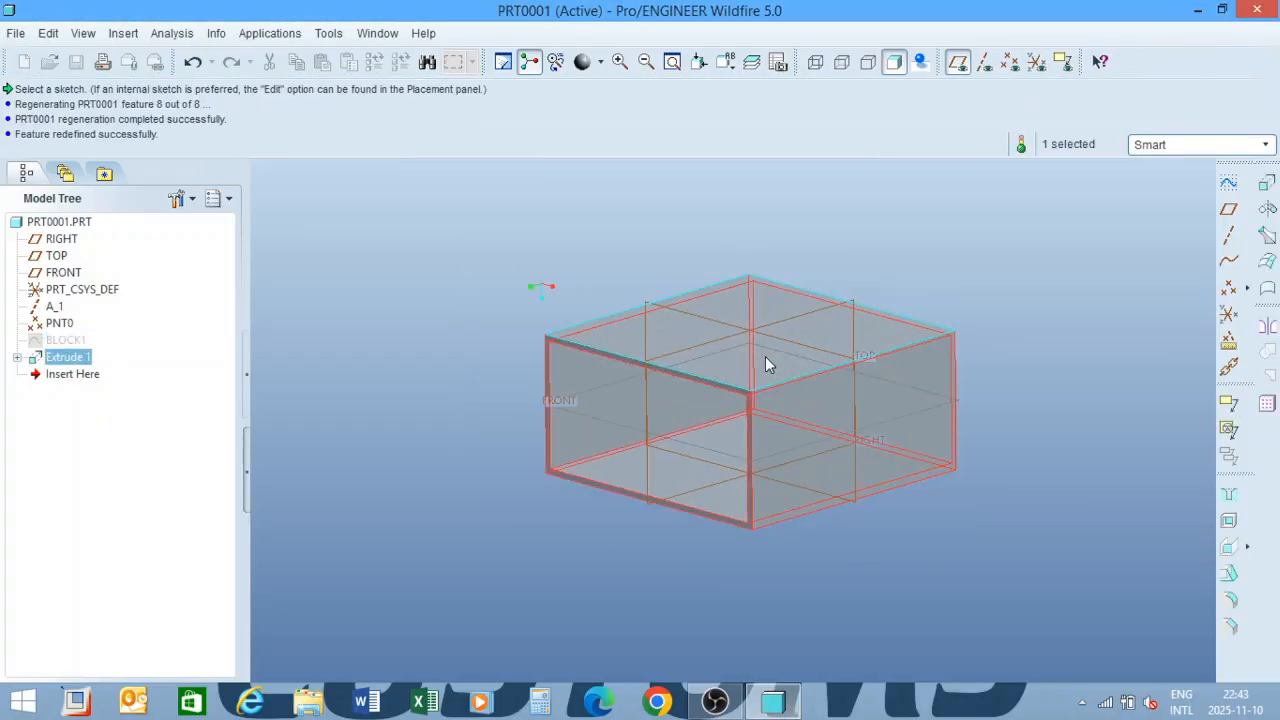
click(424, 396)
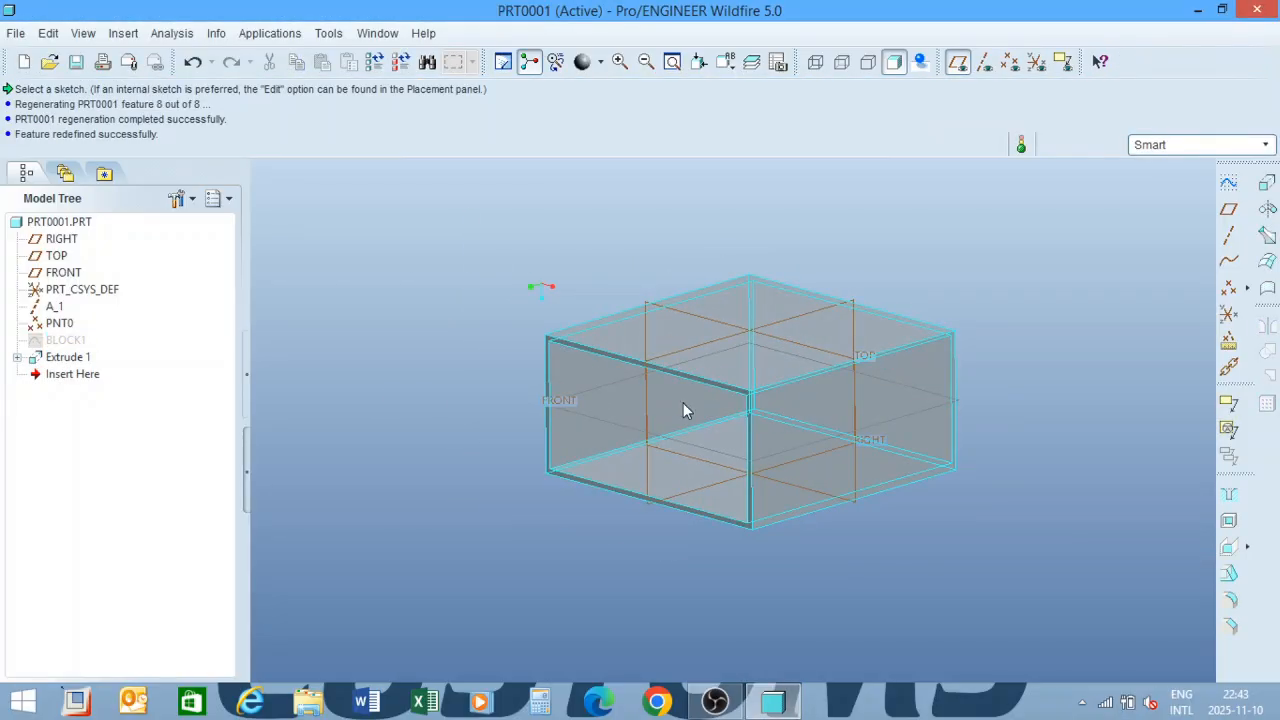
mouse_move(740, 423)
middle_down()
mouse_move(1054, 491)
mouse_move(1066, 471)
mouse_move(1103, 484)
mouse_move(1119, 520)
middle_up()
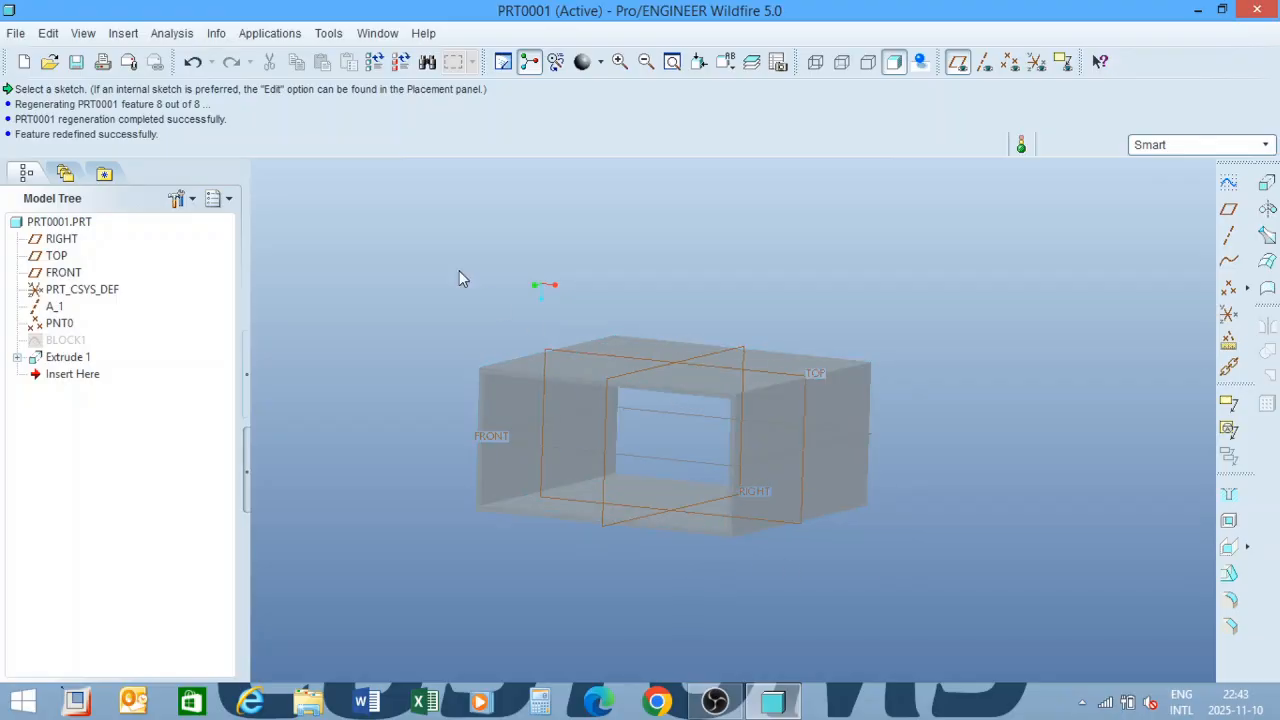
middle_drag(653, 268, 640, 300)
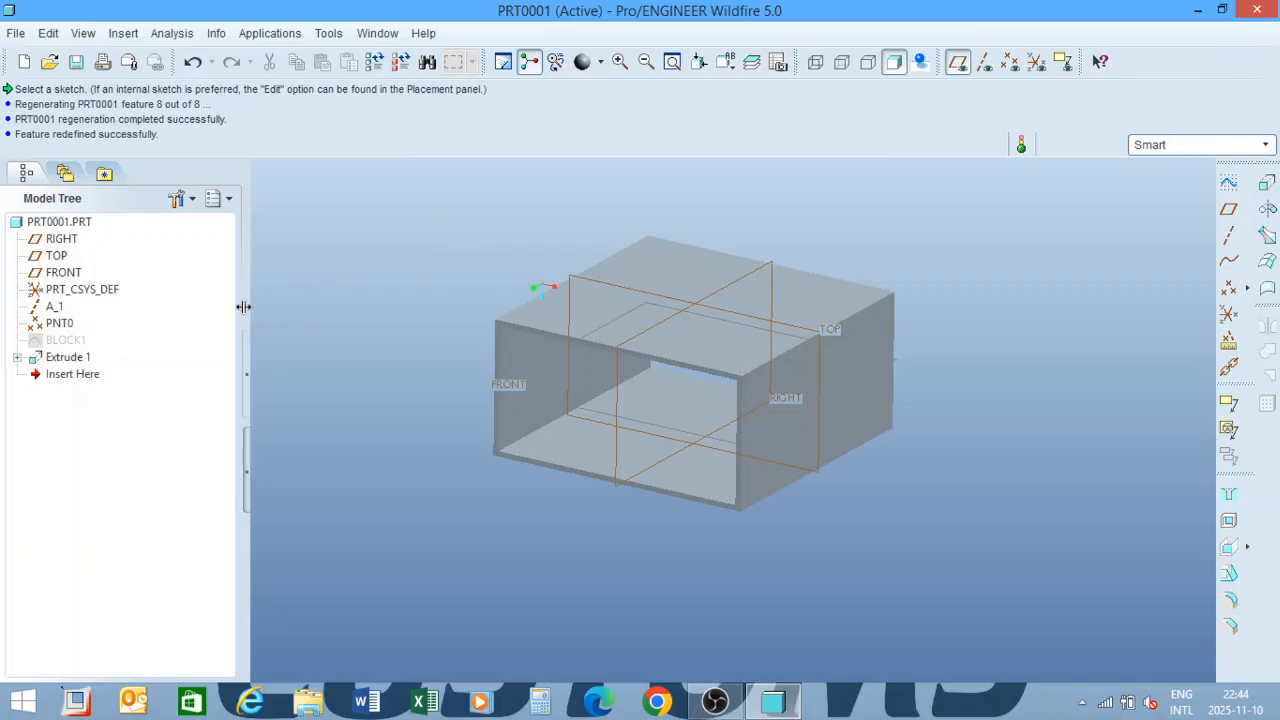
Reopen the definition of Extrude 1 and orient the model to the saved TOP view to see the wall profile.
click(77, 360)
right_click(77, 360)
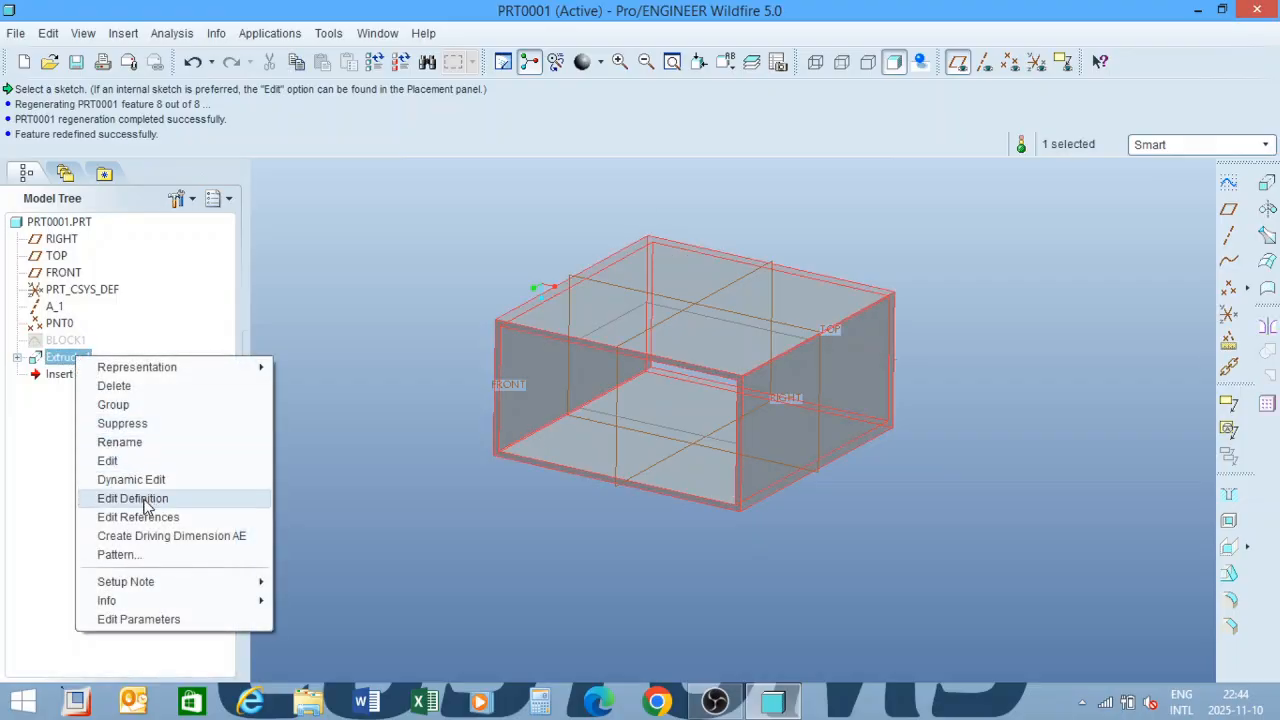
click(133, 498)
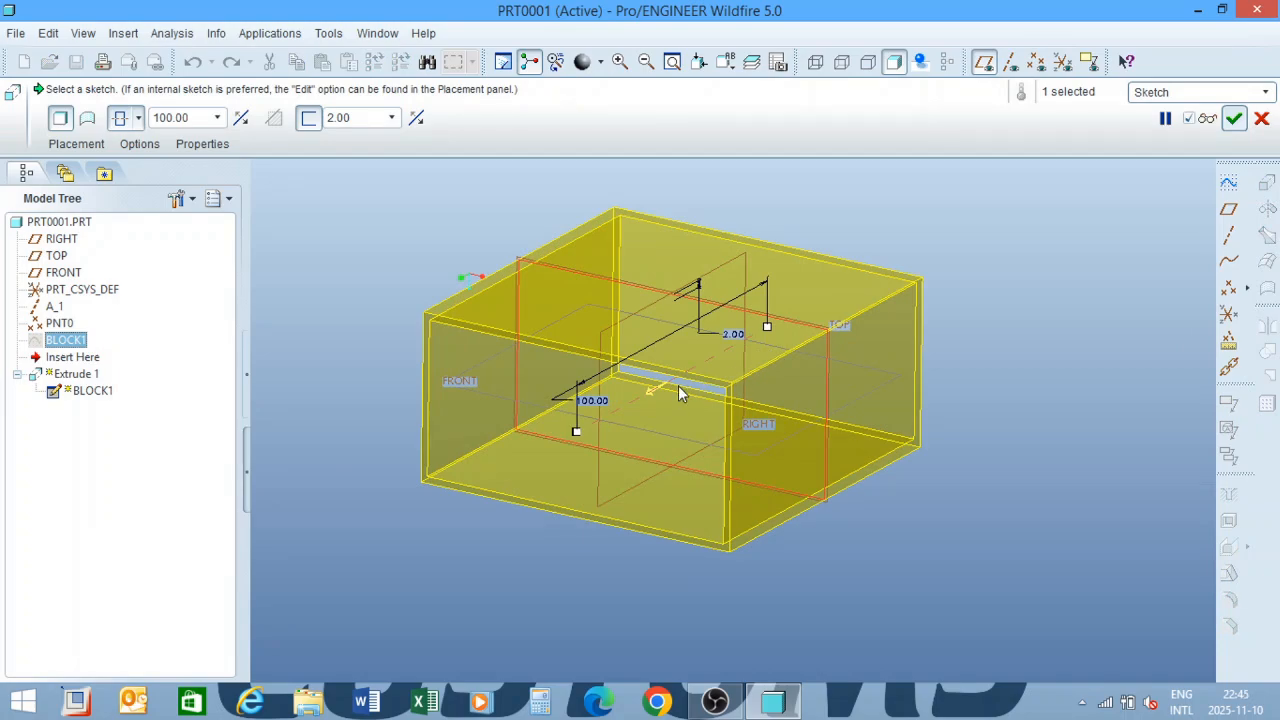
mouse_move(677, 394)
middle_down()
mouse_move(705, 349)
mouse_move(708, 366)
middle_up()
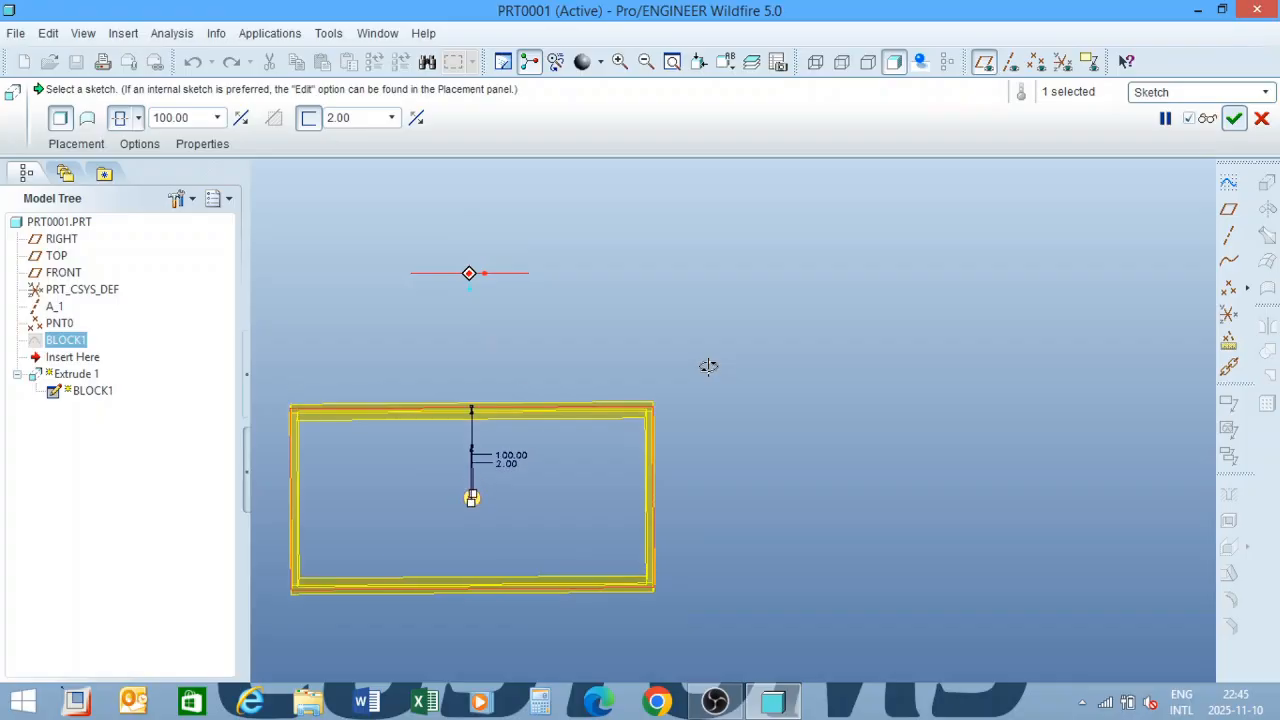
scroll(865, 362, up, 2)
scroll(617, 450, down, 2)
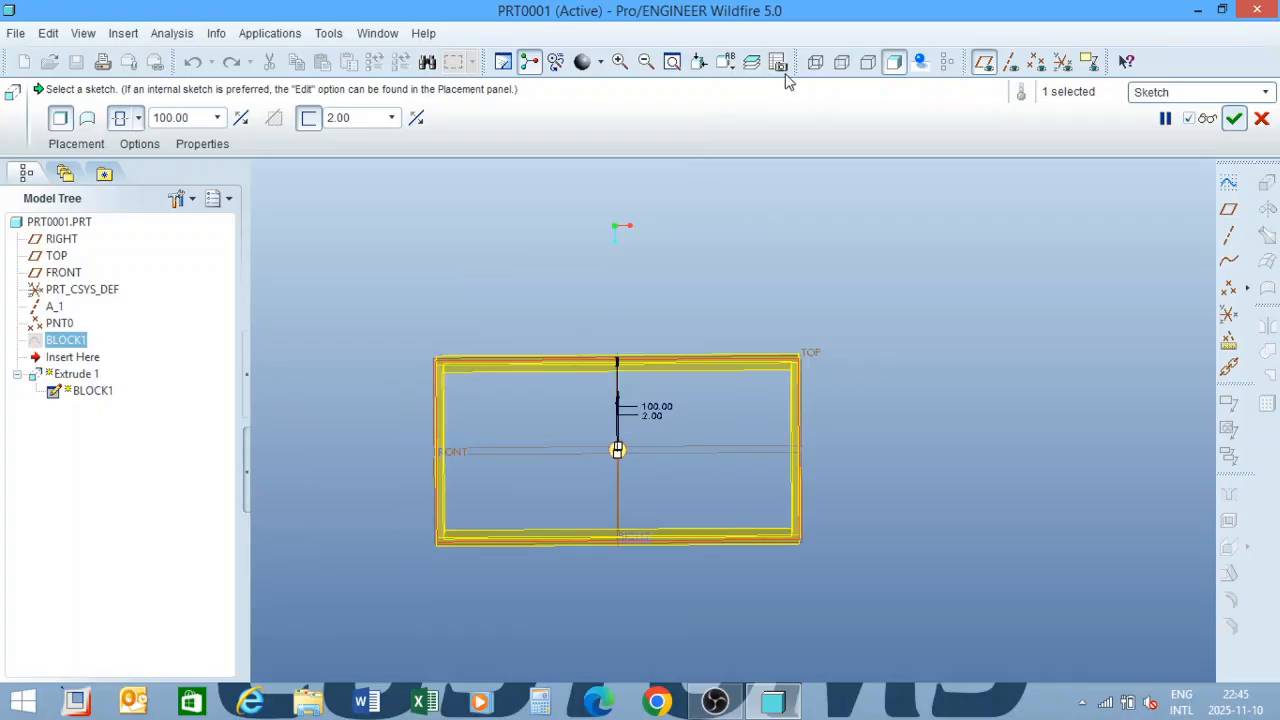
click(726, 62)
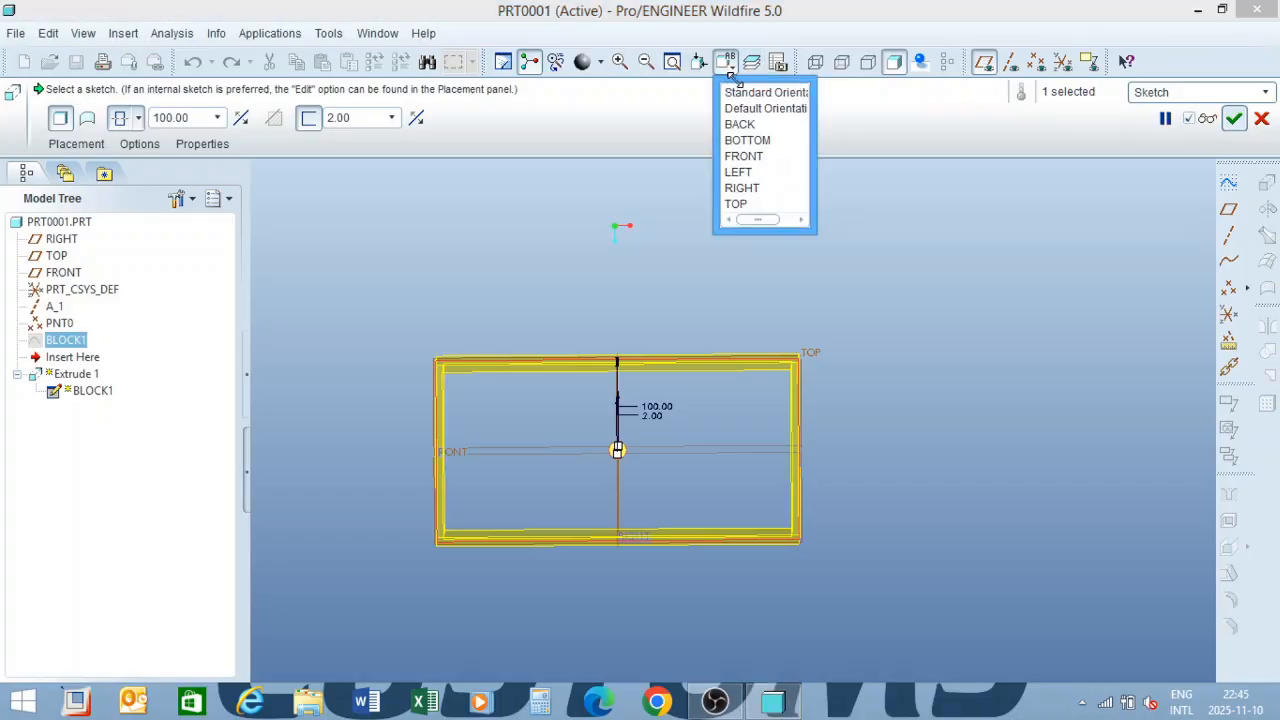
click(750, 157)
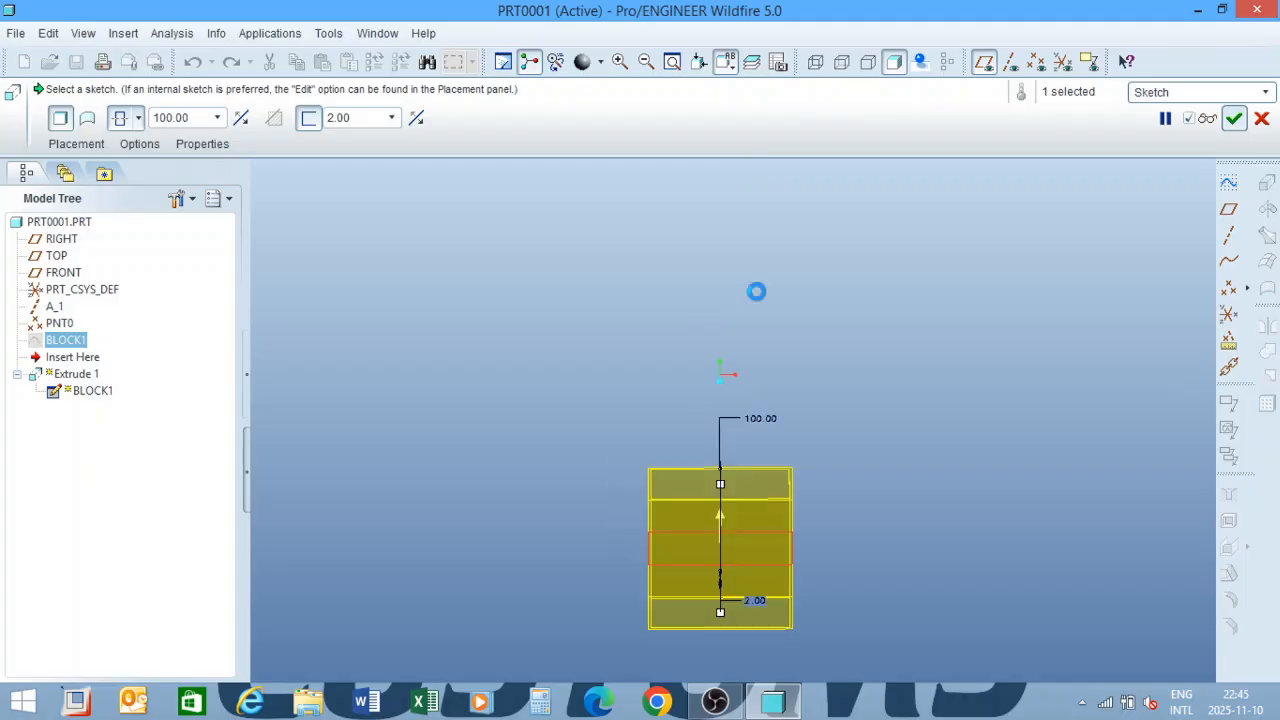
click(726, 62)
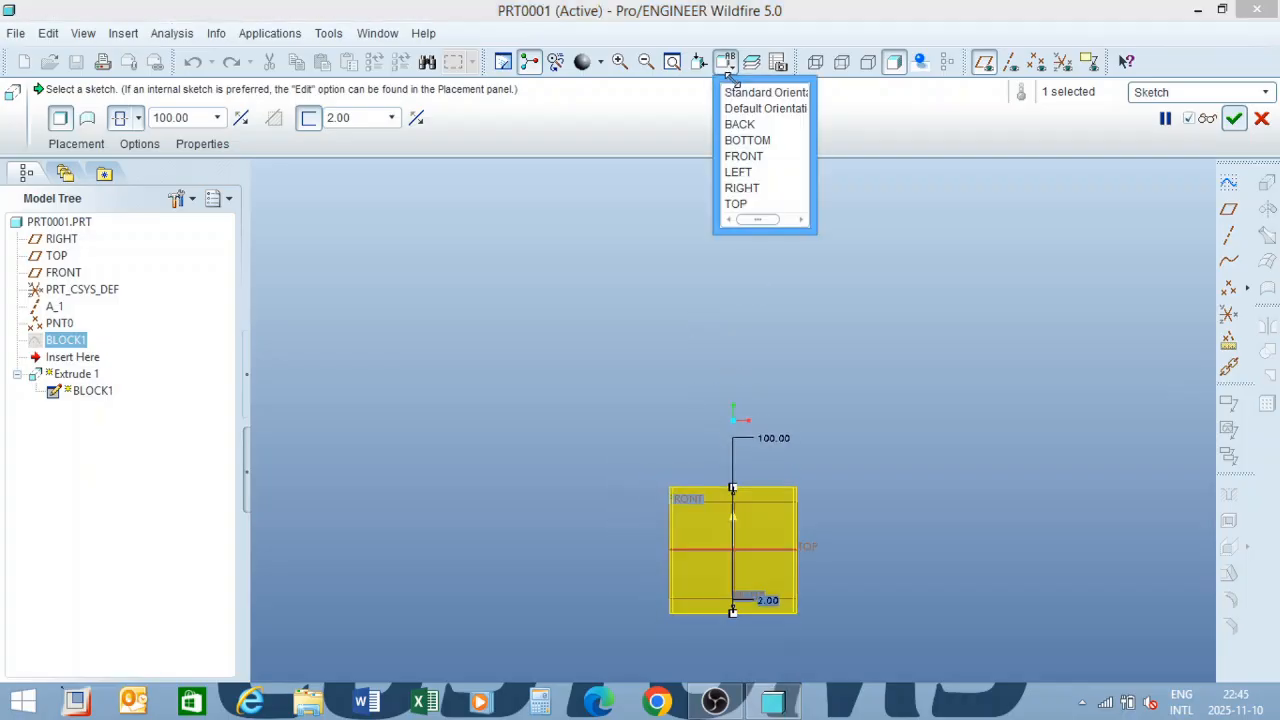
click(748, 203)
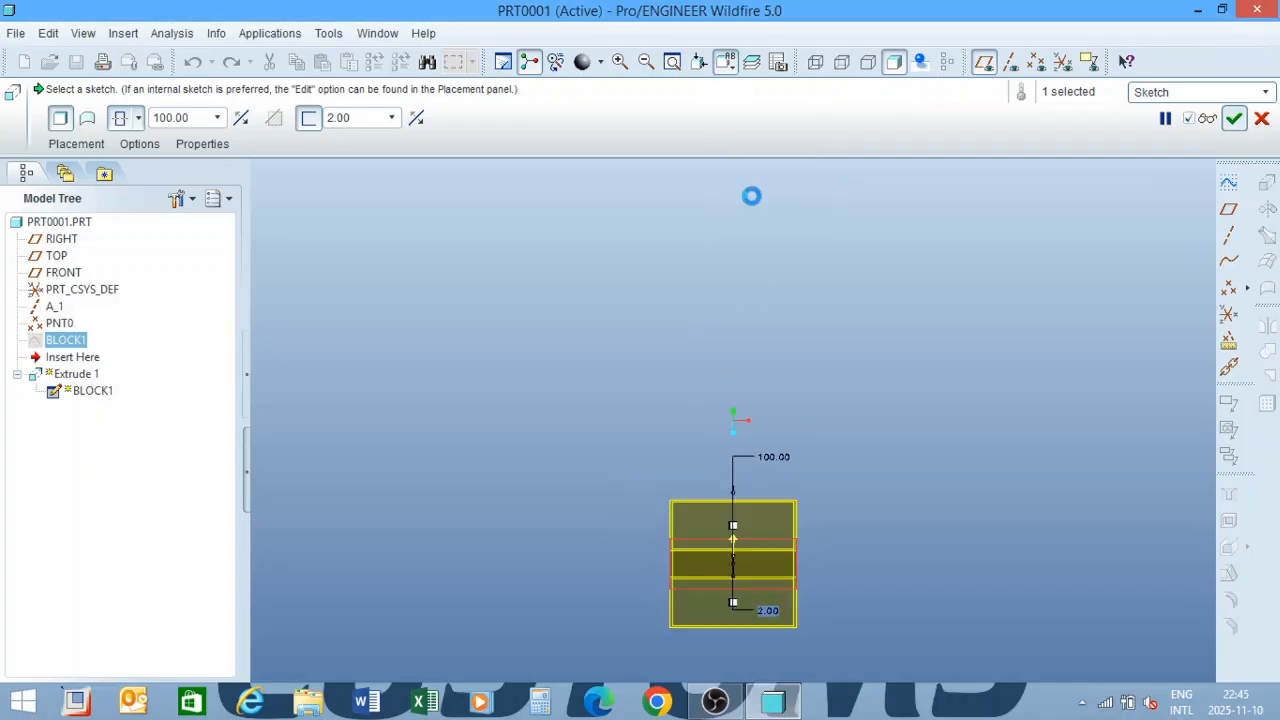
scroll(716, 520, down, 5)
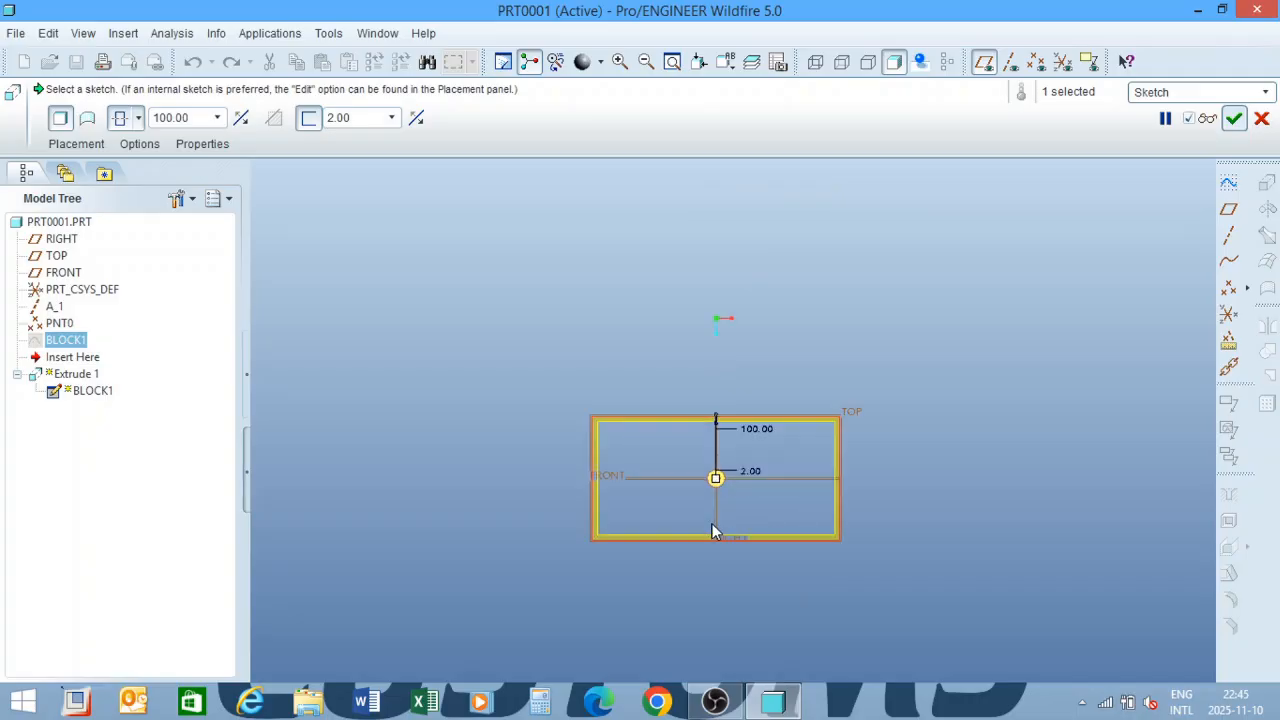
scroll(720, 514, down, 2)
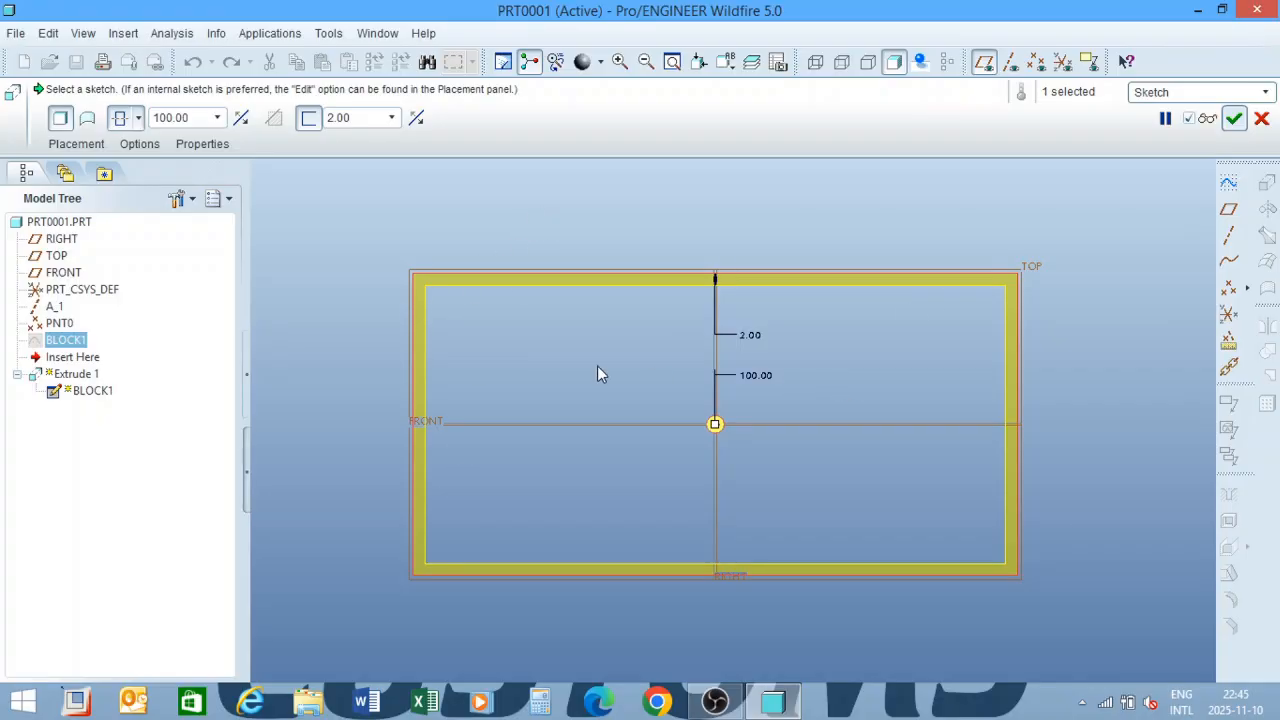
Try the wall thickness outside the sketch and on both sides of it, and return it to the inside.
click(417, 119)
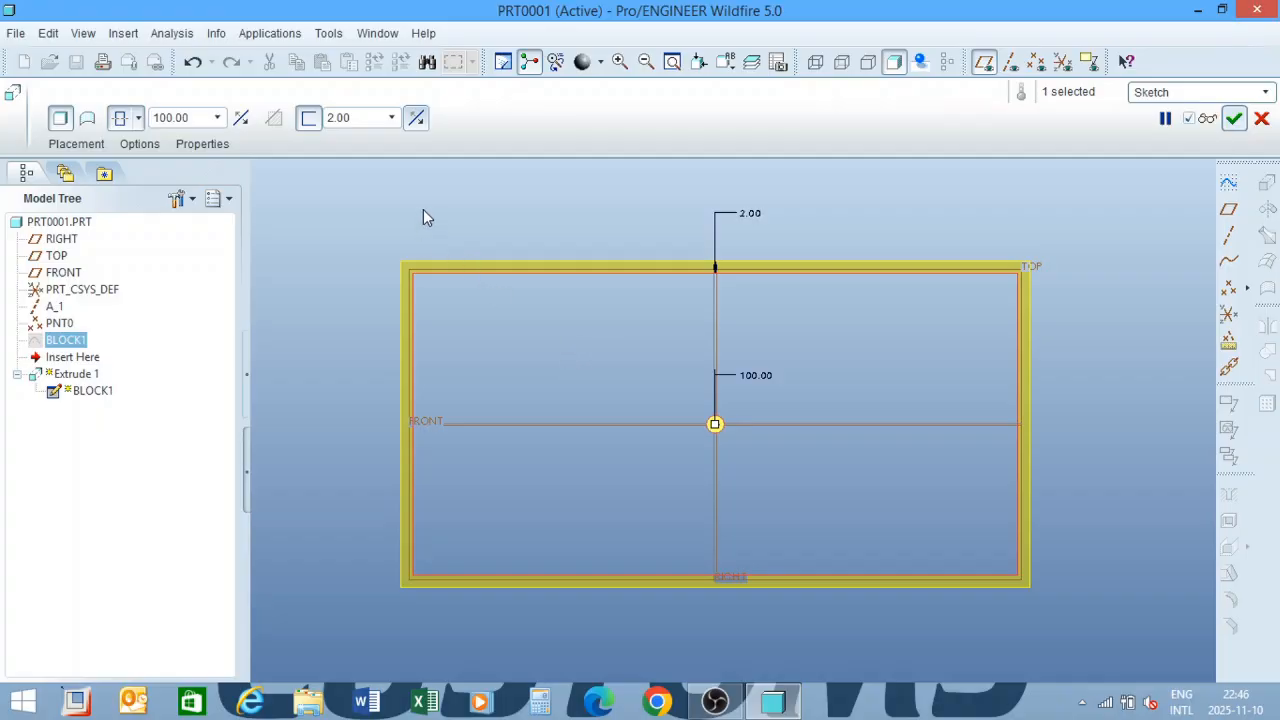
click(416, 119)
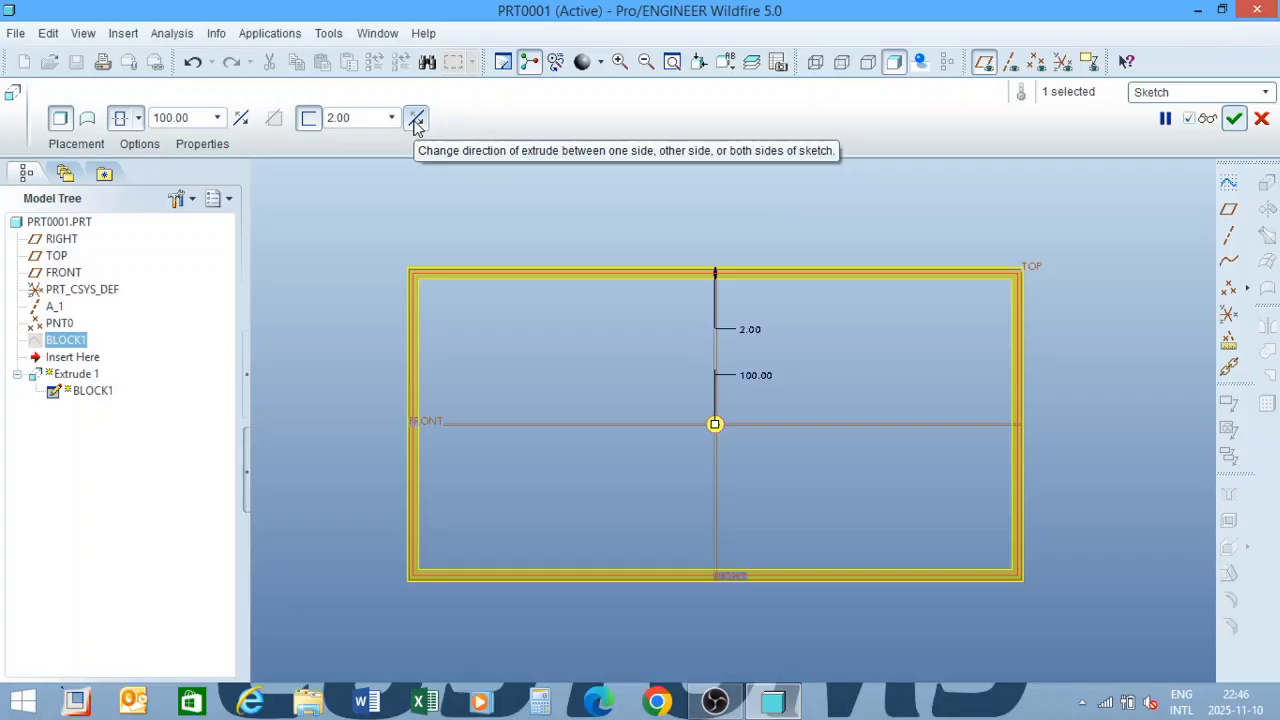
click(416, 119)
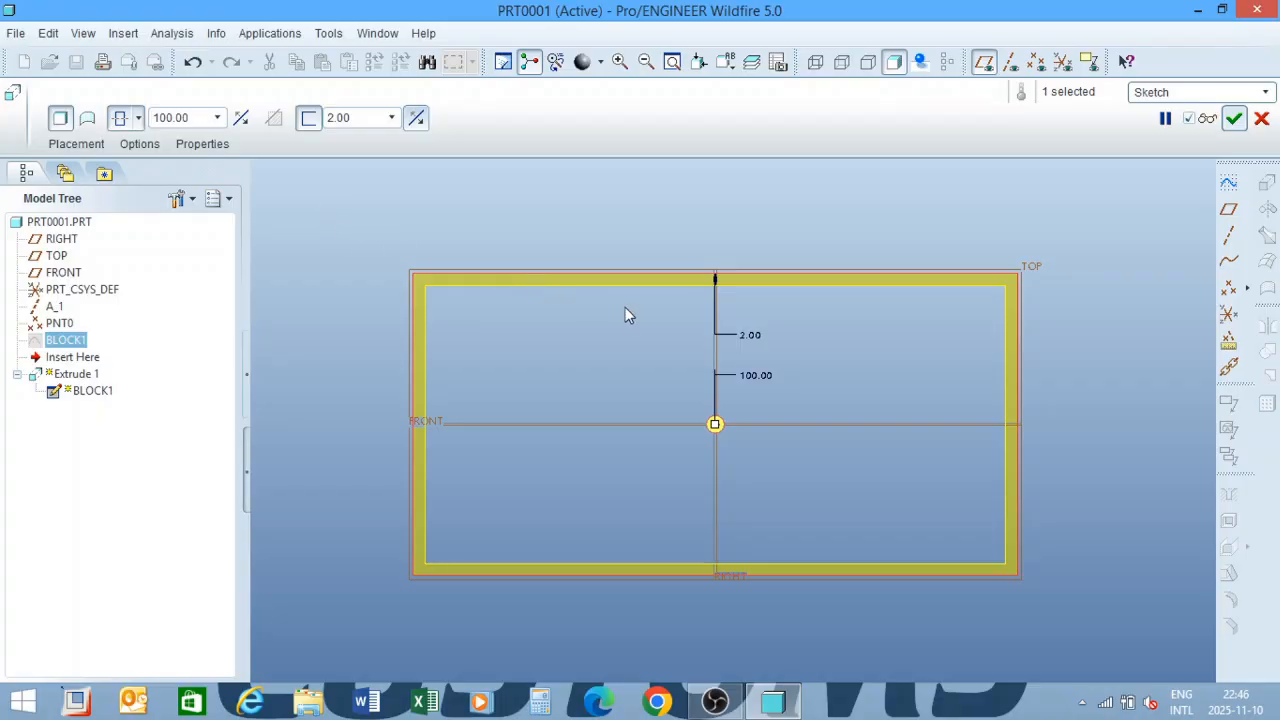
Accept the redefined Extrude 1 with its wall thickness inside the sketch and inspect the thin-walled block at an angle.
middle_click(597, 328)
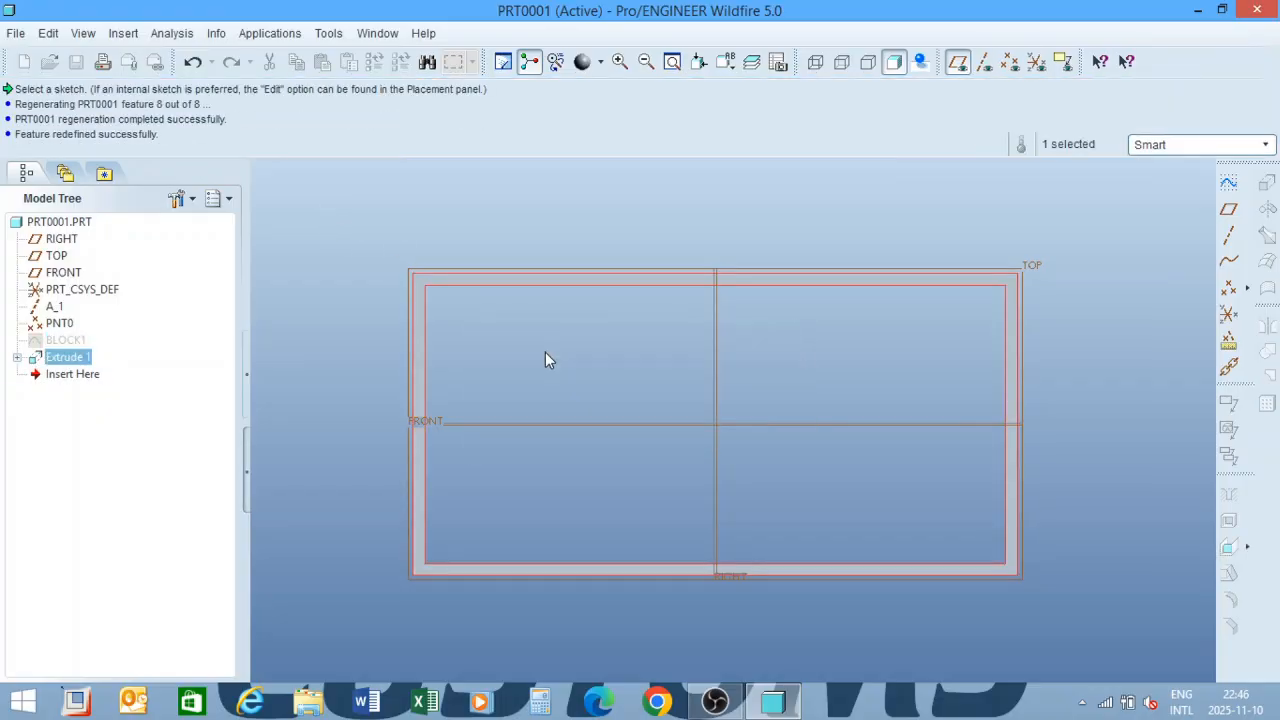
middle_drag(752, 335, 752, 347)
scroll(607, 482, up, 3)
mouse_move(607, 483)
middle_down()
mouse_move(660, 488)
mouse_move(677, 449)
mouse_move(654, 469)
mouse_move(665, 468)
middle_up()
scroll(666, 469, down, 2)
scroll(666, 470, up, 3)
scroll(799, 308, down, 2)
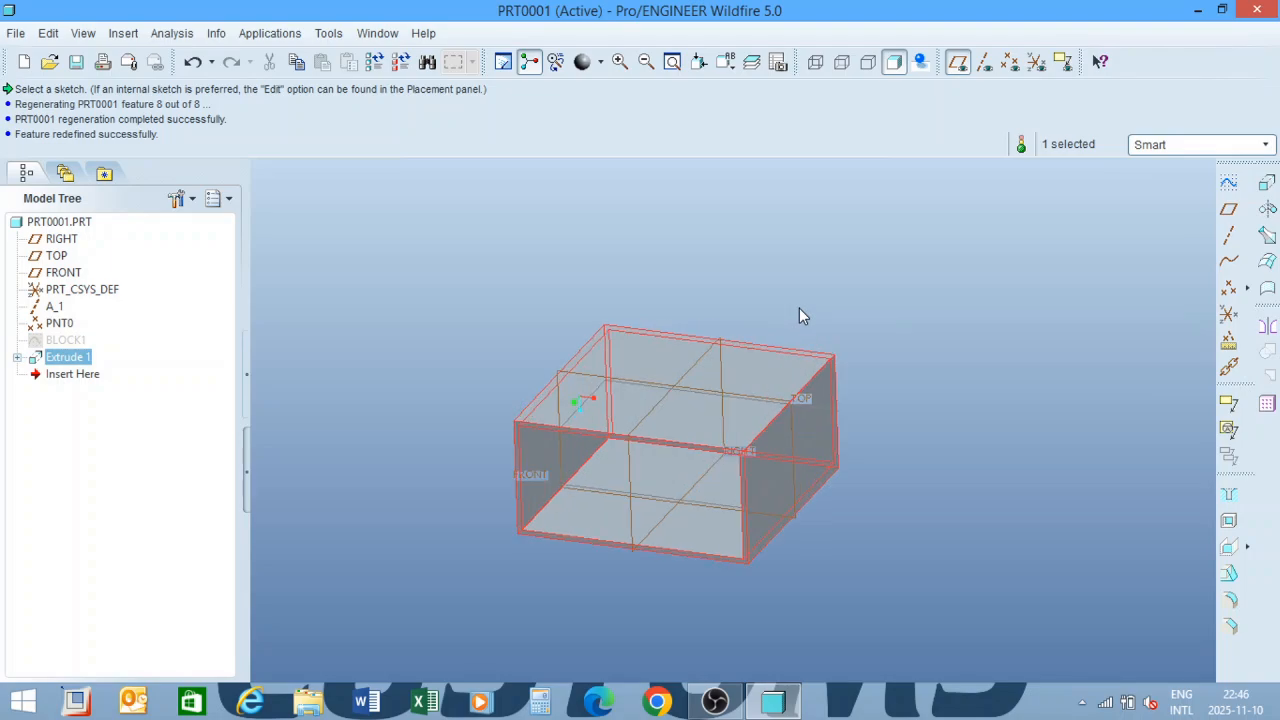
scroll(714, 466, down, 1)
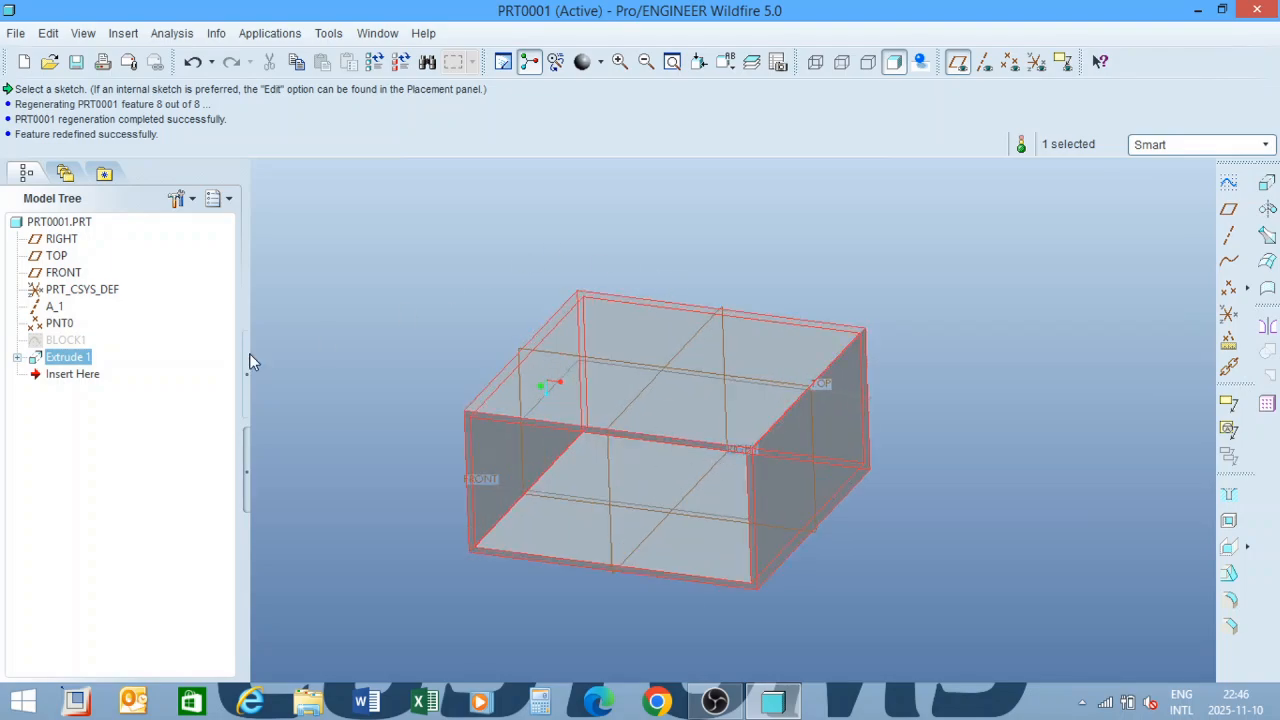
Reopen the definition of Extrude 1 to review its depth and wall thickness, accept it as is and deselect the feature.
right_click(57, 360)
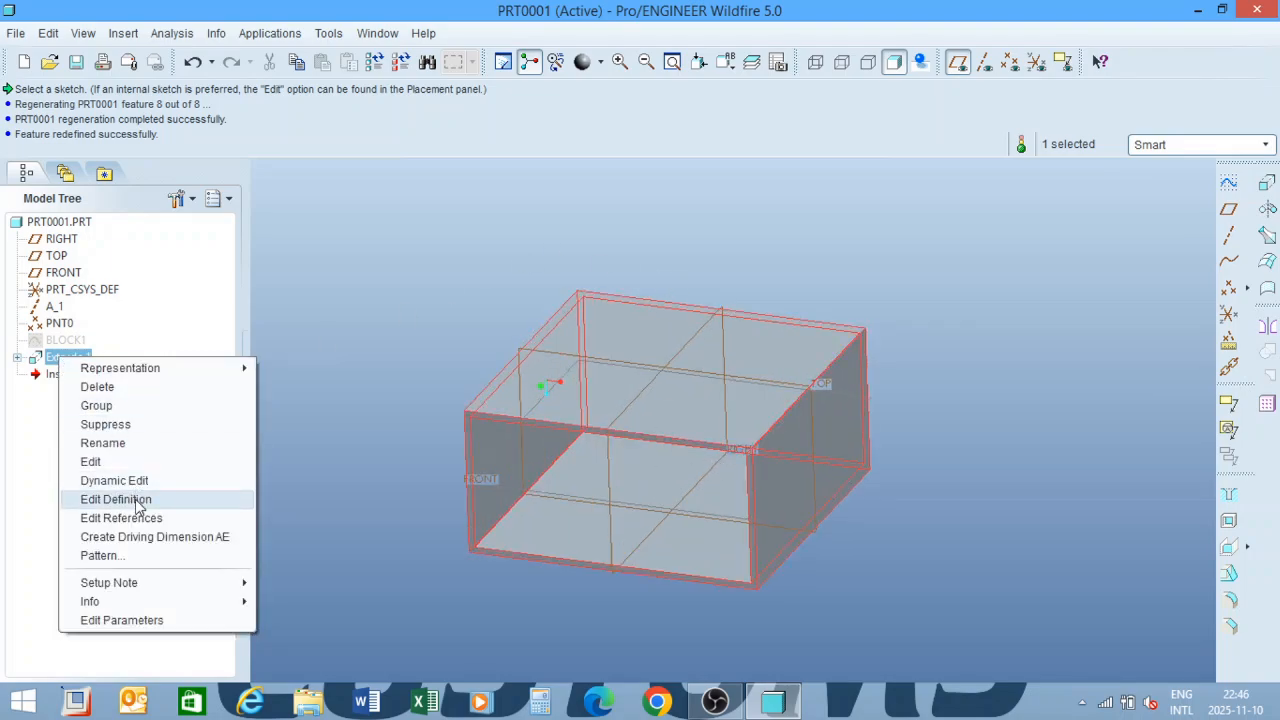
click(110, 497)
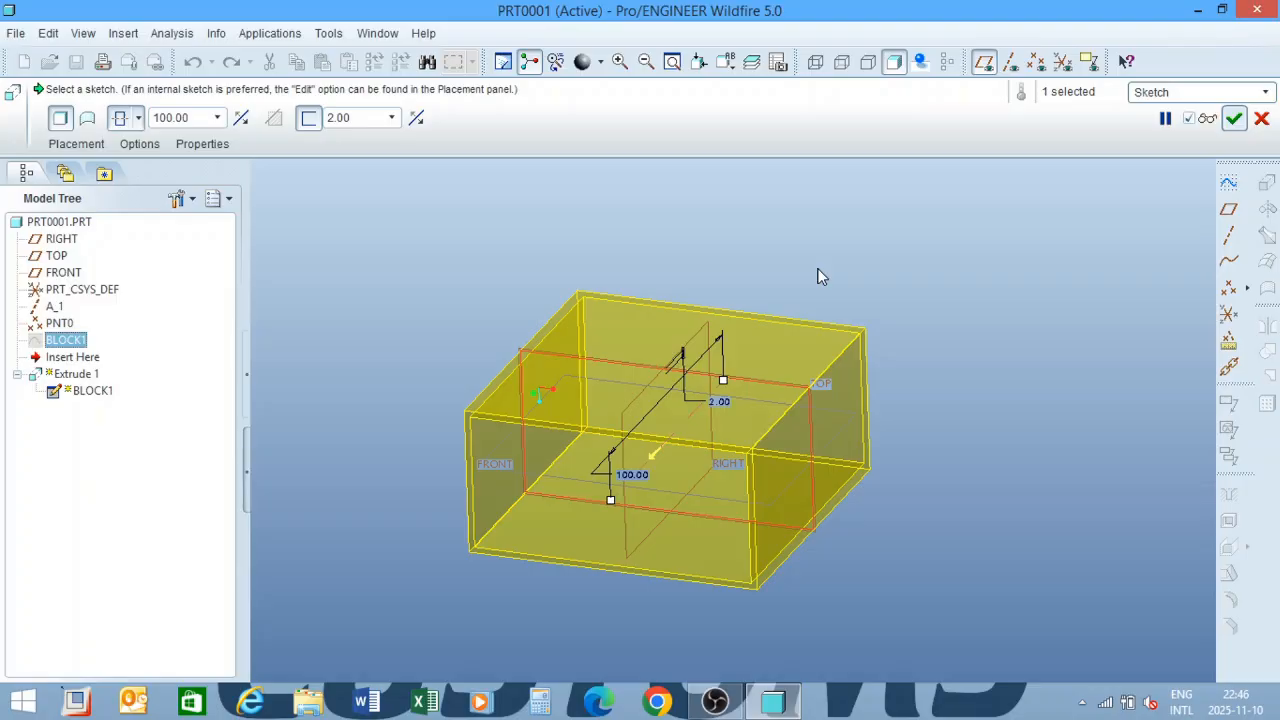
scroll(817, 277, up, 3)
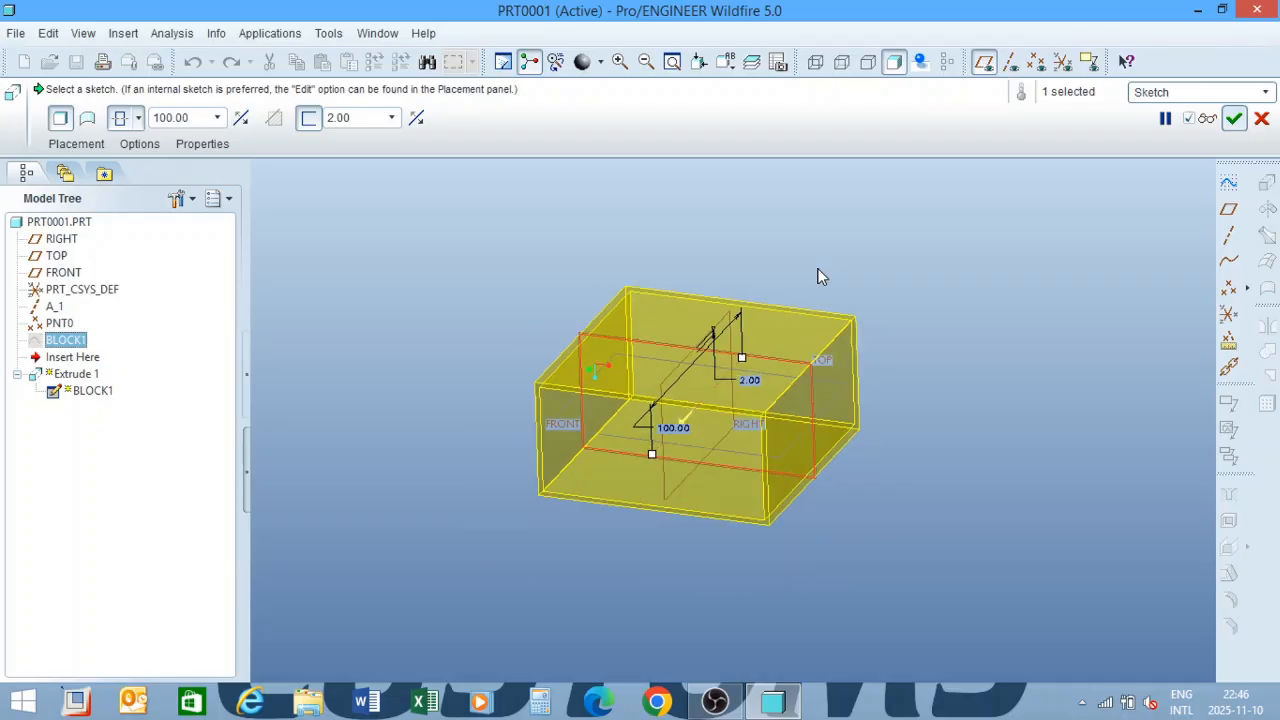
middle_click(817, 277)
click(815, 279)
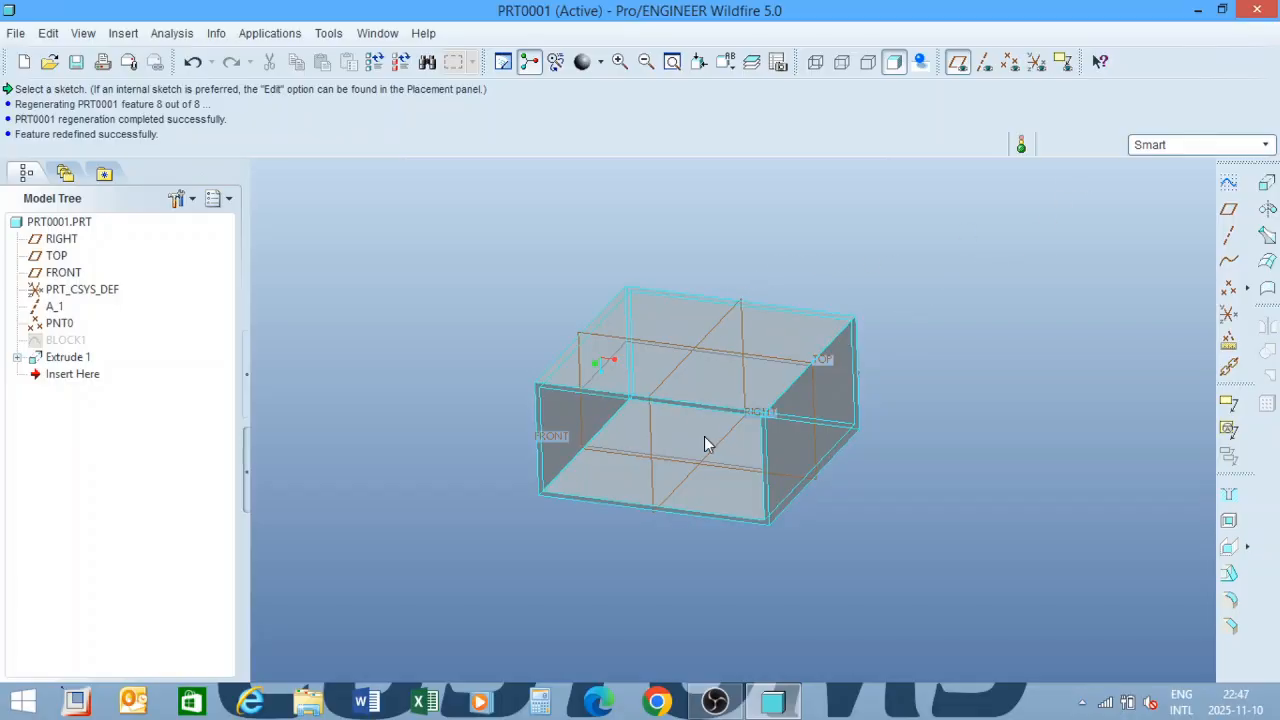
Take a last look at the thin-walled block and exit the modelling program.
scroll(709, 476, down, 2)
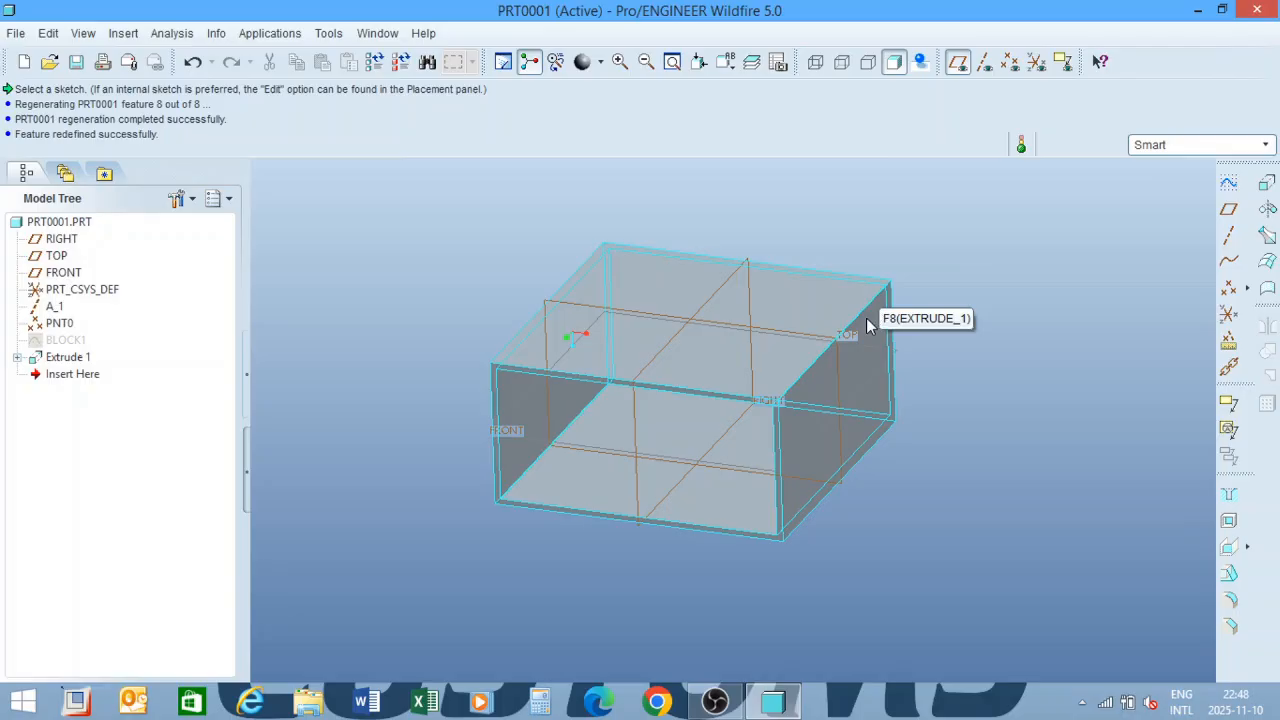
middle_drag(959, 249, 943, 249)
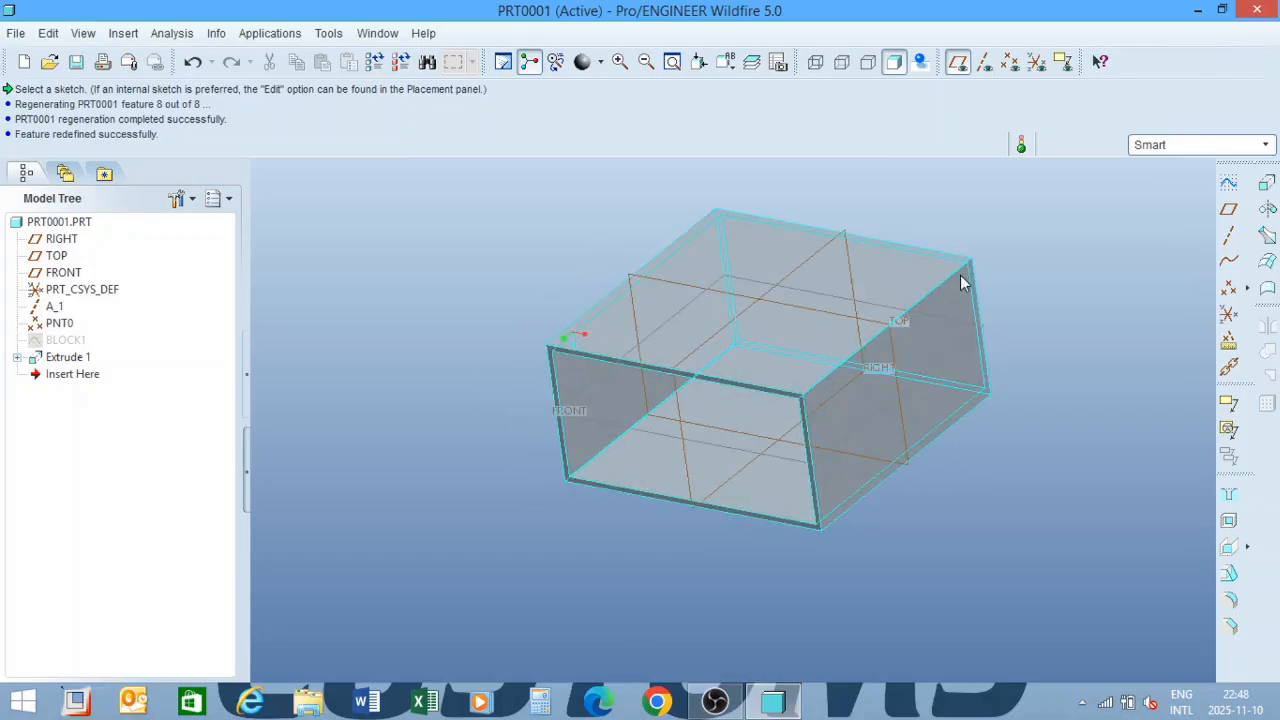
scroll(909, 376, down, 2)
scroll(950, 365, up, 3)
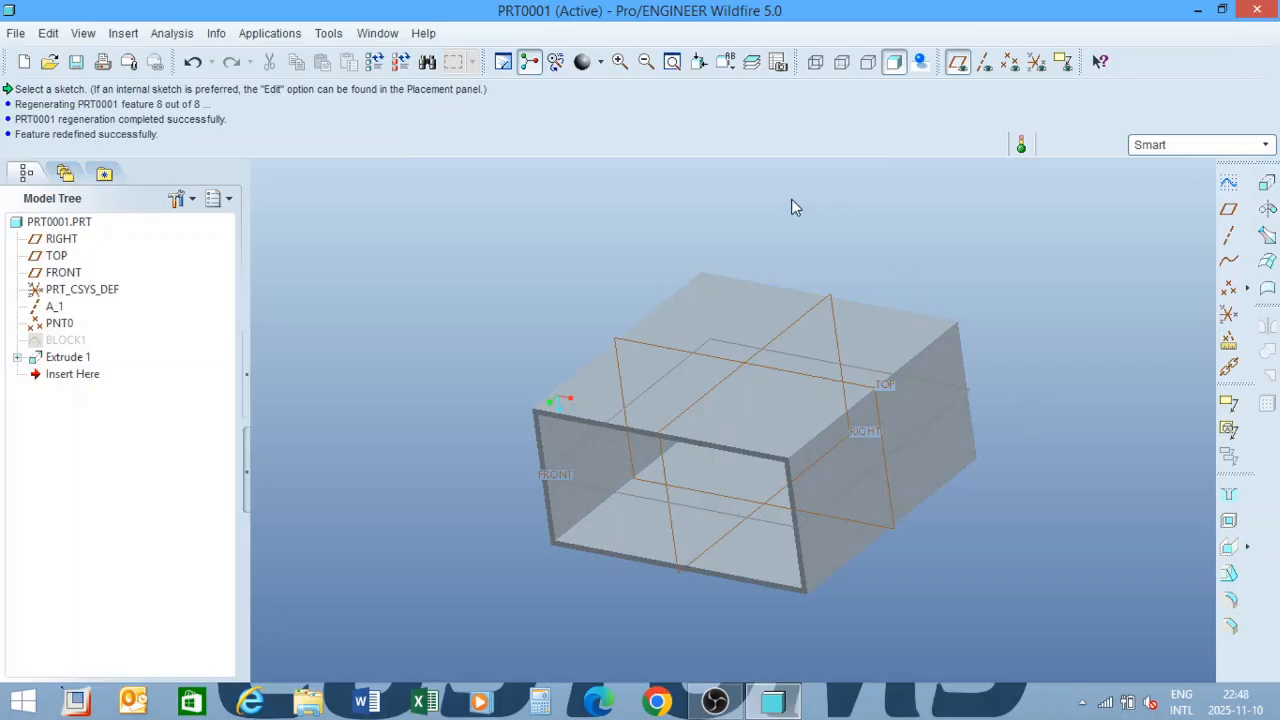
click(1254, 11)
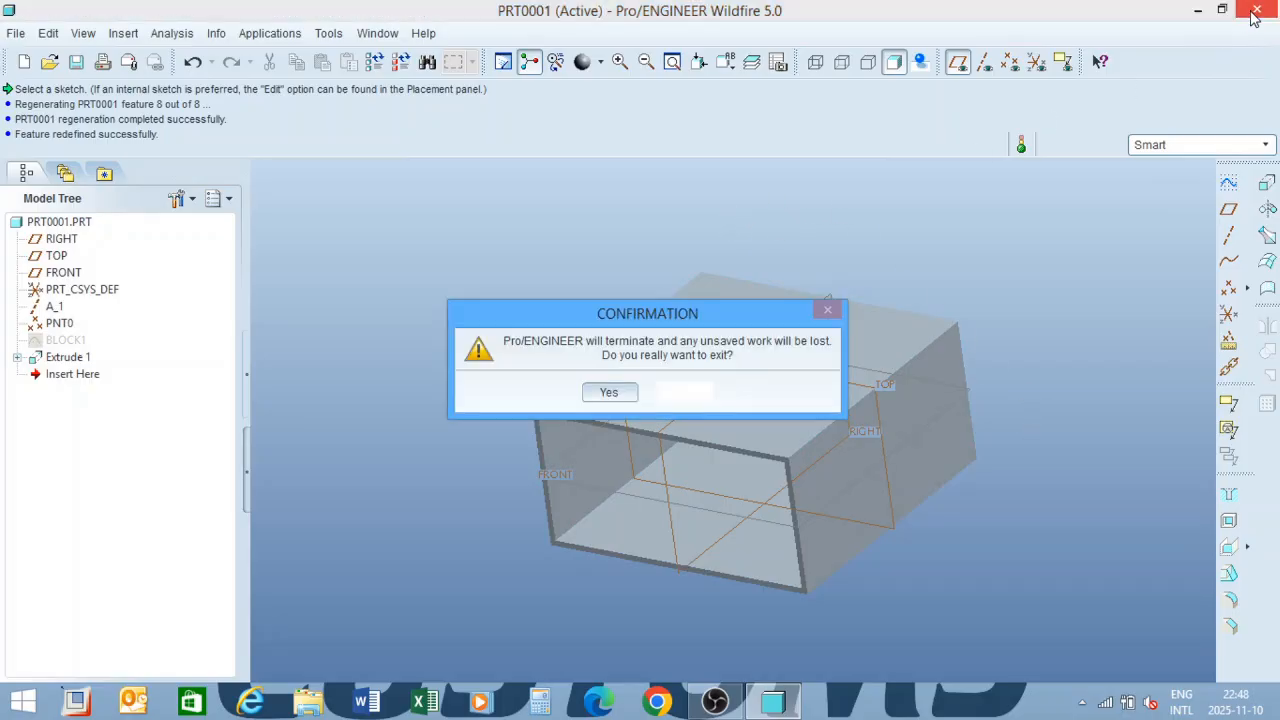